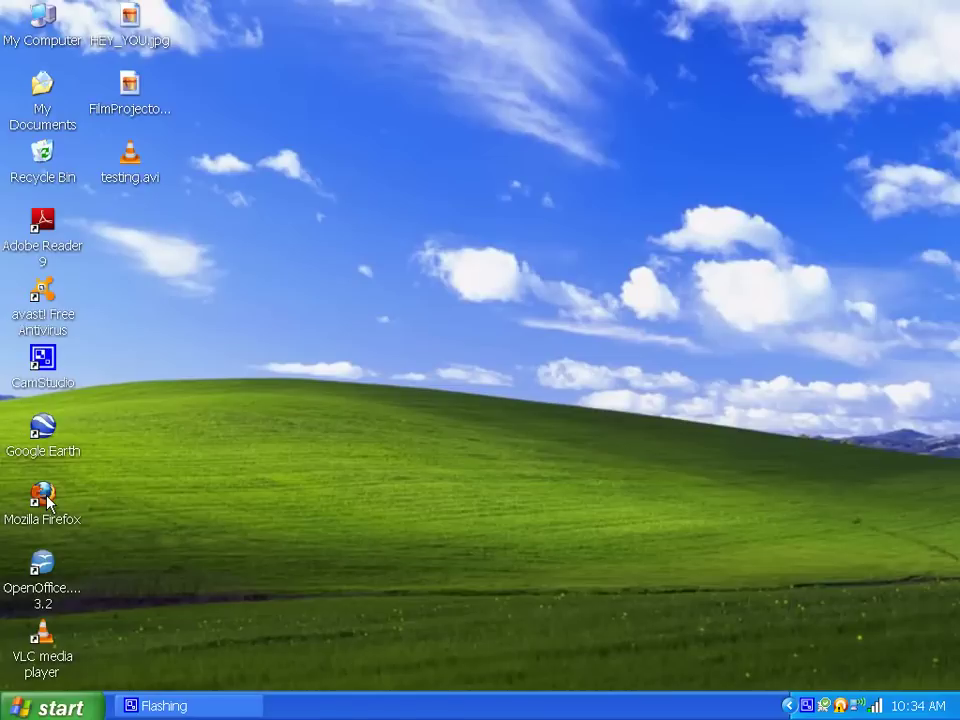
Open Firefox, search Google for "darkwave studio" and open the ExperimentalScene DarkWave Studio 3.0.6 page.
{"action": "left_click", "coordinate": [48, 502]}
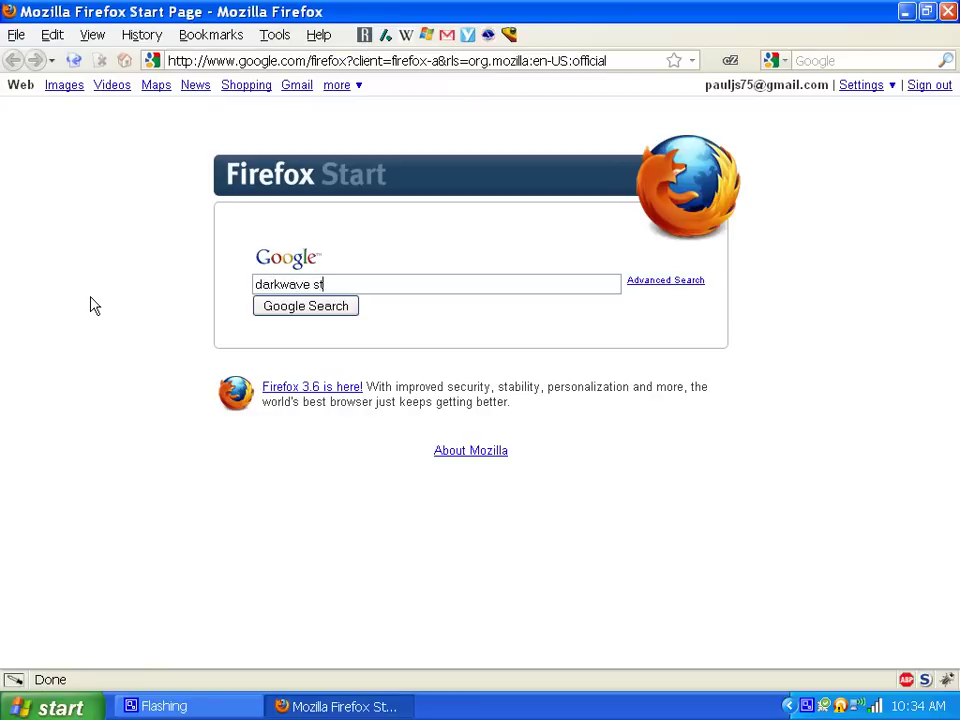
{"action": "key", "text": "Return"}
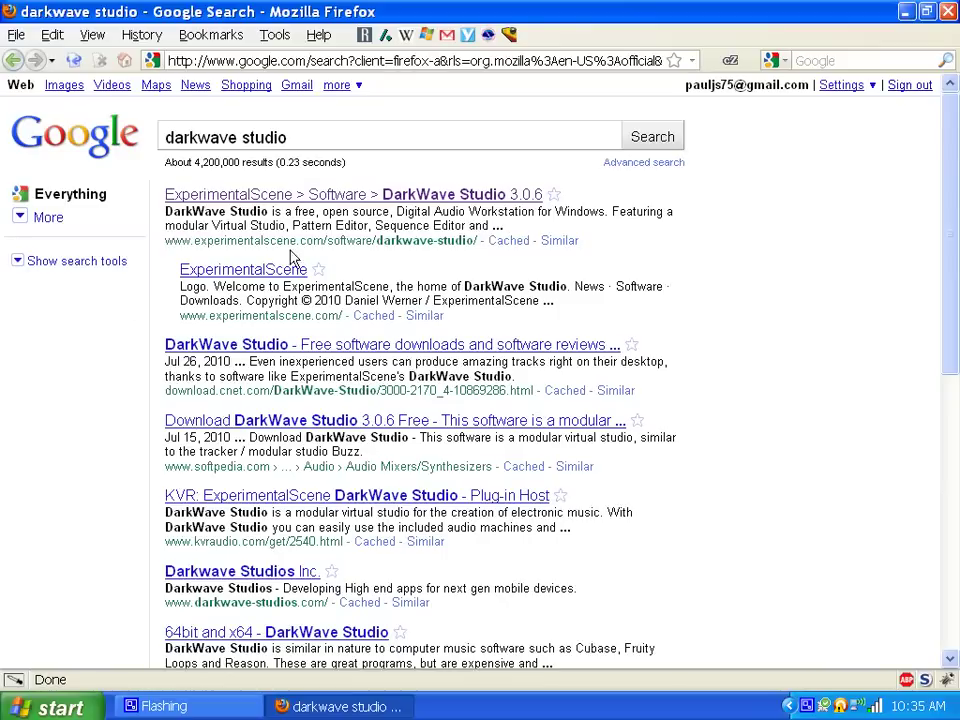
{"action": "left_click", "coordinate": [310, 198]}
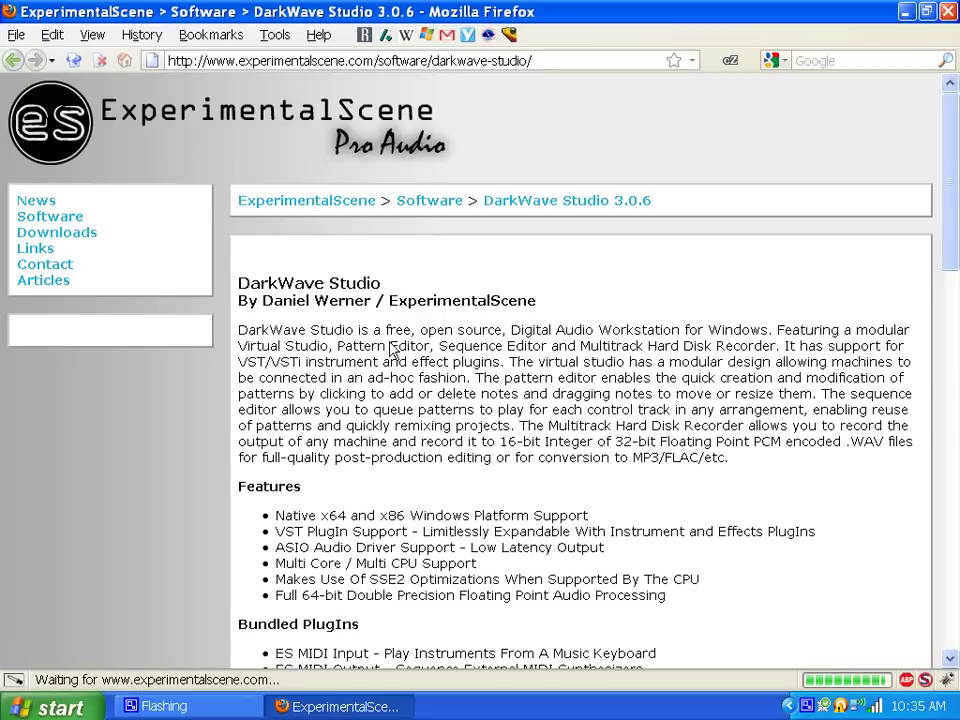
Review the DarkWave Studio page down to its setup download link, and close the browser.
{"action": "scroll", "coordinate": [381, 320], "scroll_direction": "down", "scroll_amount": 7}
{"action": "scroll", "coordinate": [381, 330], "scroll_direction": "down", "scroll_amount": 15}
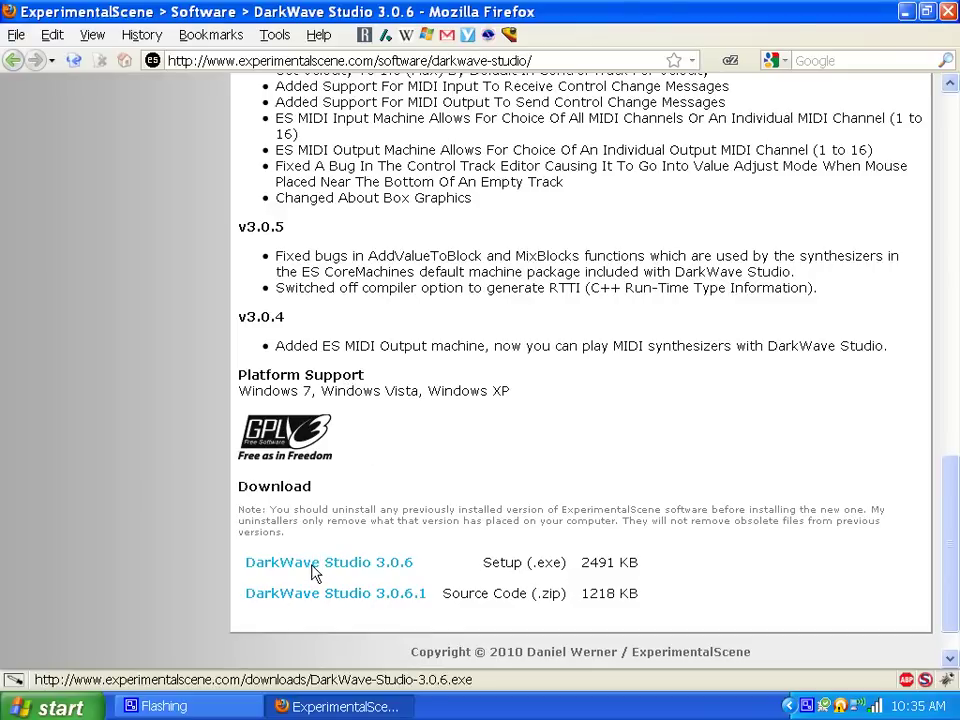
{"action": "scroll", "coordinate": [274, 210], "scroll_direction": "up", "scroll_amount": 20}
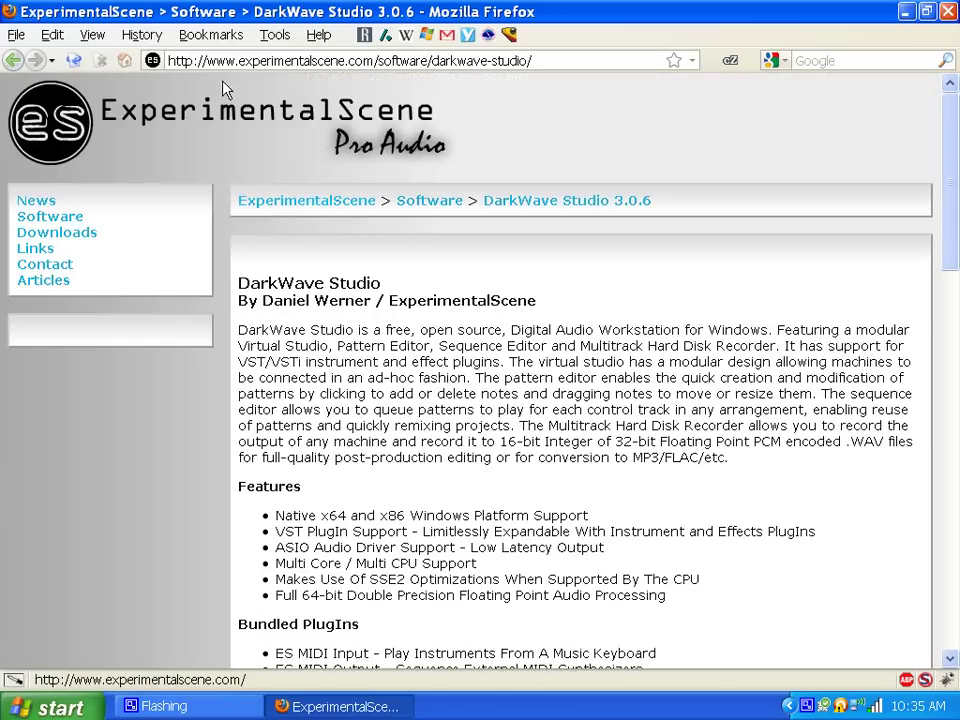
{"action": "left_click", "coordinate": [946, 11]}
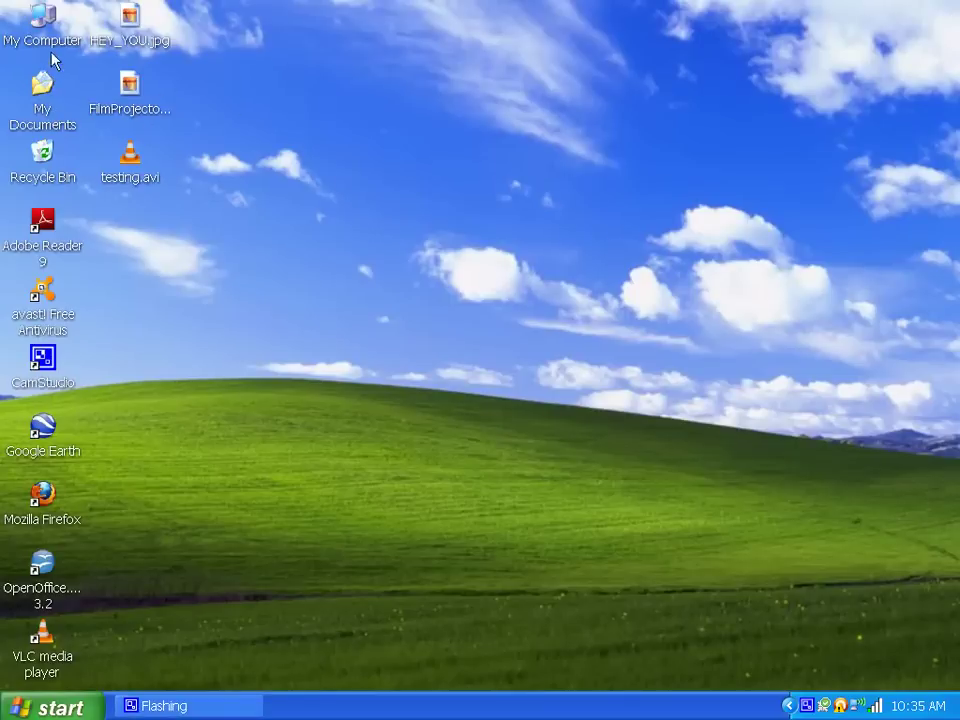
Browse to the DarkWave Studio folder inside Program Files\ExperimentalScene on Local Disk (C:).
{"action": "double_click", "coordinate": [34, 26]}
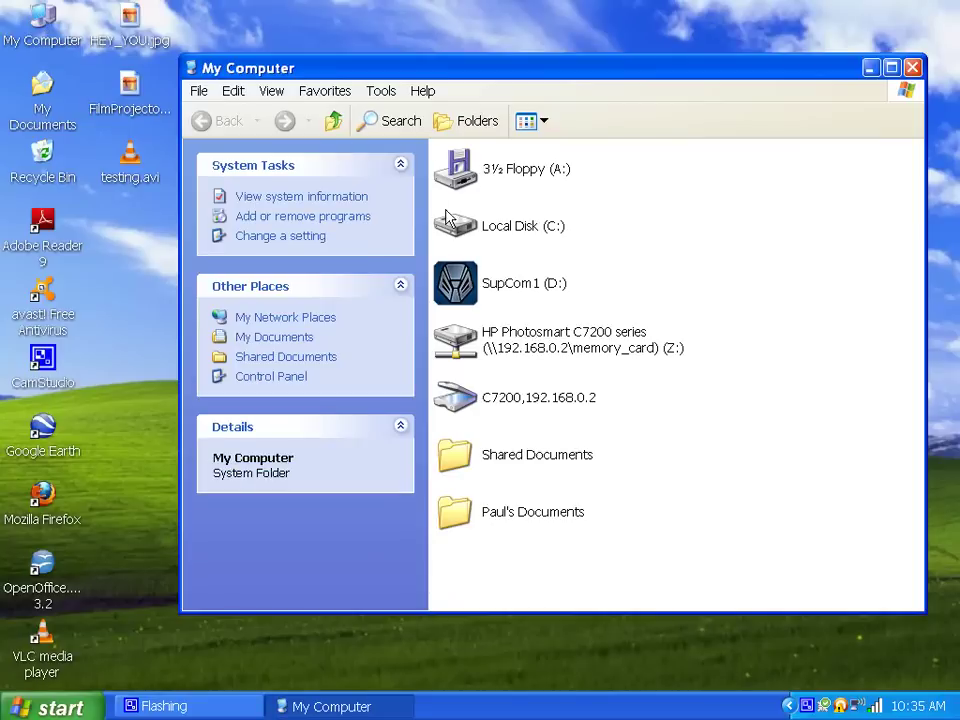
{"action": "double_click", "coordinate": [450, 222]}
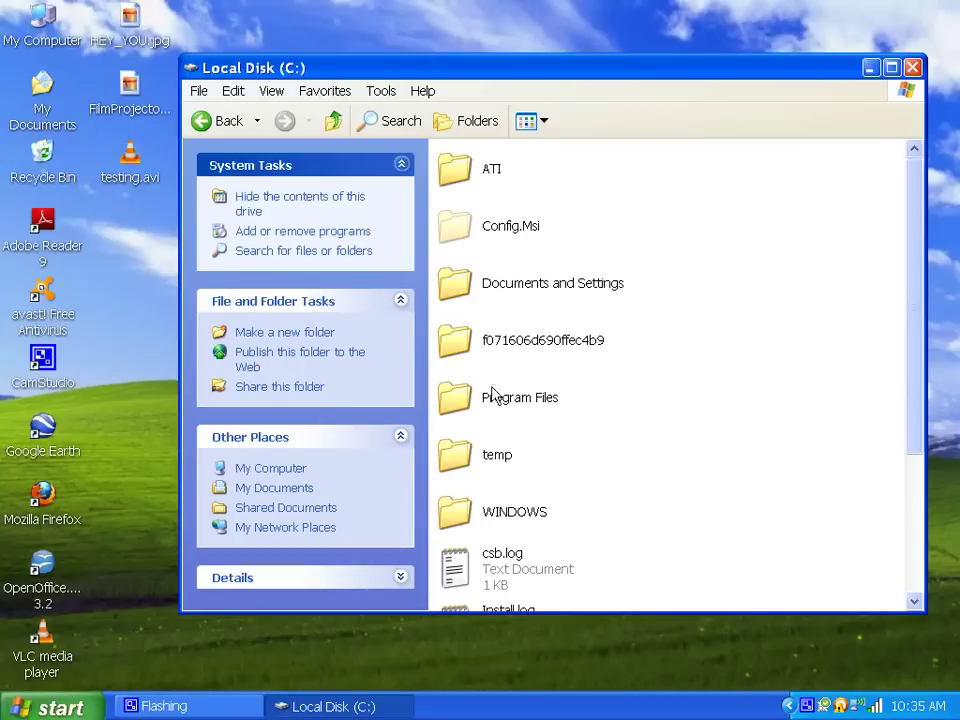
{"action": "double_click", "coordinate": [492, 395]}
{"action": "scroll", "coordinate": [530, 360], "scroll_direction": "down", "scroll_amount": 15}
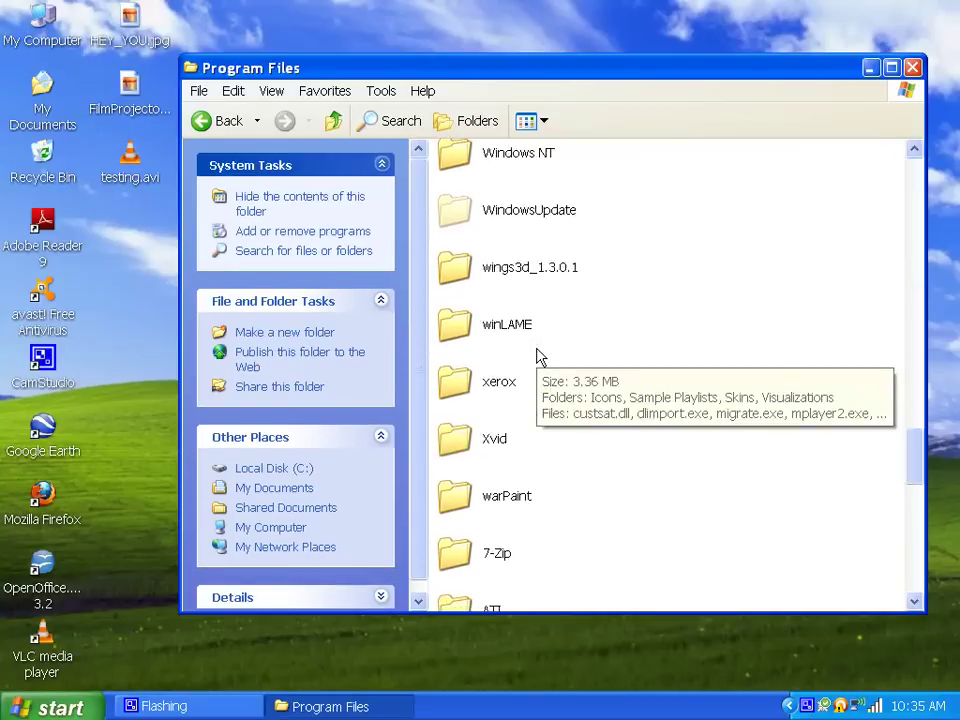
{"action": "scroll", "coordinate": [540, 356], "scroll_direction": "up", "scroll_amount": 5}
{"action": "double_click", "coordinate": [473, 528]}
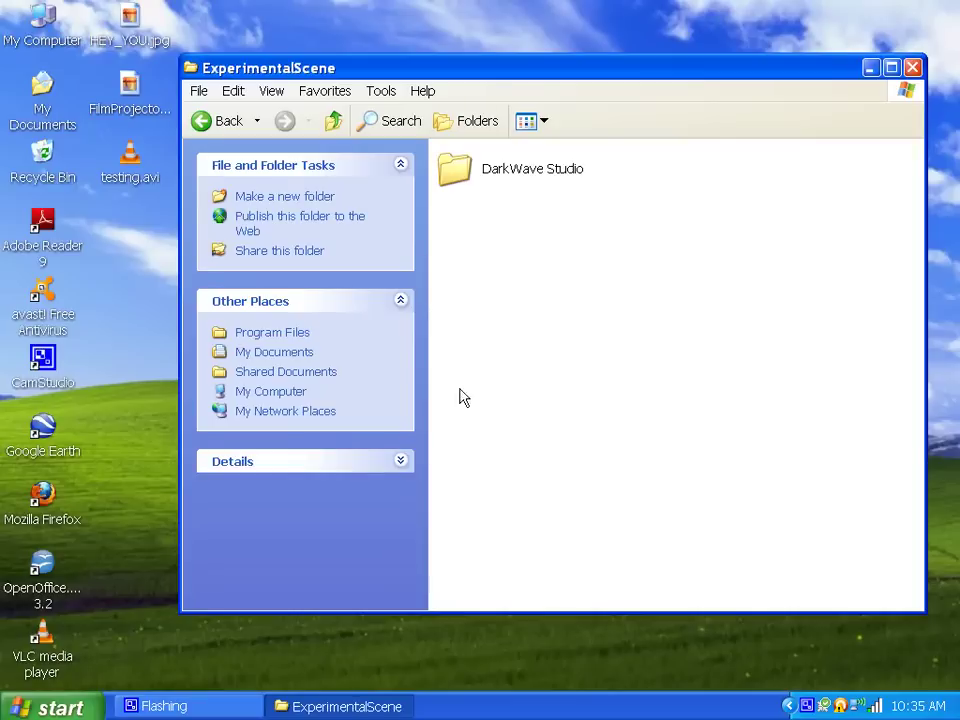
{"action": "double_click", "coordinate": [455, 172]}
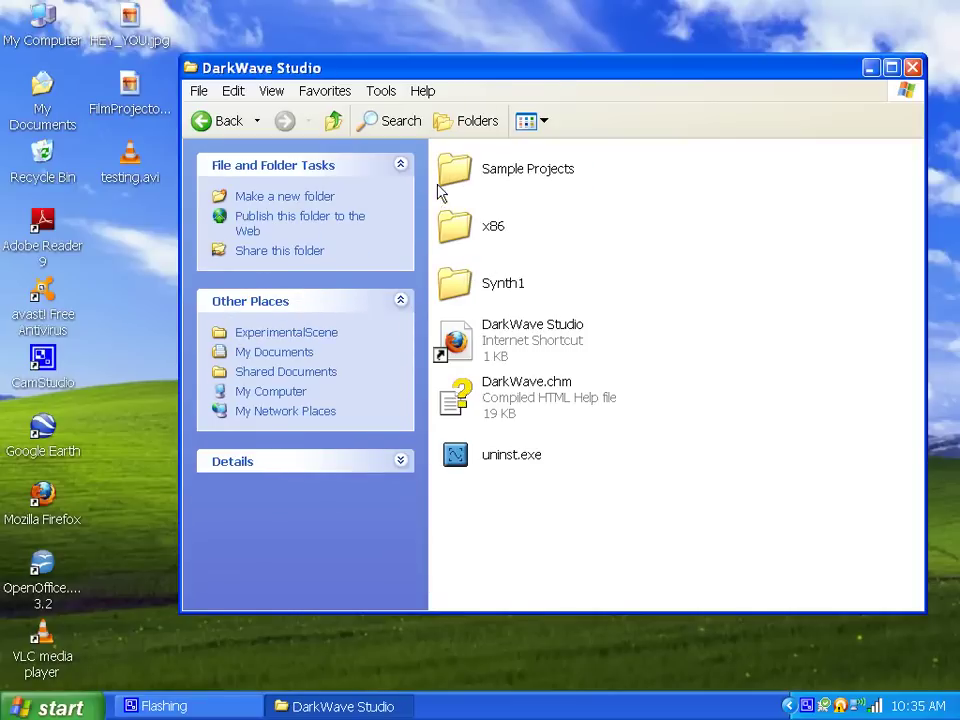
Examine the plug-in files in the VST folder inside x86, and close the folder window.
{"action": "left_click", "coordinate": [457, 230]}
{"action": "double_click", "coordinate": [457, 230]}
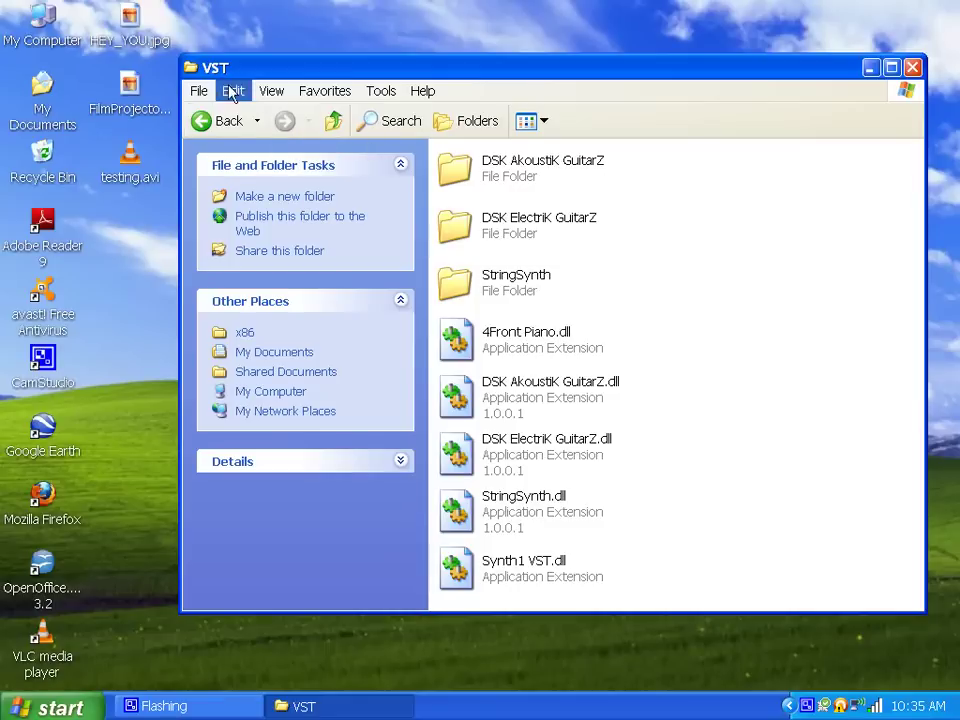
{"action": "left_click", "coordinate": [334, 122]}
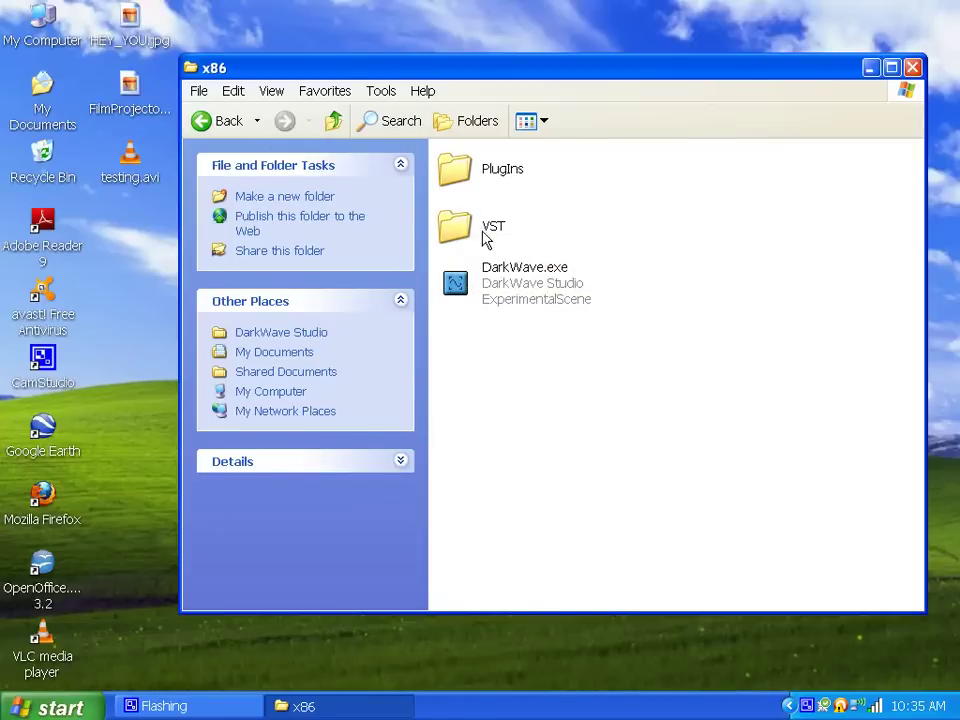
{"action": "left_click", "coordinate": [336, 126]}
{"action": "left_click", "coordinate": [911, 68]}
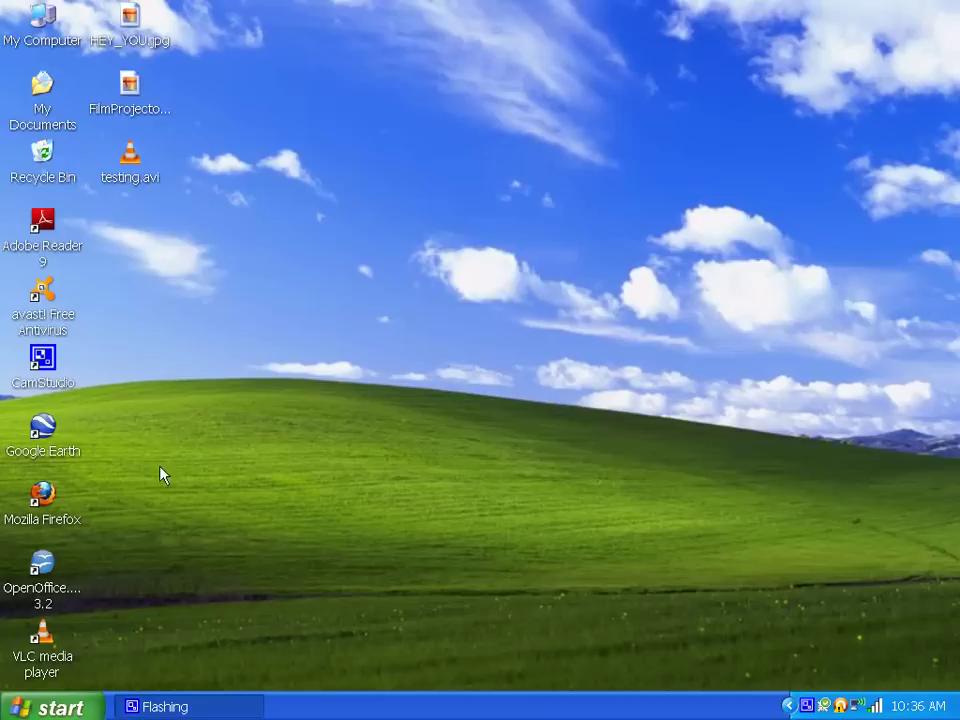
Launch DarkWave Studio (32-bit) from the installed Entertainment programs.
{"action": "left_click", "coordinate": [20, 705]}
{"action": "left_click", "coordinate": [110, 624]}
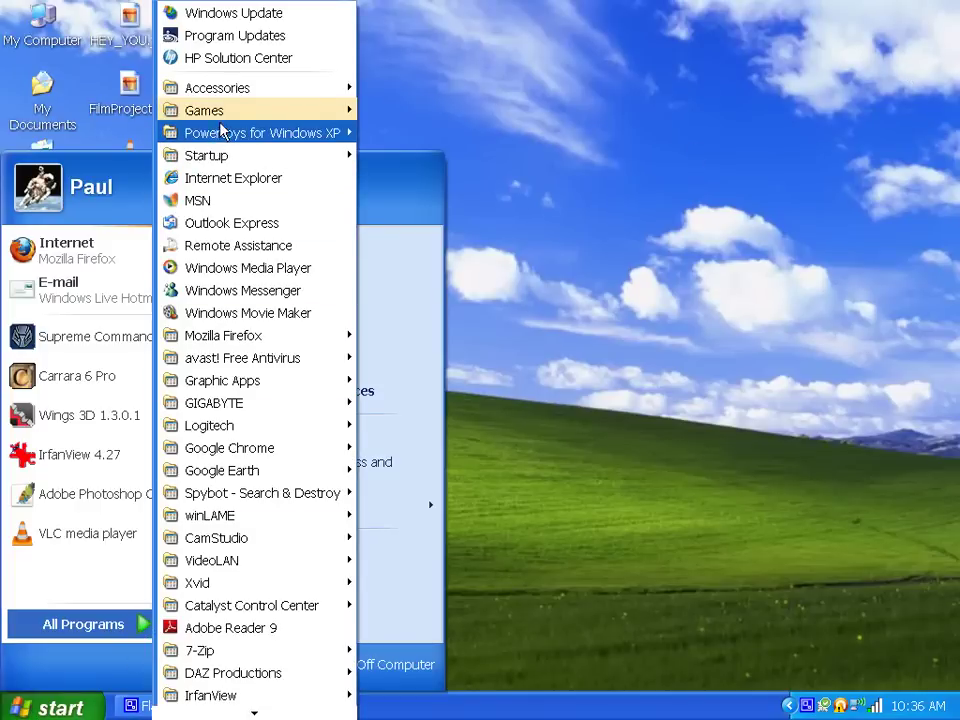
{"action": "mouse_move", "coordinate": [221, 94]}
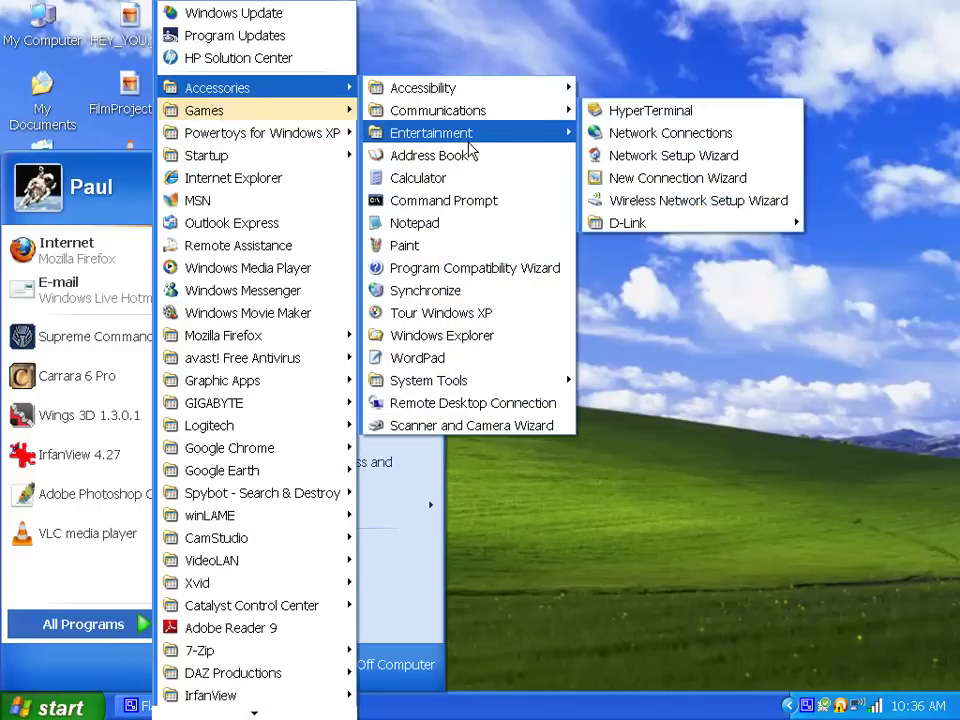
{"action": "mouse_move", "coordinate": [462, 138]}
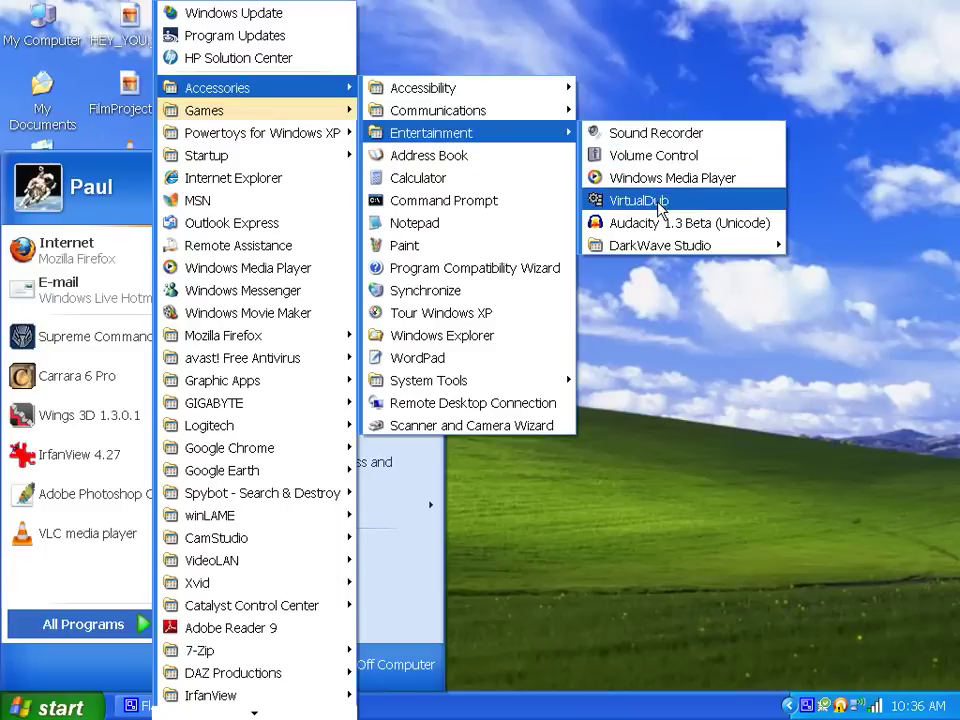
{"action": "mouse_move", "coordinate": [670, 260]}
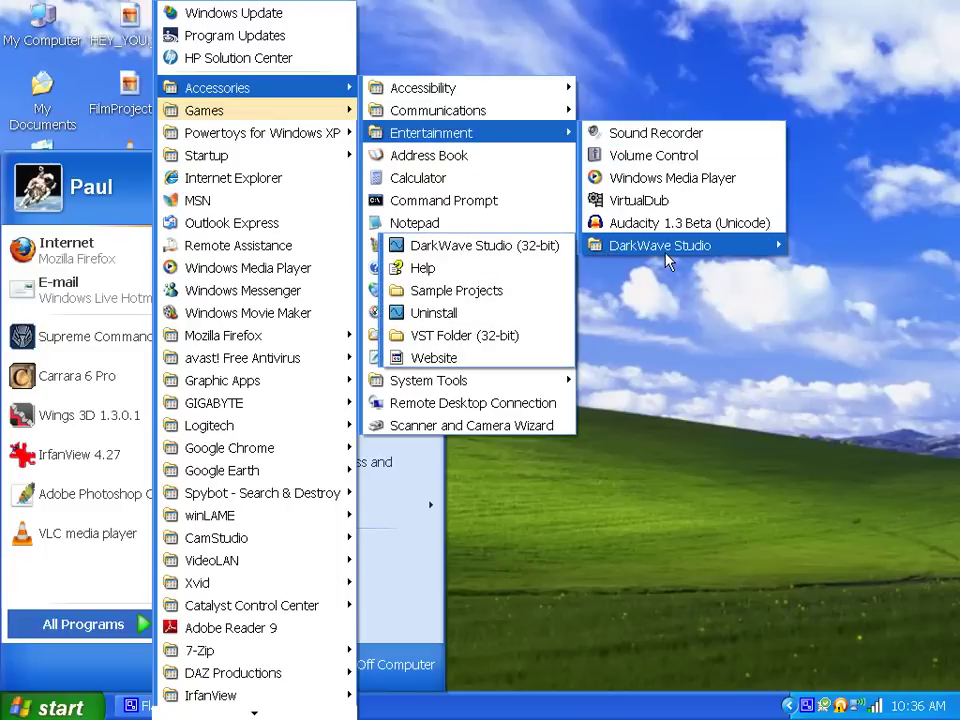
{"action": "left_click", "coordinate": [515, 250]}
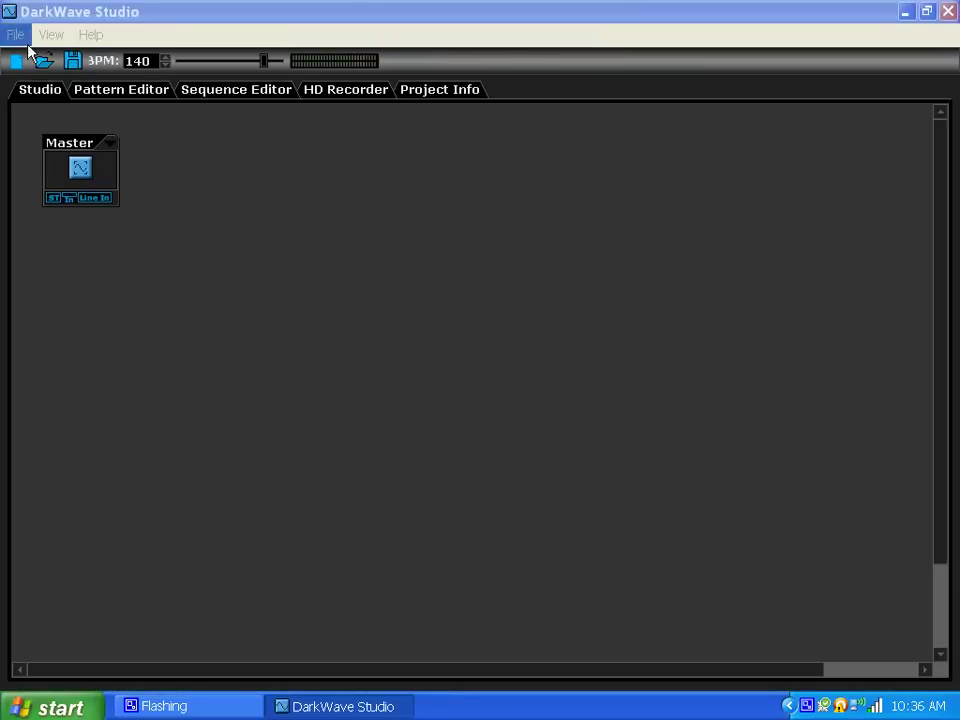
Add an ES Mixer machine, connect its output to the Master's line input, and place the Master above the mixer's middle.
{"action": "left_click_drag", "start_coordinate": [78, 157], "coordinate": [239, 148]}
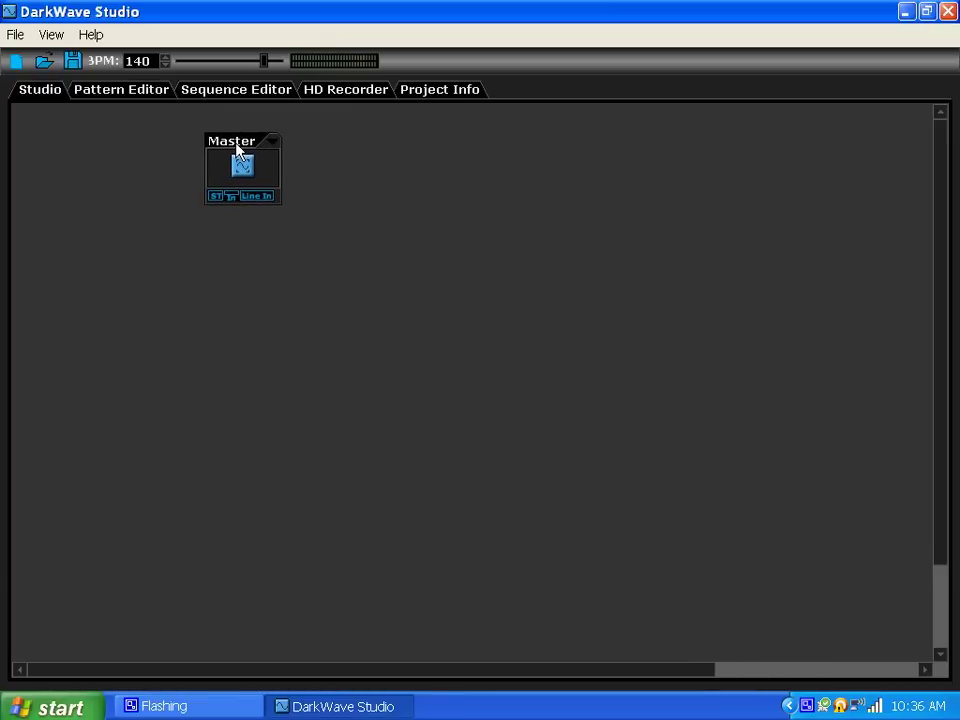
{"action": "right_click", "coordinate": [365, 193]}
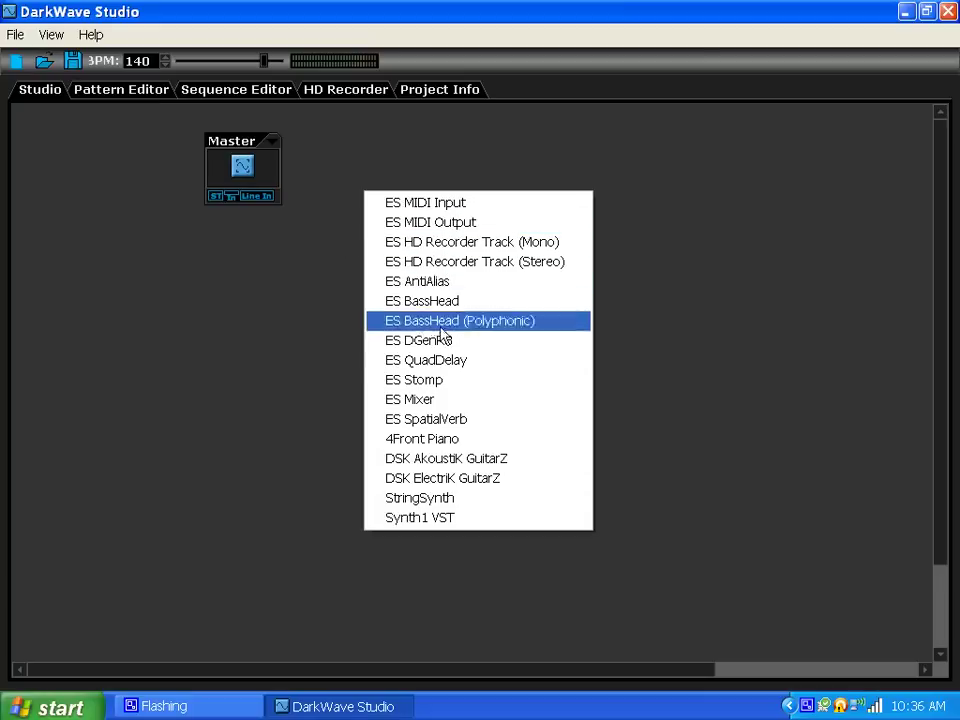
{"action": "left_click", "coordinate": [416, 398]}
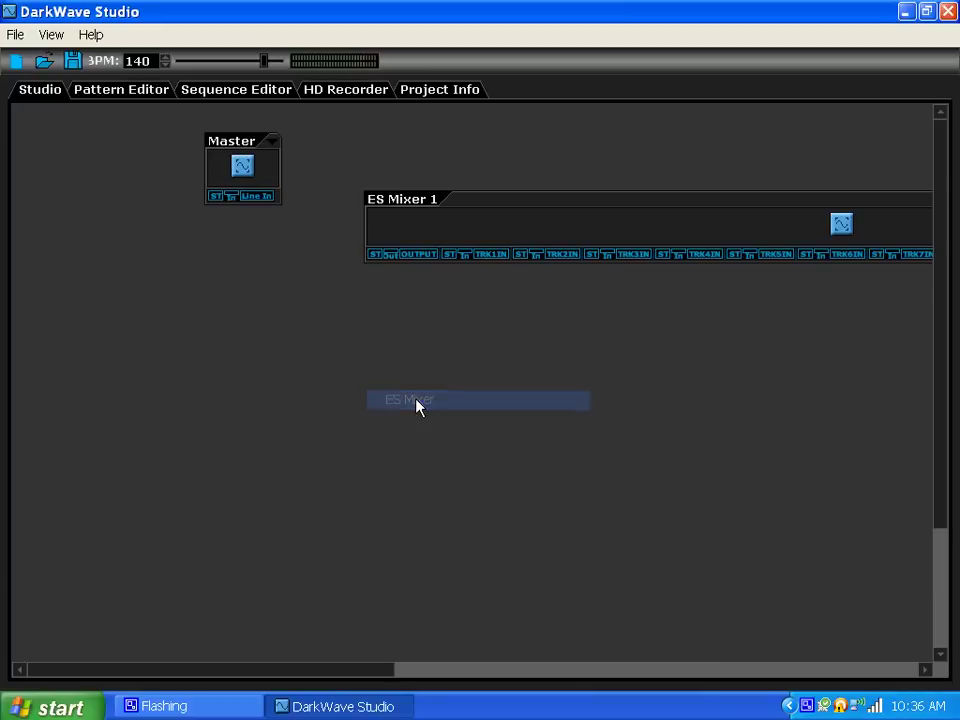
{"action": "left_click_drag", "start_coordinate": [420, 212], "coordinate": [189, 303]}
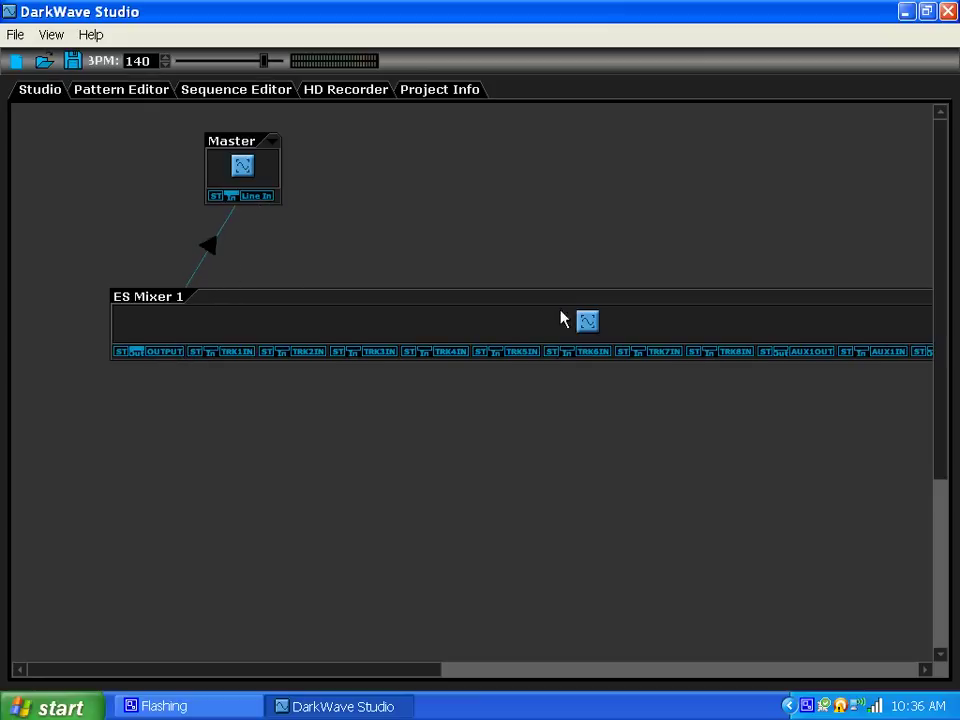
{"action": "left_click_drag", "start_coordinate": [237, 141], "coordinate": [552, 165]}
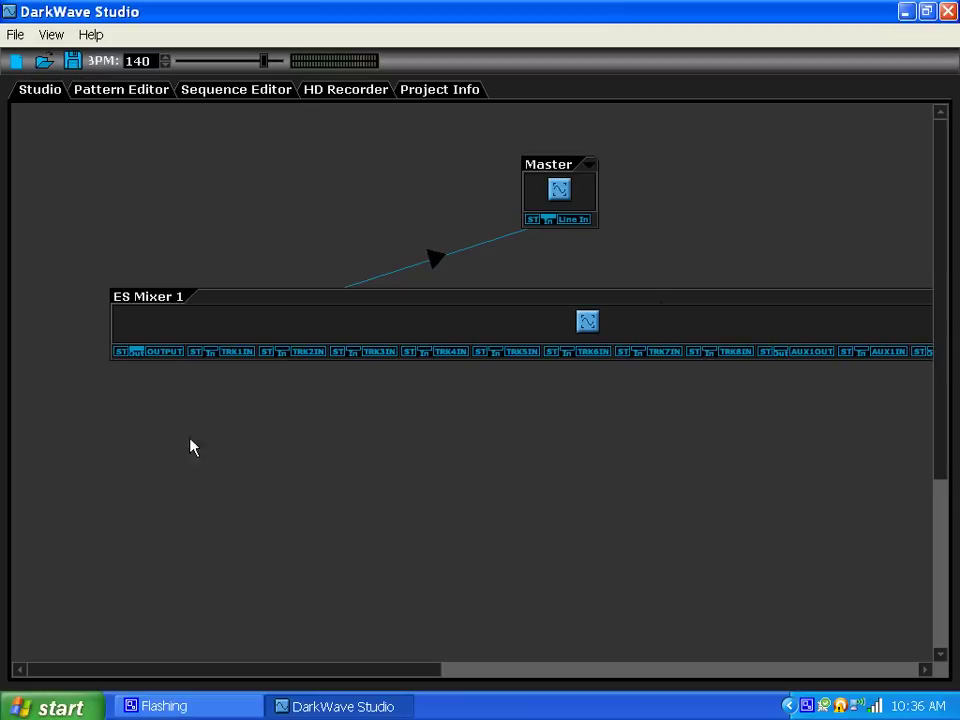
Add an ES Stomp machine below the mixer and connect its Line Out to the mixer's TRK1IN input.
{"action": "right_click", "coordinate": [270, 240]}
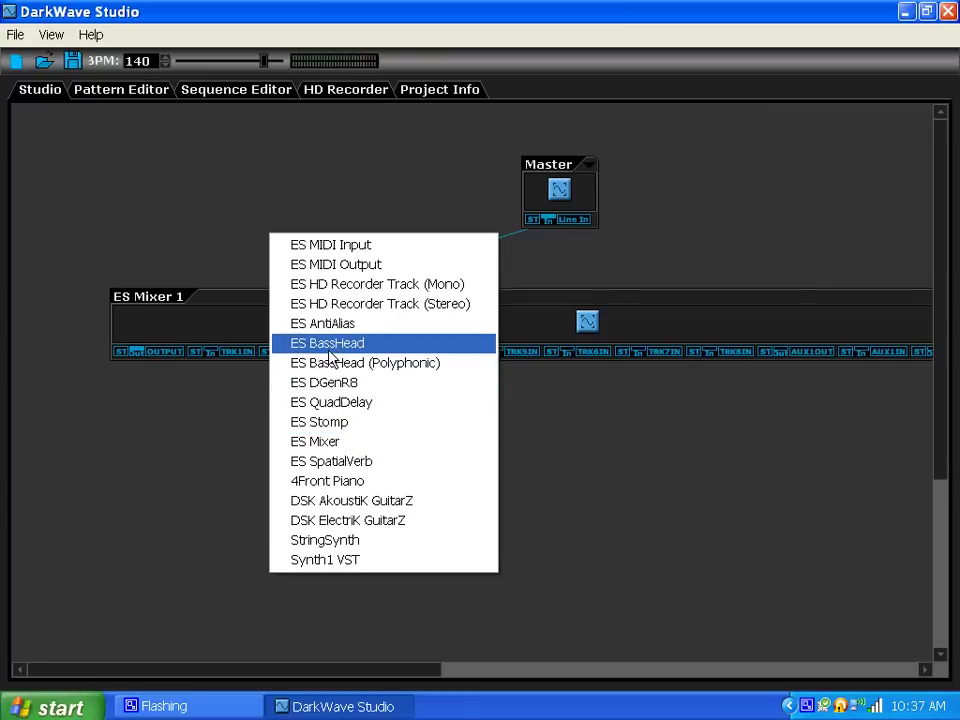
{"action": "left_click", "coordinate": [336, 424]}
{"action": "left_click_drag", "start_coordinate": [305, 250], "coordinate": [168, 478]}
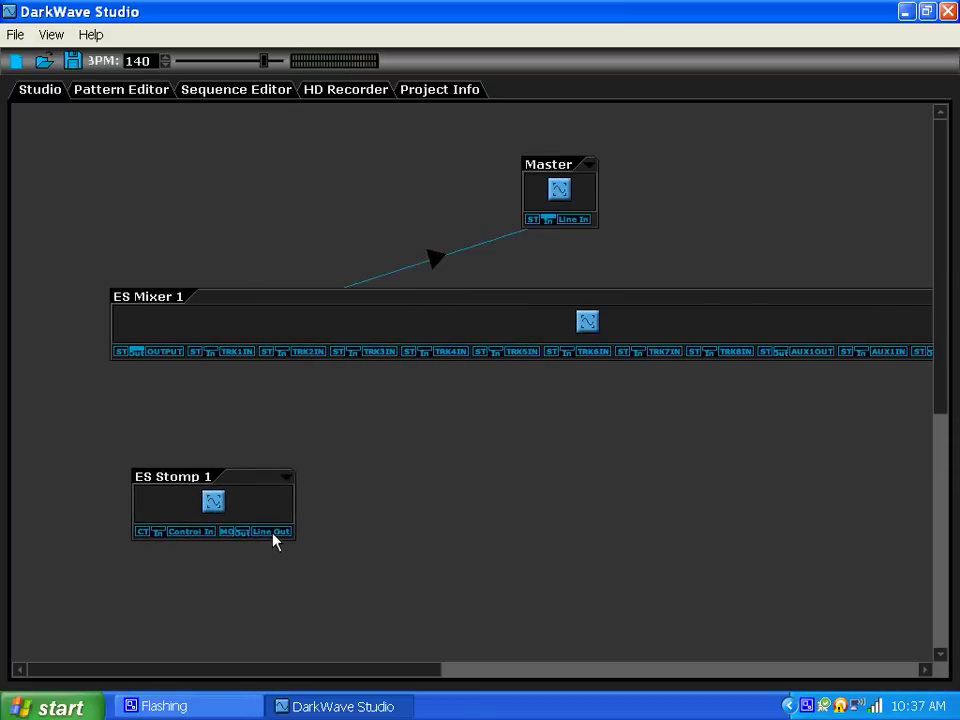
{"action": "left_click_drag", "start_coordinate": [275, 540], "coordinate": [340, 408]}
{"action": "left_click_drag", "start_coordinate": [220, 398], "coordinate": [239, 361]}
{"action": "left_click_drag", "start_coordinate": [195, 484], "coordinate": [172, 522]}
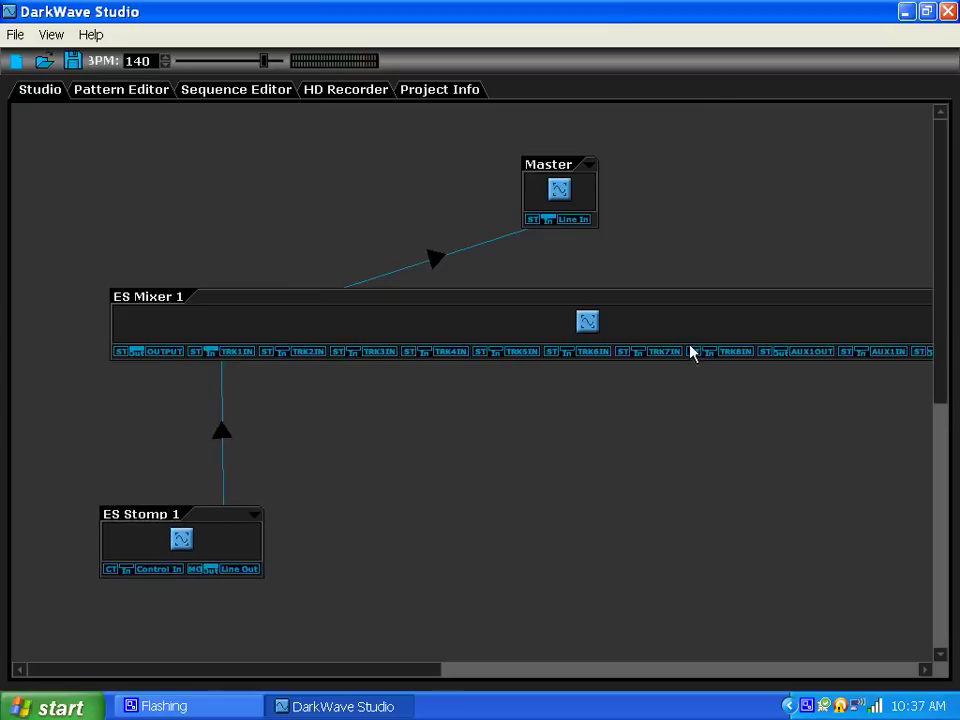
Show the ES Mixer's full interface and move the ES Stomp machine below it.
{"action": "left_click", "coordinate": [587, 325]}
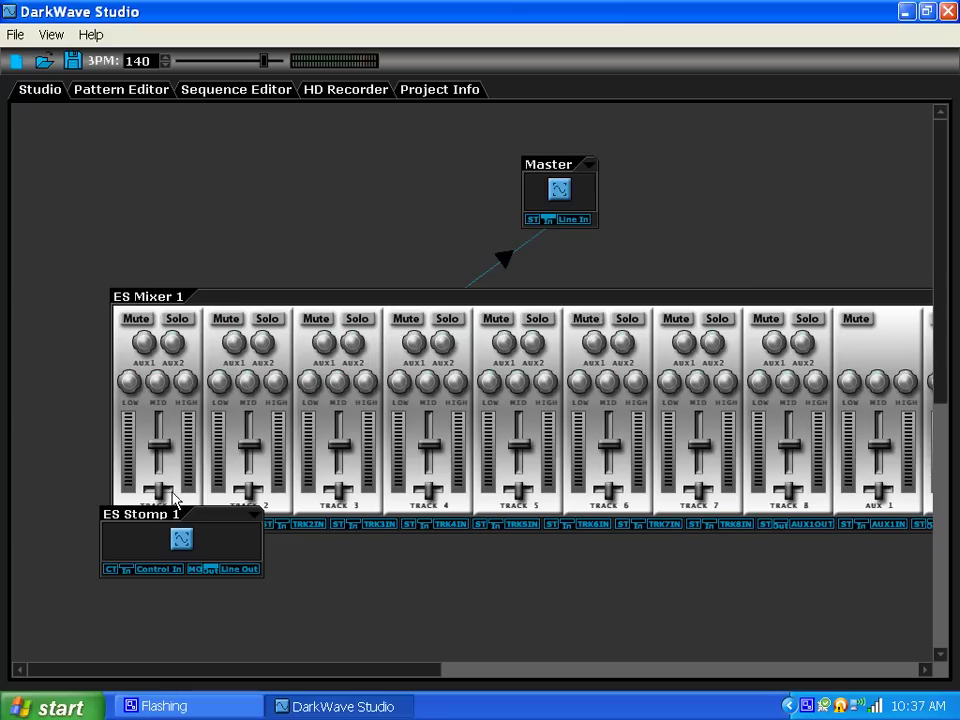
{"action": "left_click_drag", "start_coordinate": [167, 517], "coordinate": [154, 579]}
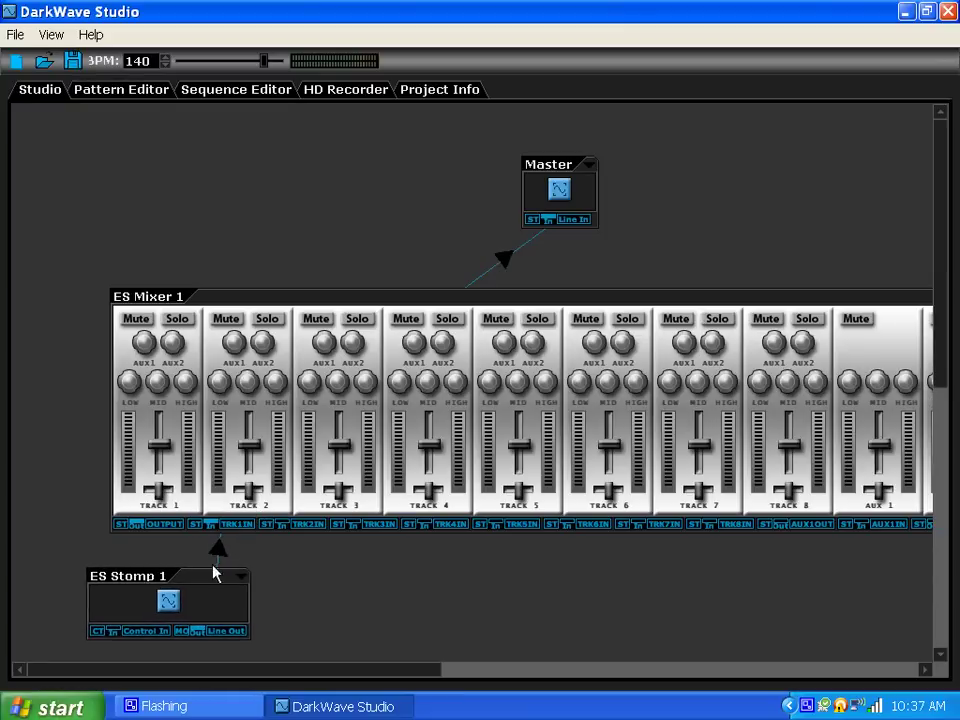
{"action": "left_click_drag", "start_coordinate": [946, 370], "coordinate": [893, 443]}
Examine the ES Stomp machine's parameter sliders and its machine options, and hide its GUI again.
{"action": "left_click", "coordinate": [168, 436]}
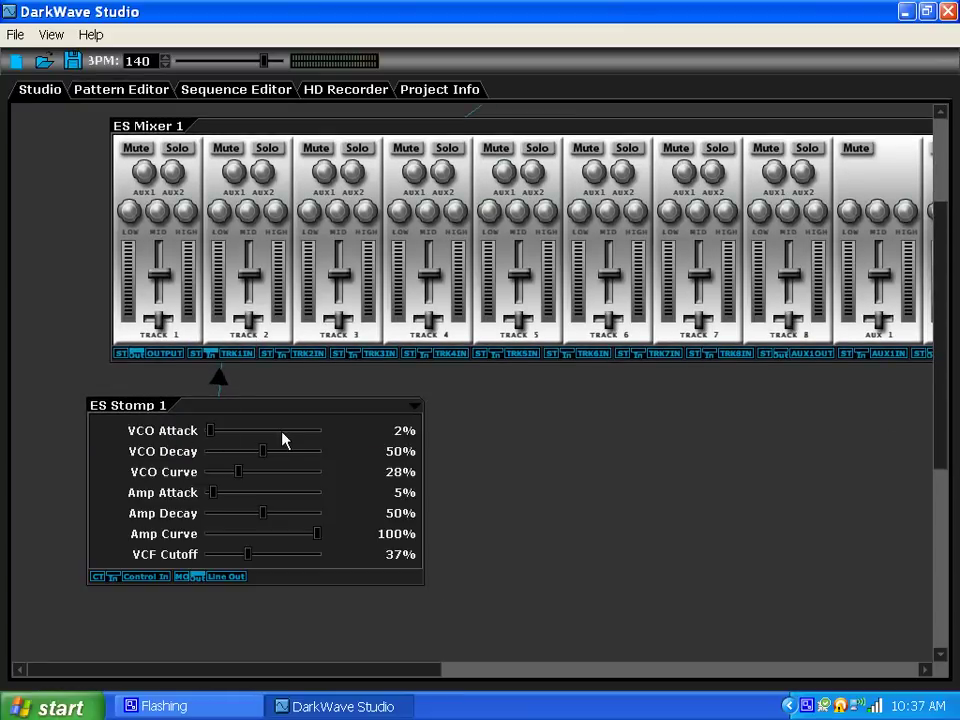
{"action": "left_click", "coordinate": [415, 410]}
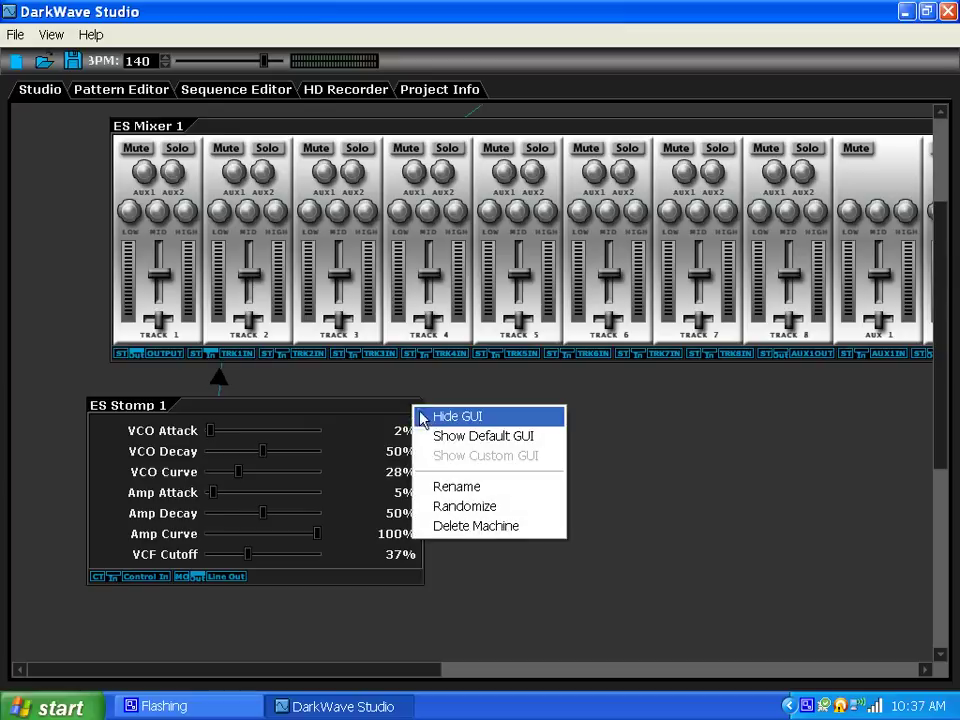
{"action": "left_click", "coordinate": [433, 418]}
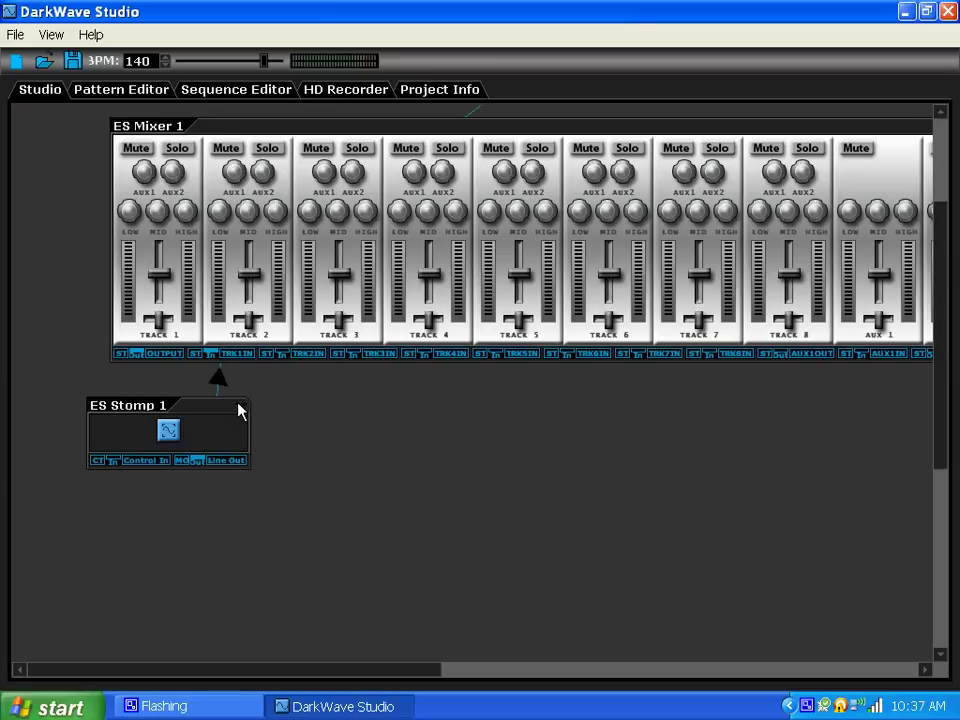
{"action": "double_click", "coordinate": [170, 430]}
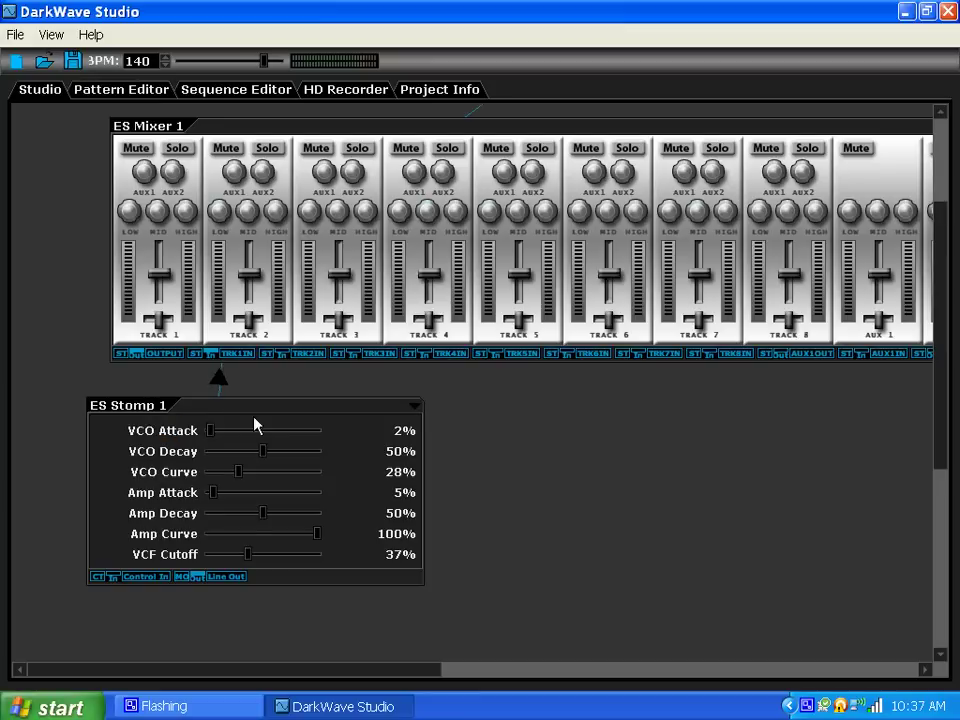
{"action": "left_click", "coordinate": [415, 410]}
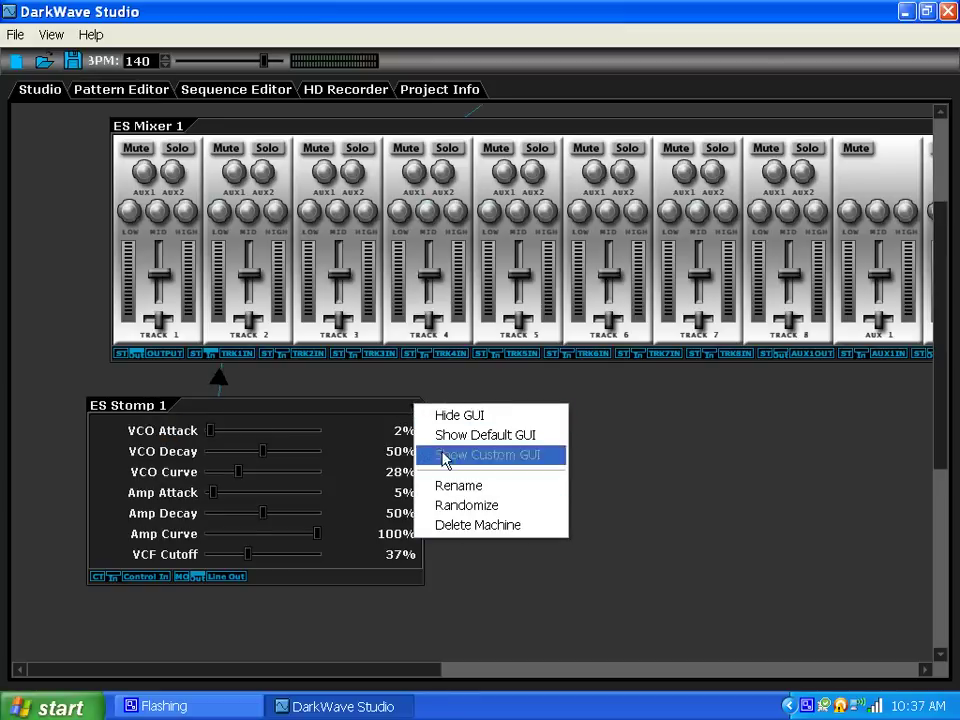
{"action": "left_click", "coordinate": [436, 420]}
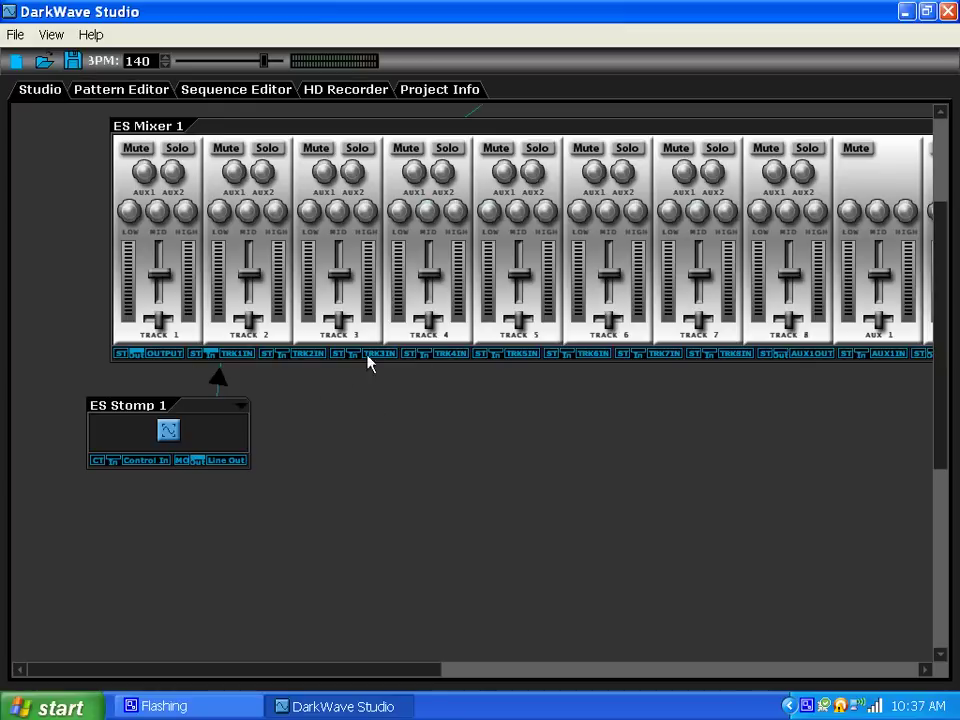
Raise the ES Mixer's Track 1 volume fader close to its maximum.
{"action": "right_click", "coordinate": [377, 450]}
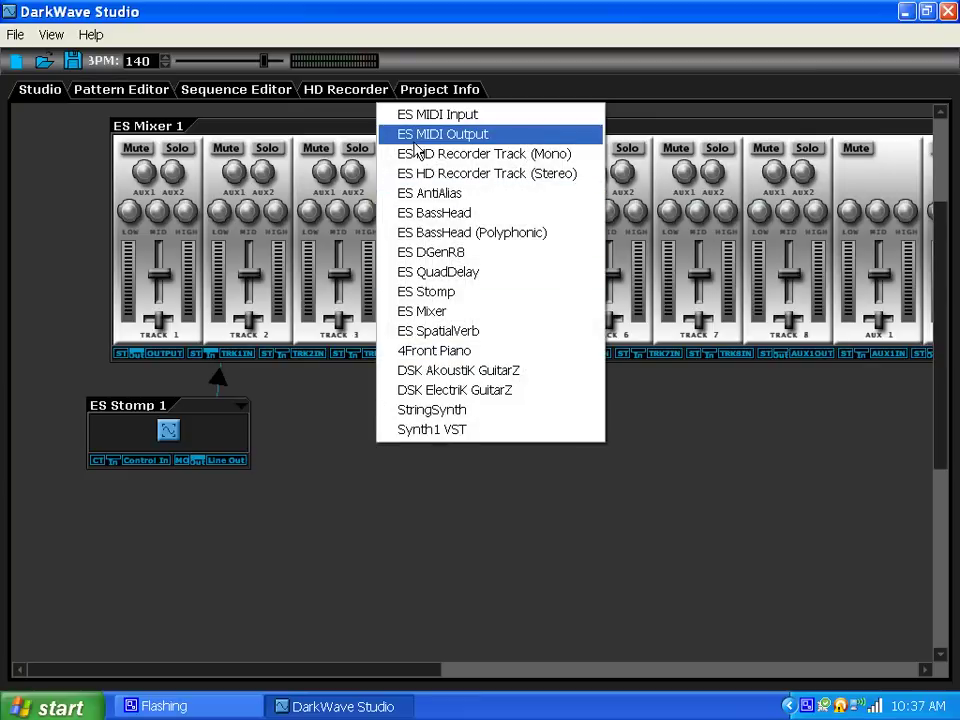
{"action": "left_click", "coordinate": [313, 474]}
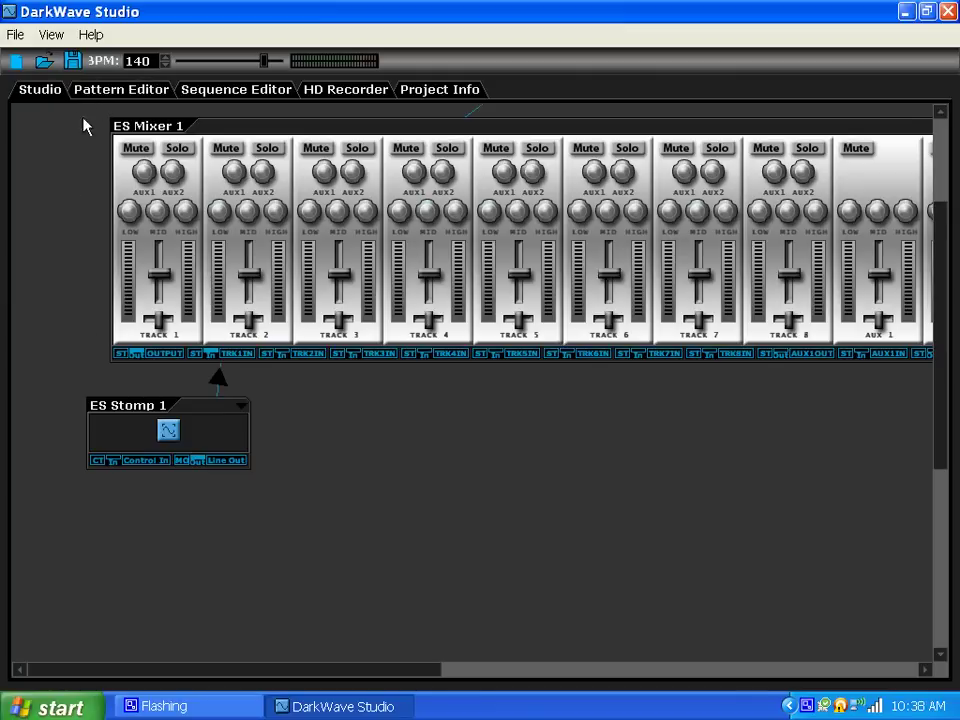
{"action": "left_click_drag", "start_coordinate": [155, 278], "coordinate": [156, 255]}
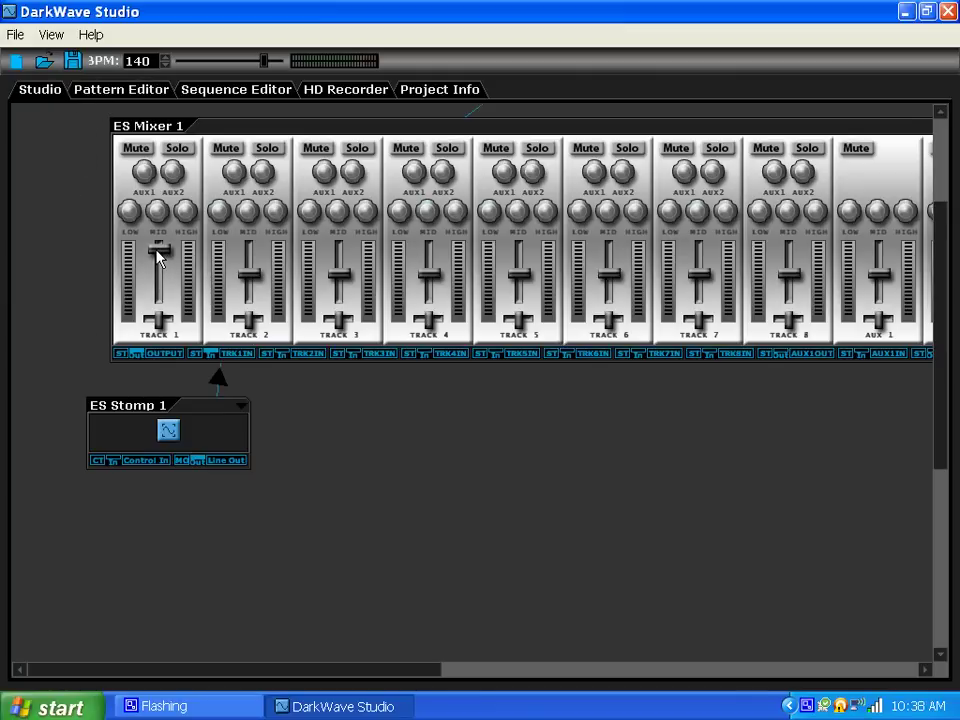
Create a new 64-step pattern for ES Stomp 1 in the pattern editor, with loop playback turned on.
{"action": "left_click", "coordinate": [108, 92]}
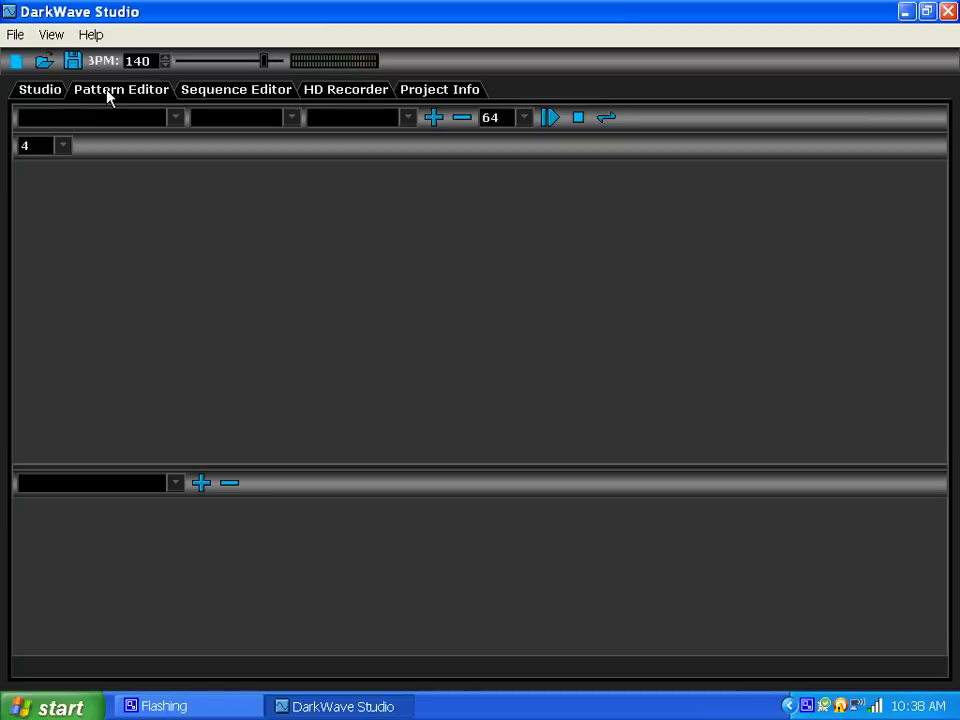
{"action": "left_click", "coordinate": [179, 118]}
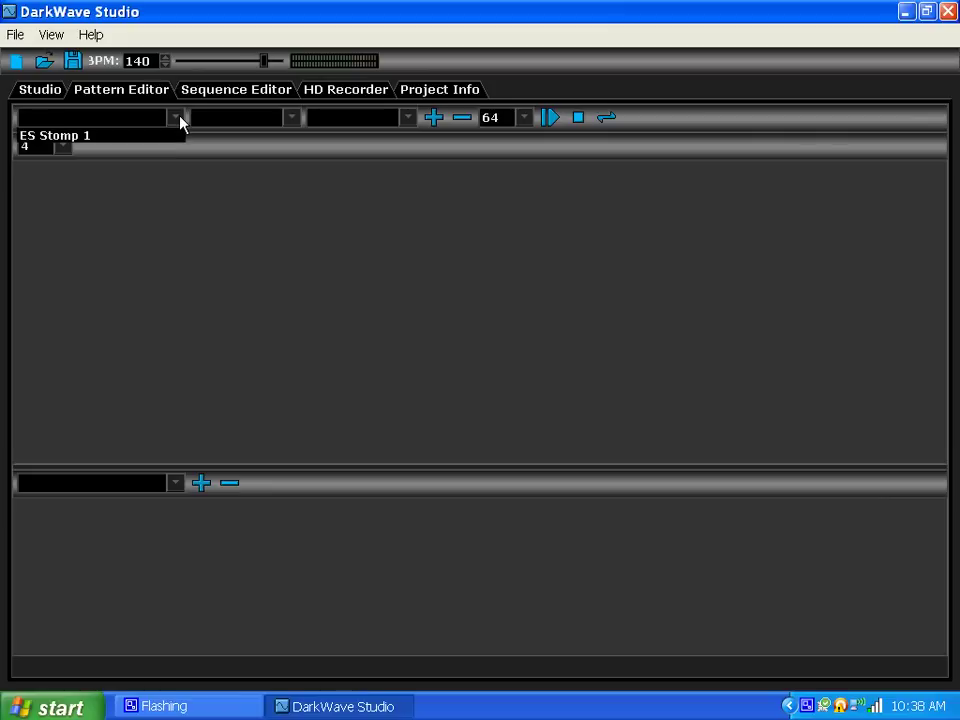
{"action": "left_click", "coordinate": [107, 136]}
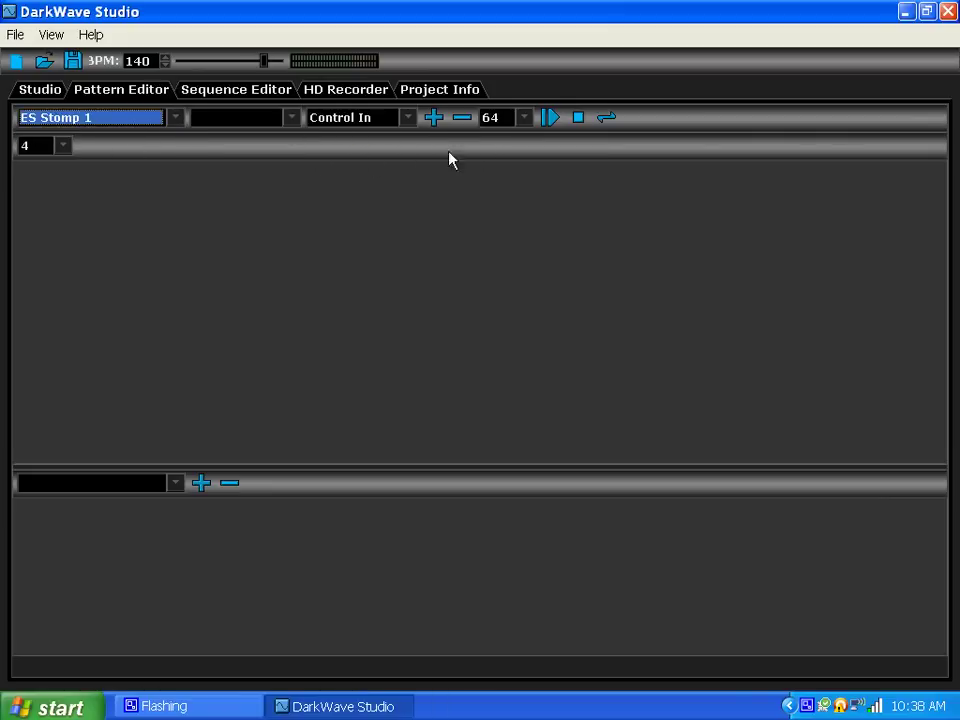
{"action": "left_click", "coordinate": [525, 118]}
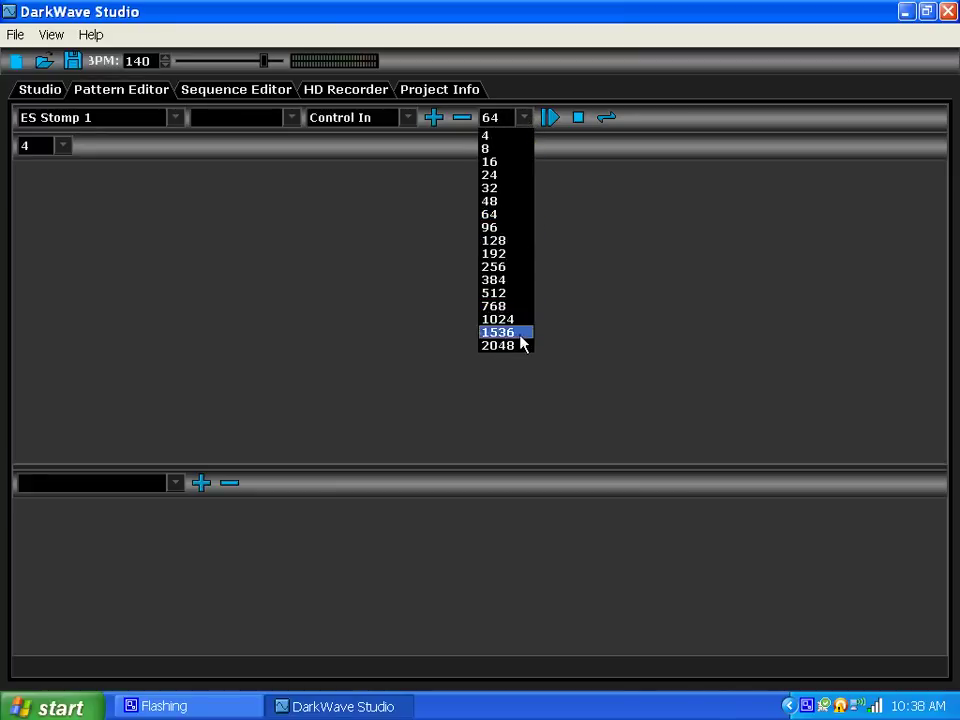
{"action": "left_click", "coordinate": [499, 216]}
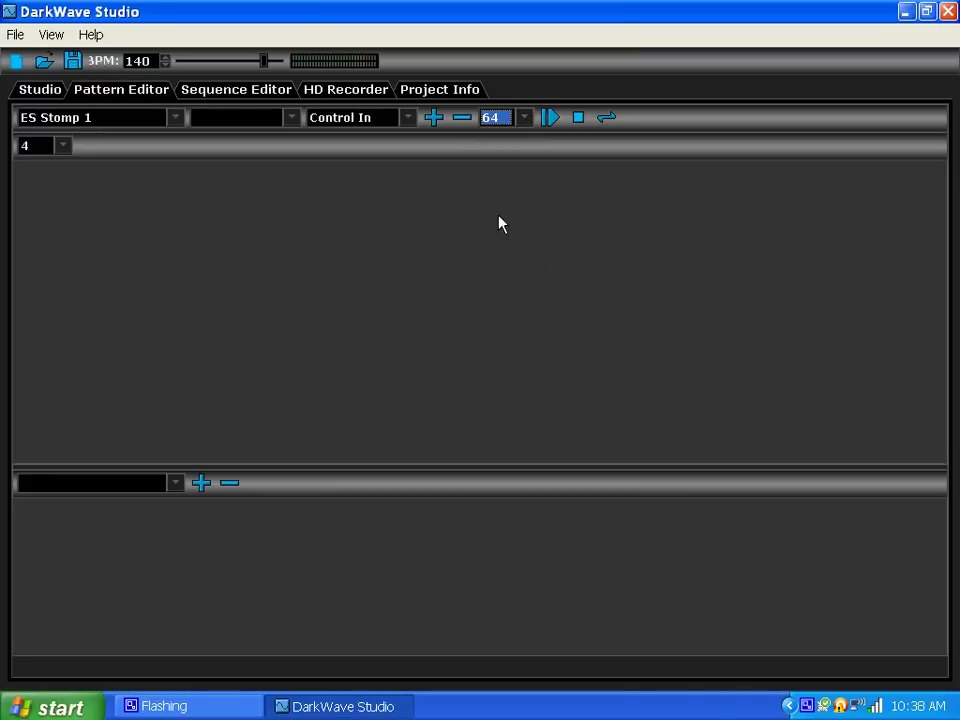
{"action": "left_click", "coordinate": [607, 118]}
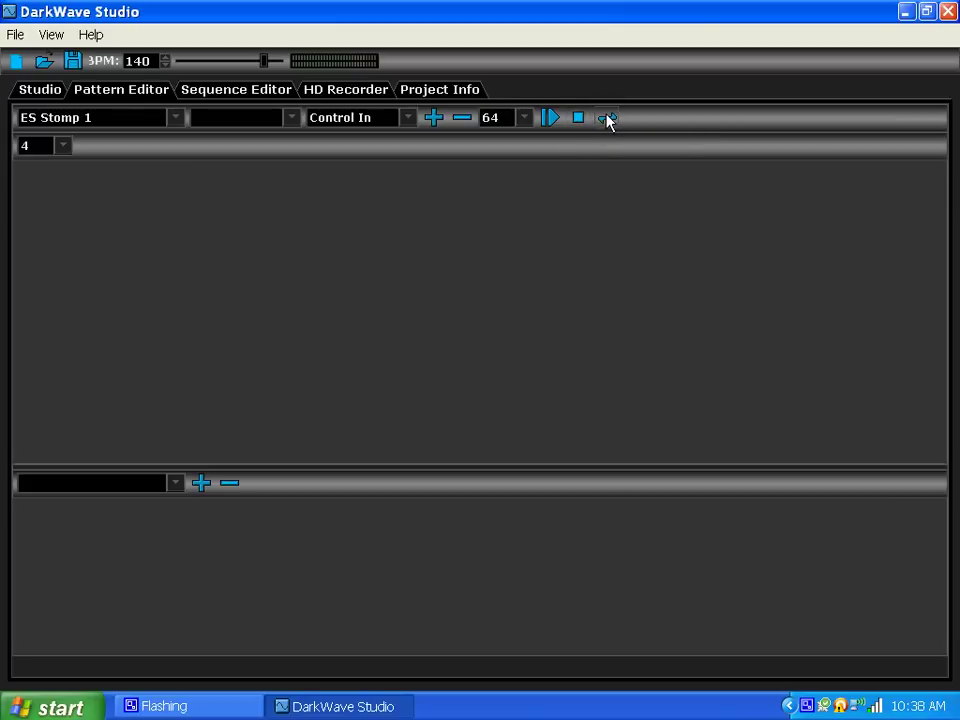
{"action": "left_click", "coordinate": [550, 118]}
{"action": "left_click", "coordinate": [433, 119]}
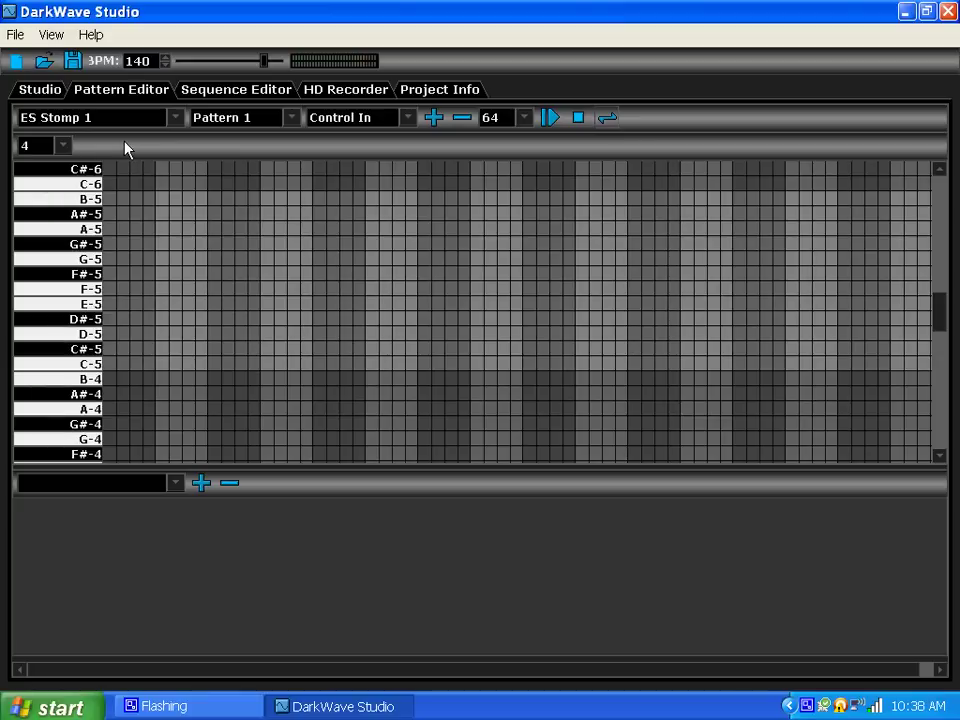
Keep the note length at 4, place a note on A#-5 at the second beat, and move it down to G#-5.
{"action": "left_click", "coordinate": [63, 146]}
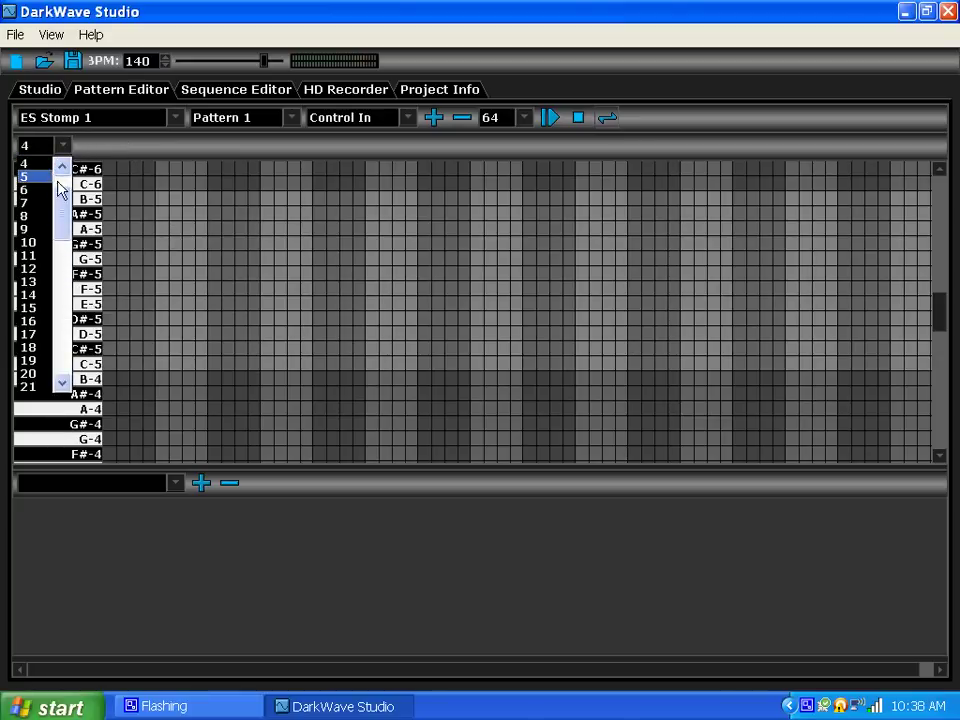
{"action": "scroll", "coordinate": [64, 188], "scroll_direction": "up", "scroll_amount": 1}
{"action": "left_click", "coordinate": [38, 203]}
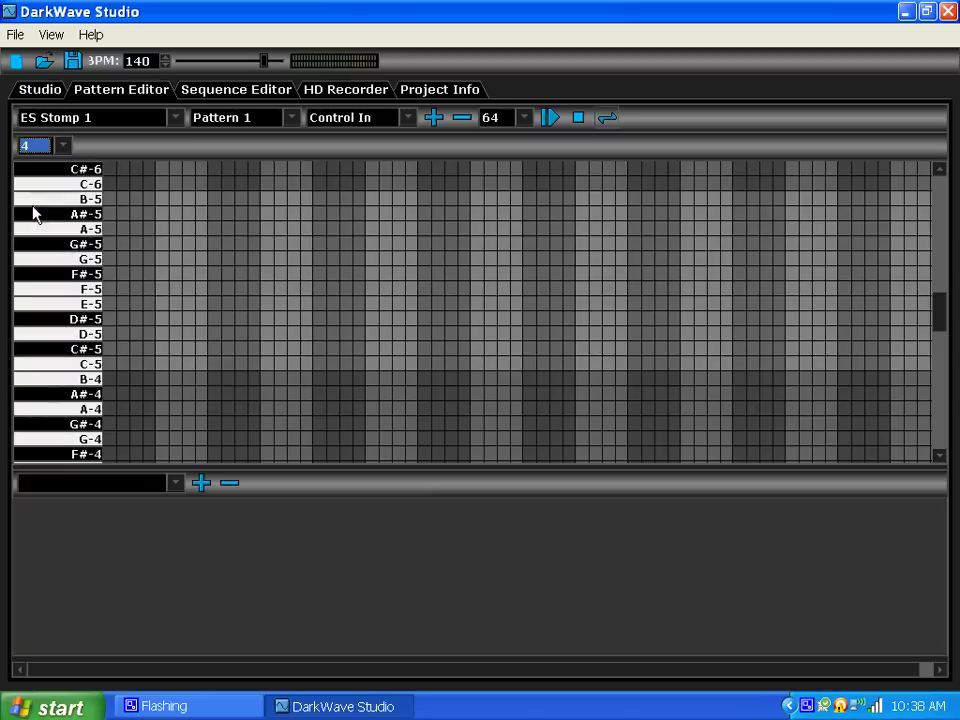
{"action": "left_click", "coordinate": [163, 213]}
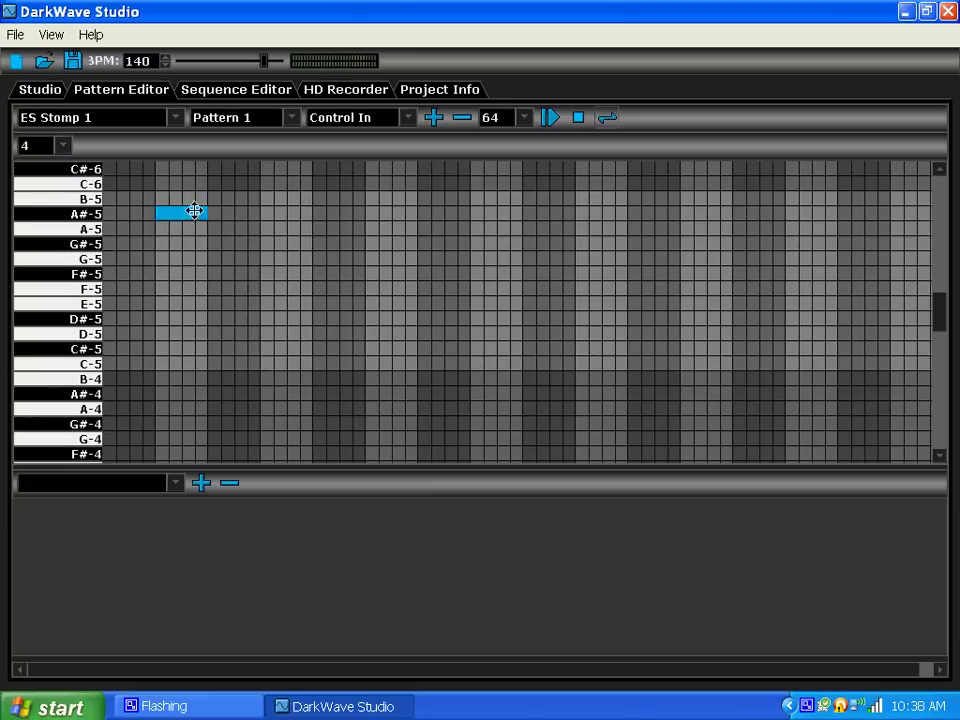
{"action": "left_click_drag", "start_coordinate": [207, 212], "coordinate": [204, 244]}
{"action": "left_click", "coordinate": [208, 242]}
{"action": "left_click", "coordinate": [172, 244]}
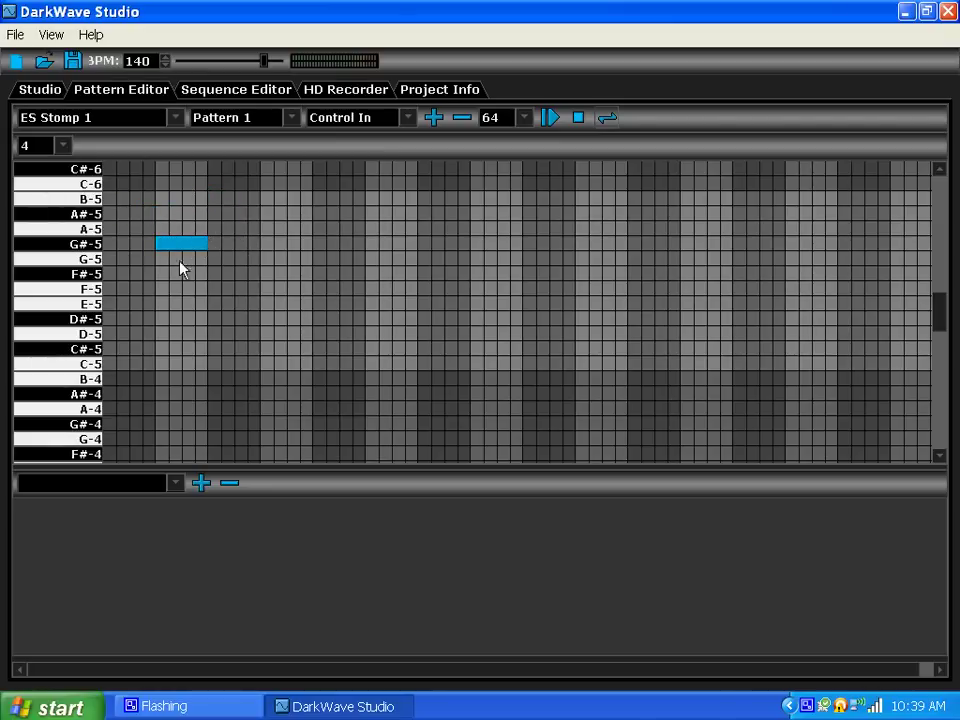
Add a C-6 note at the second beat and shift the G#-5 note to the third beat.
{"action": "left_click", "coordinate": [140, 198]}
{"action": "left_click_drag", "start_coordinate": [939, 320], "coordinate": [939, 311]}
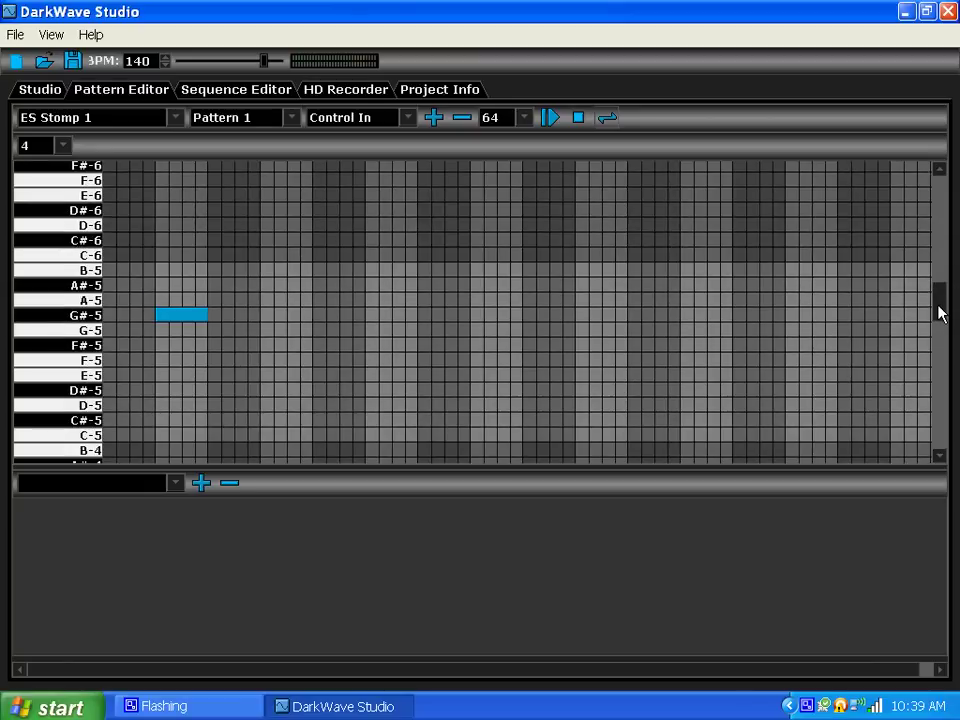
{"action": "left_click", "coordinate": [167, 256]}
{"action": "left_click_drag", "start_coordinate": [171, 313], "coordinate": [229, 315]}
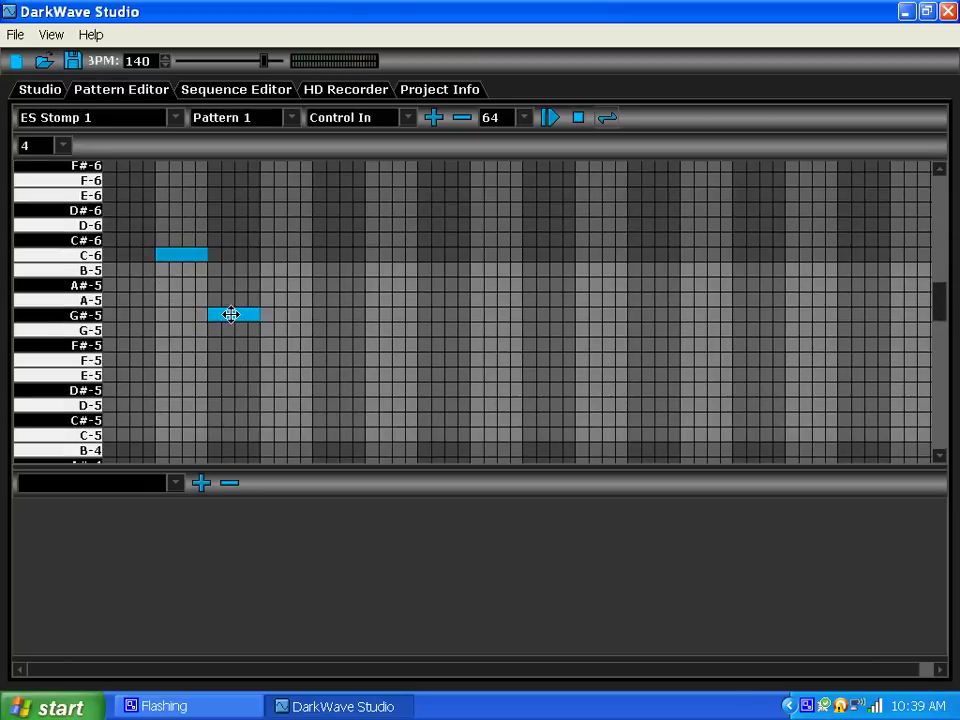
Start the pattern playing and add G#-5, B-5, D#-6, G#-5 and E-6 notes in sequence across the rest of the grid.
{"action": "left_click", "coordinate": [550, 118]}
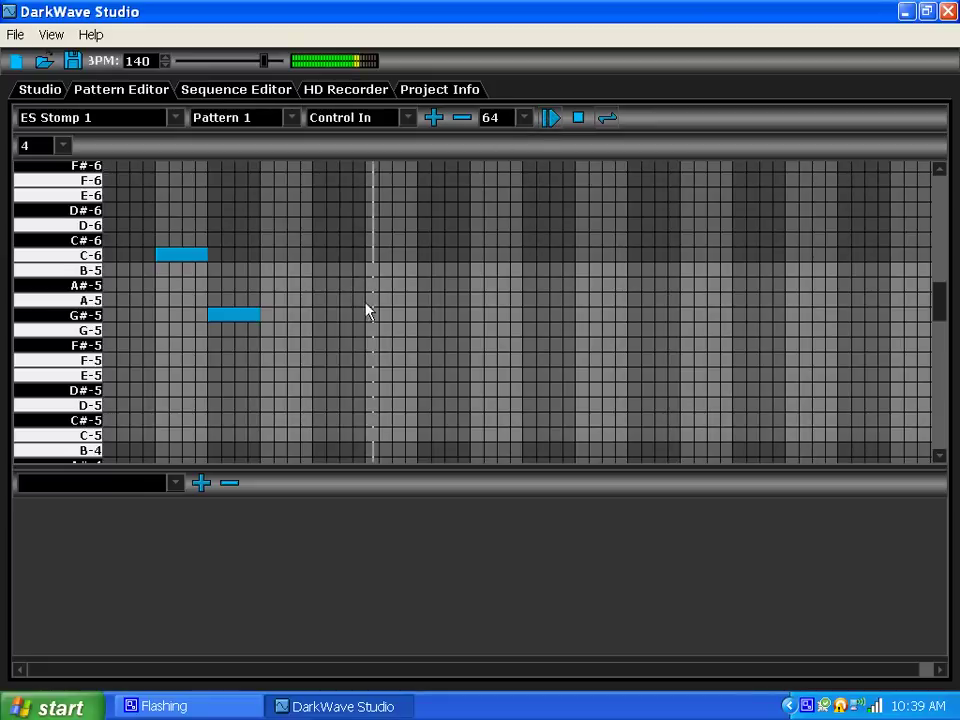
{"action": "left_click", "coordinate": [326, 316]}
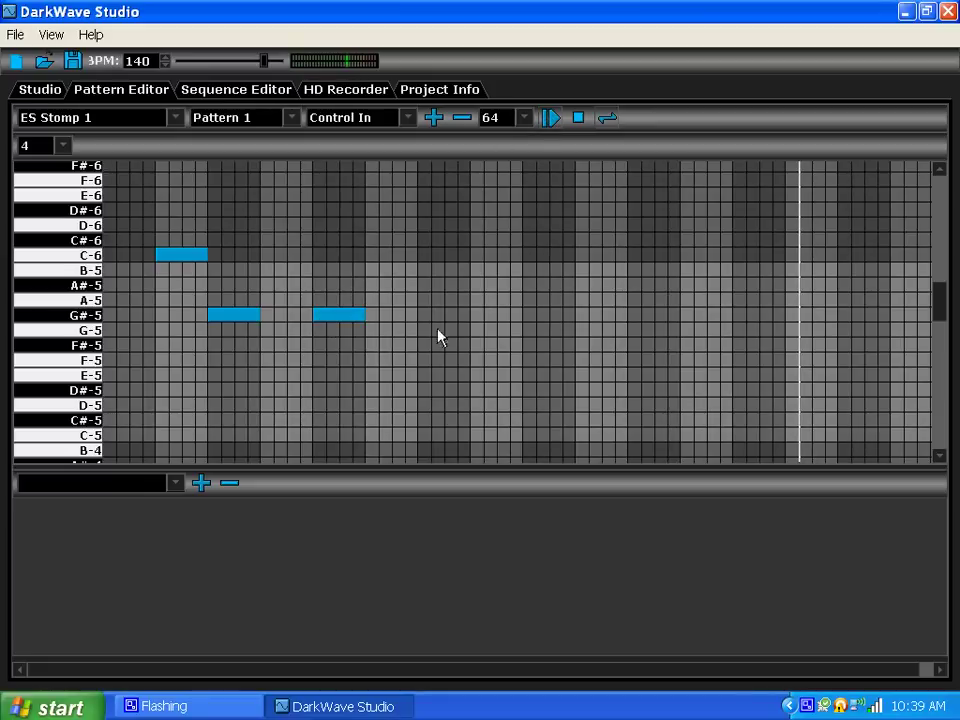
{"action": "left_click", "coordinate": [446, 271]}
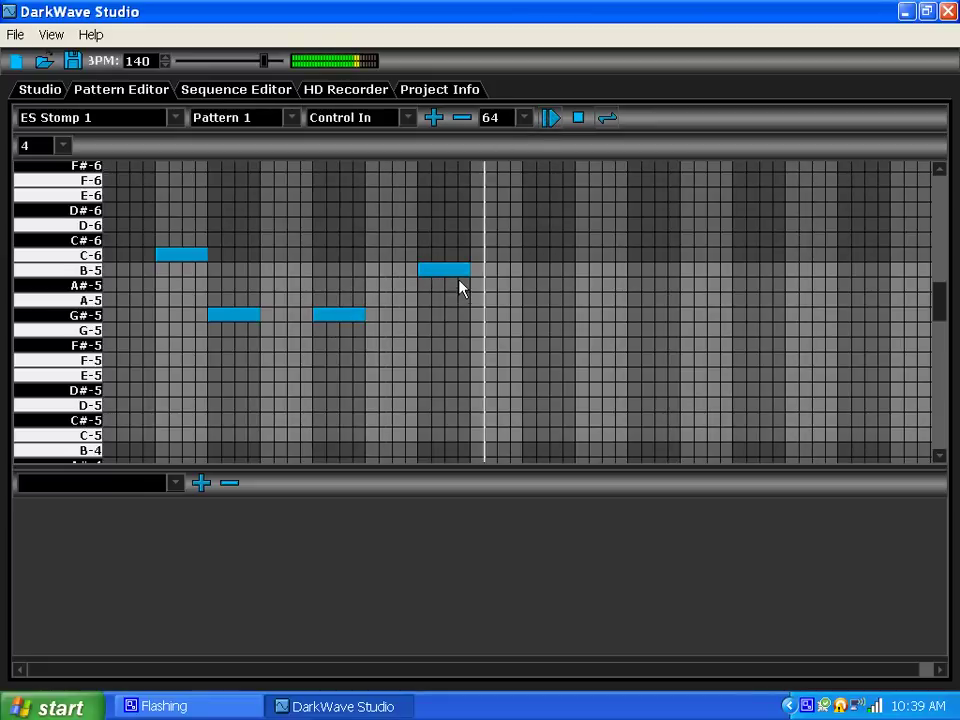
{"action": "left_click", "coordinate": [529, 212]}
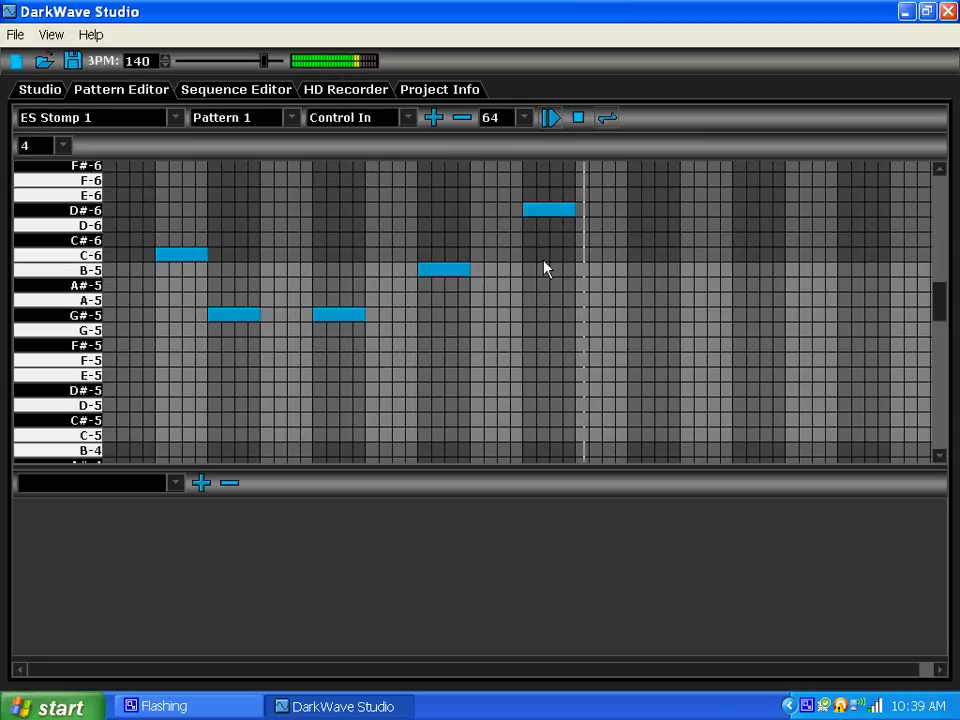
{"action": "left_click", "coordinate": [600, 314]}
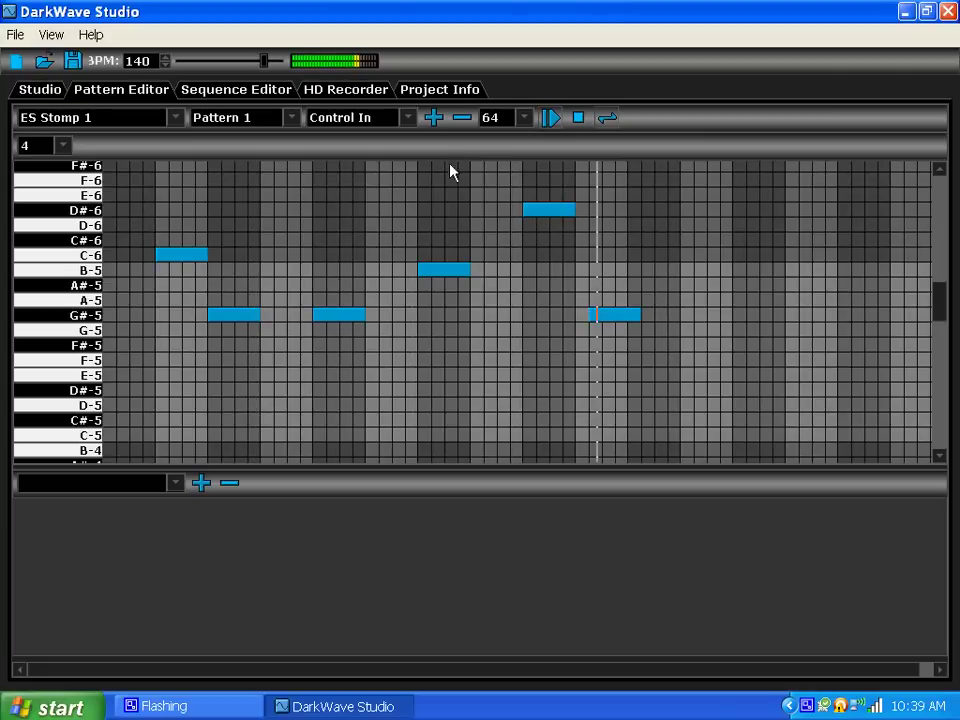
{"action": "left_click", "coordinate": [705, 197]}
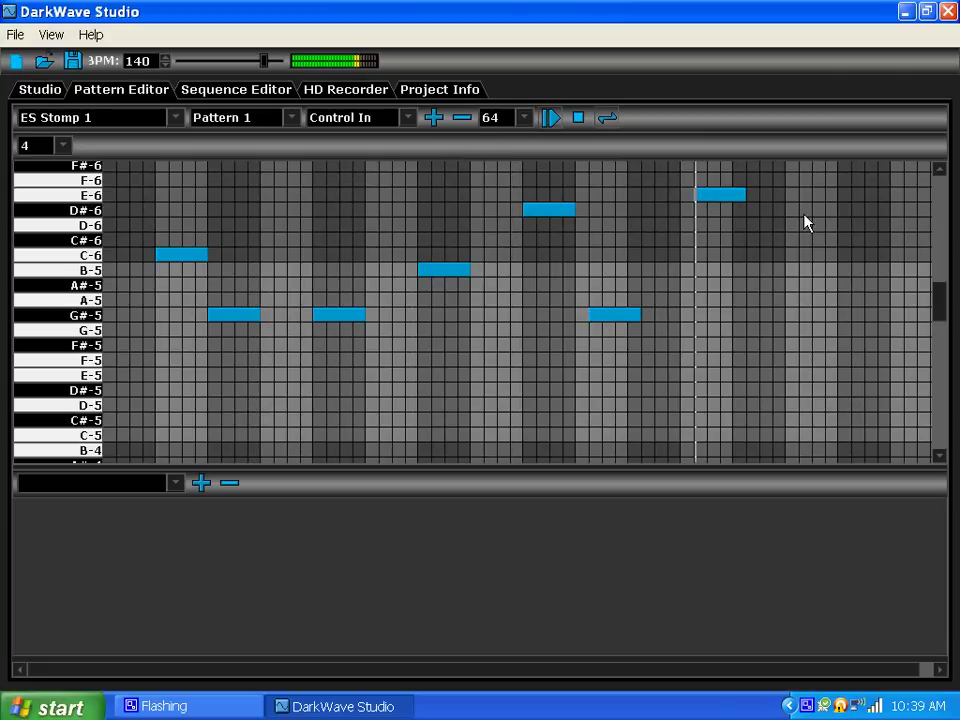
Add a high note and a G#-5 note near the pattern's end, and remove a trial B-7 note.
{"action": "left_click_drag", "start_coordinate": [941, 302], "coordinate": [934, 255]}
{"action": "left_click", "coordinate": [866, 340]}
{"action": "left_click", "coordinate": [291, 243]}
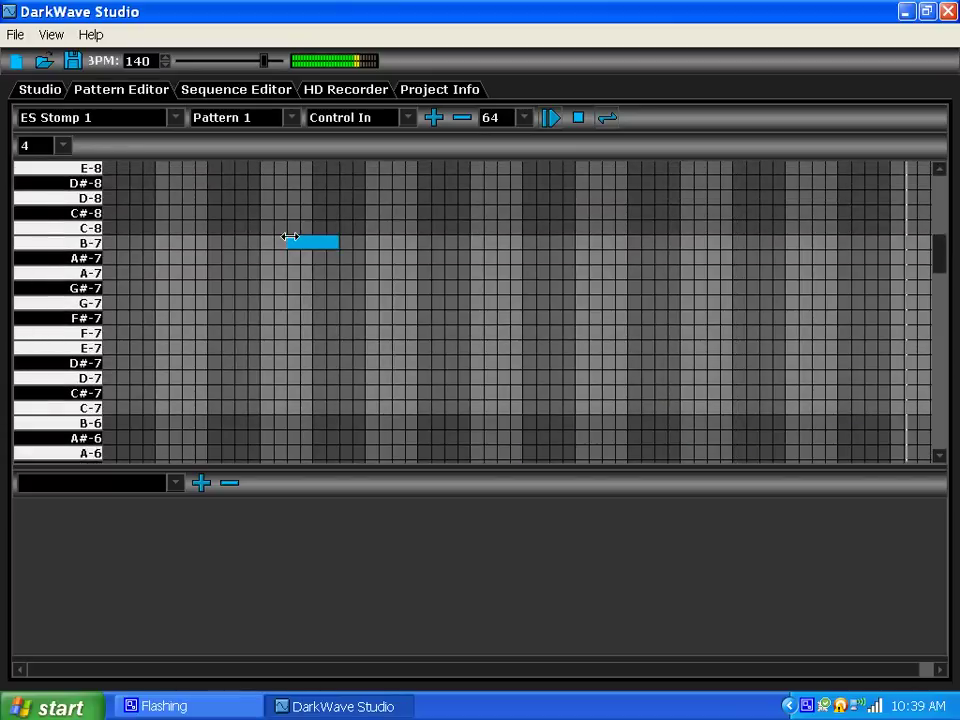
{"action": "left_click", "coordinate": [314, 245]}
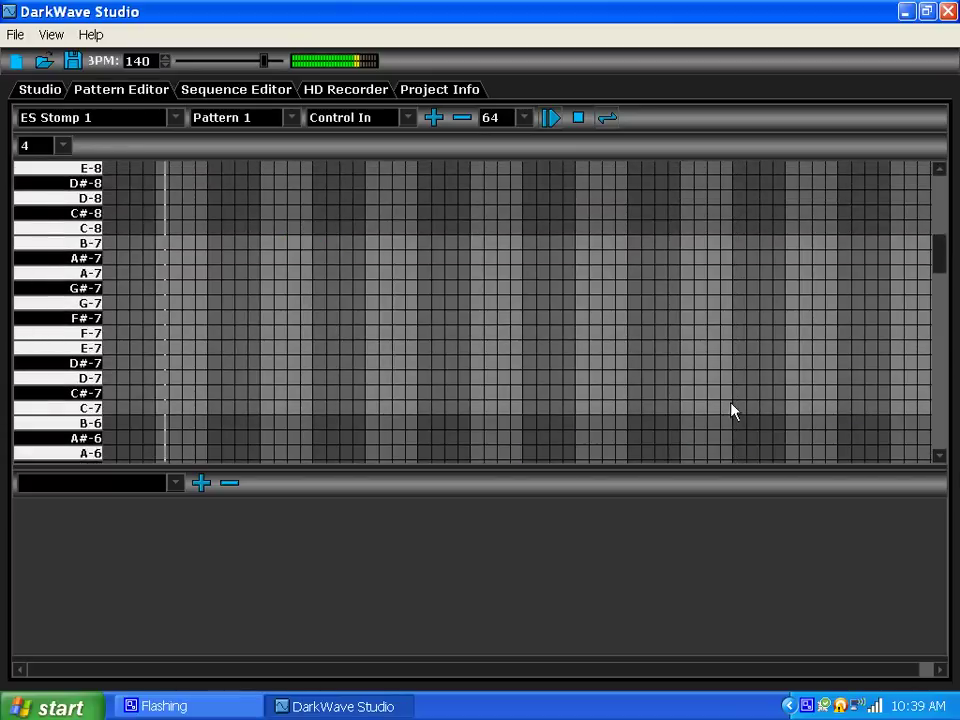
{"action": "left_click_drag", "start_coordinate": [945, 261], "coordinate": [943, 309]}
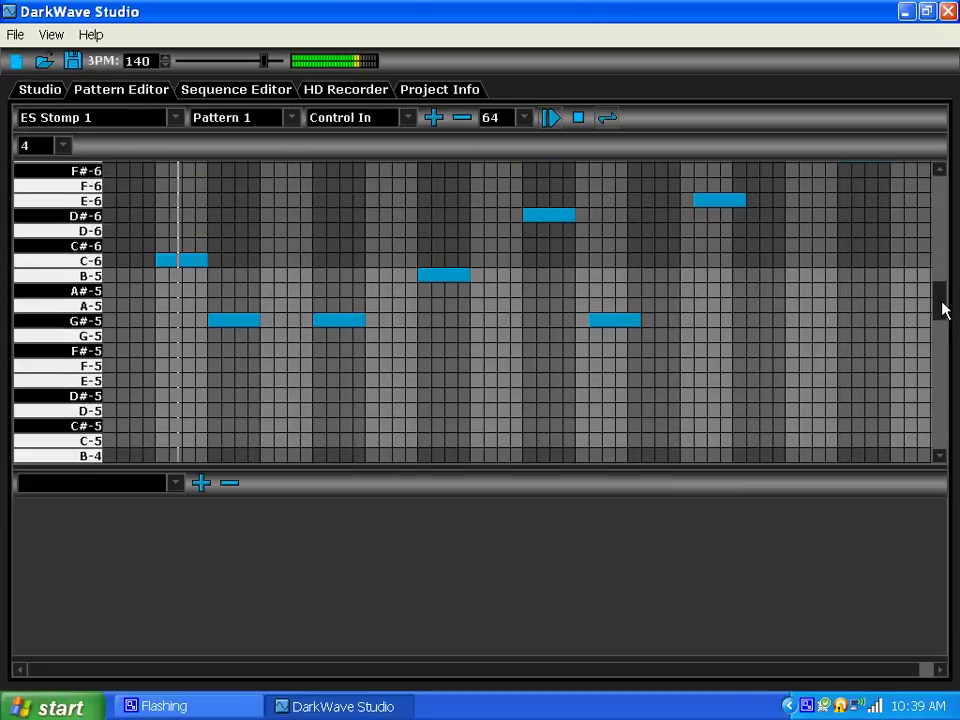
{"action": "left_click", "coordinate": [789, 322]}
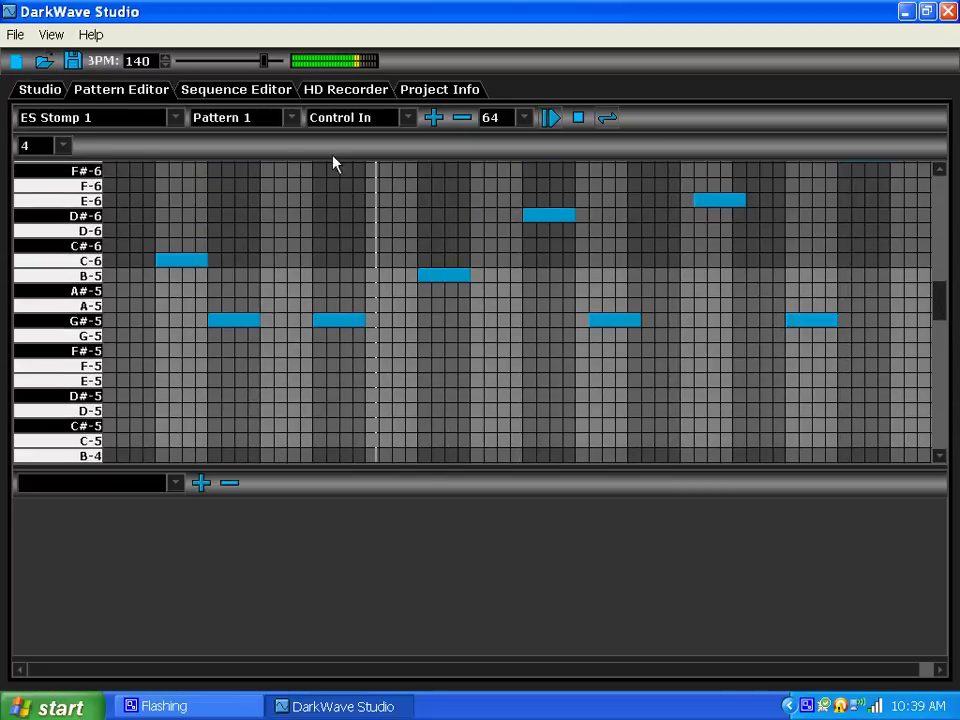
Lower the mixer's Track 1 fader slightly, and set ES Stomp's VCO Attack to 22% and VCO Decay to 42%.
{"action": "left_click", "coordinate": [41, 91]}
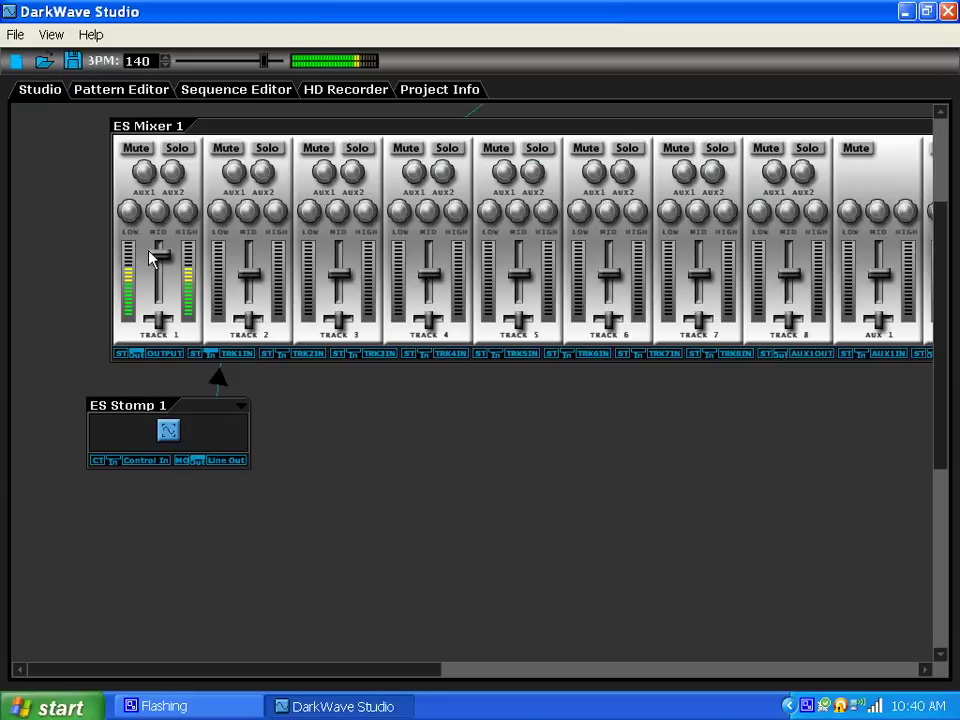
{"action": "left_click_drag", "start_coordinate": [158, 254], "coordinate": [156, 262]}
{"action": "double_click", "coordinate": [169, 429]}
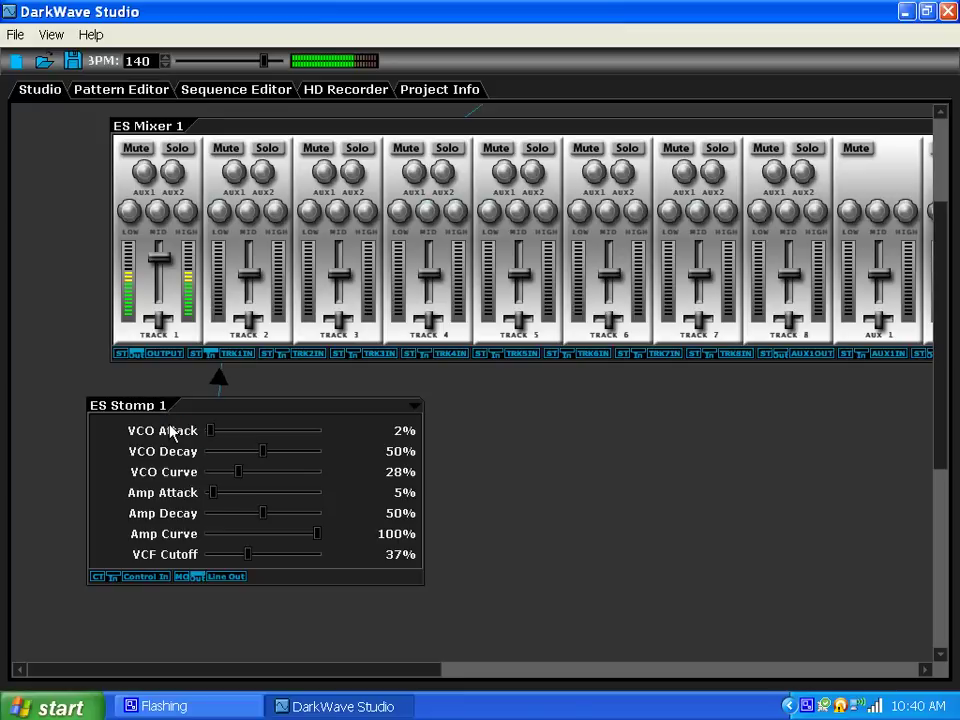
{"action": "left_click_drag", "start_coordinate": [212, 431], "coordinate": [254, 452]}
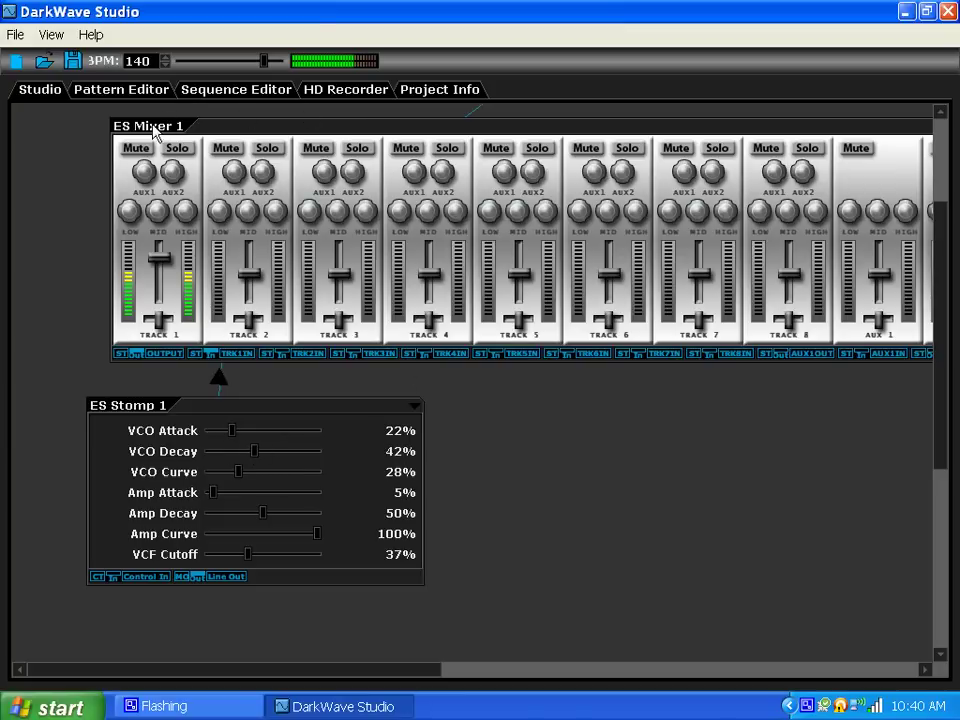
Stop the pattern playback and add an ES DGenR8 machine below the mixer in the studio.
{"action": "left_click", "coordinate": [147, 89]}
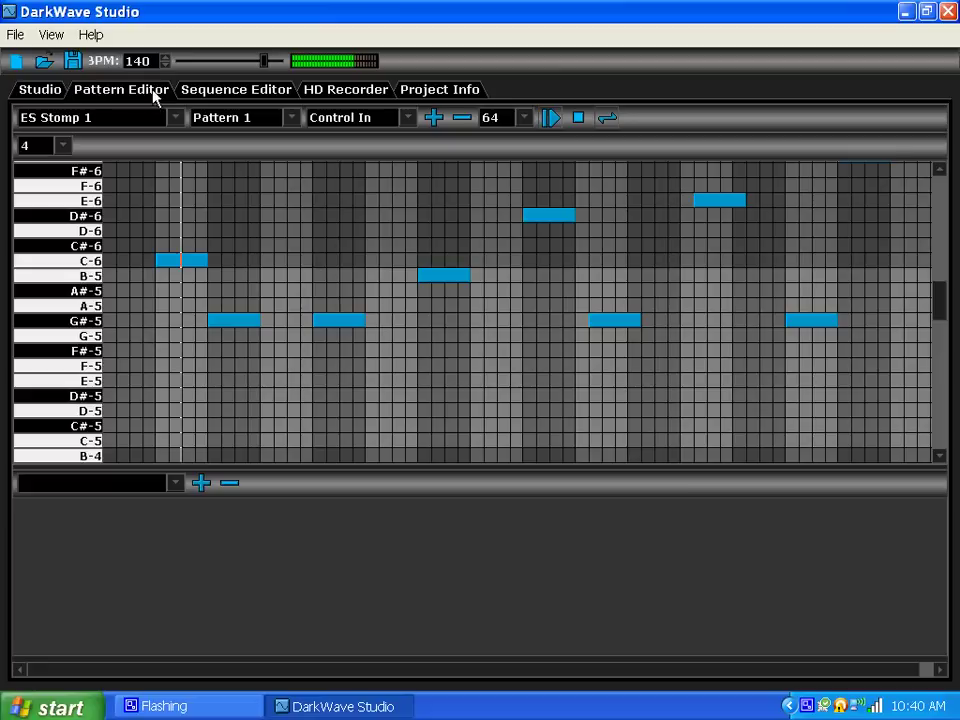
{"action": "left_click", "coordinate": [579, 118]}
{"action": "left_click", "coordinate": [32, 94]}
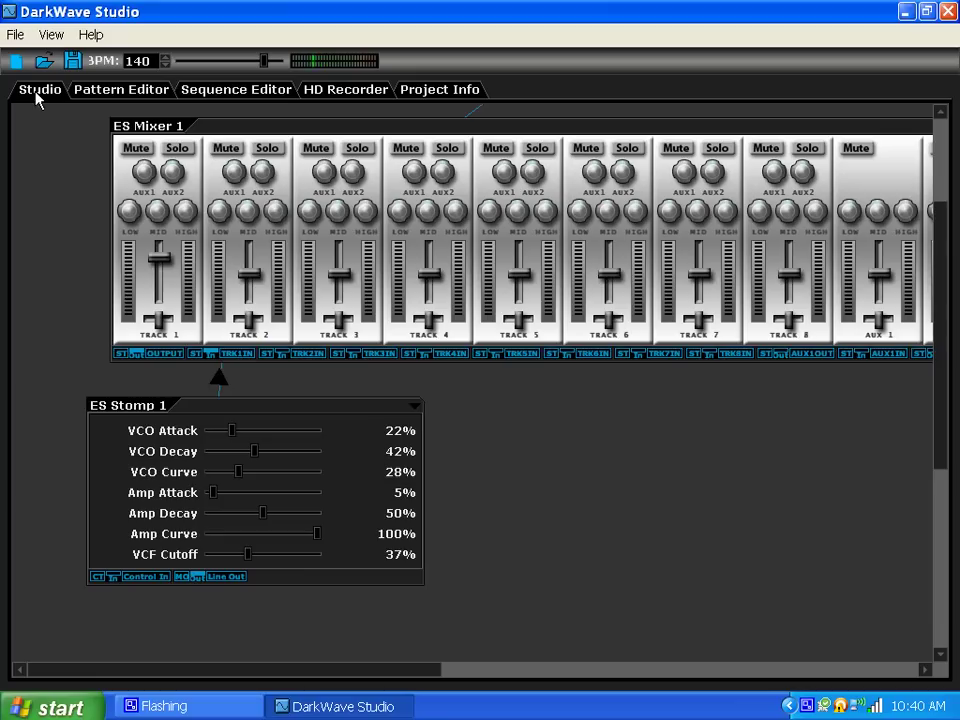
{"action": "right_click", "coordinate": [559, 440]}
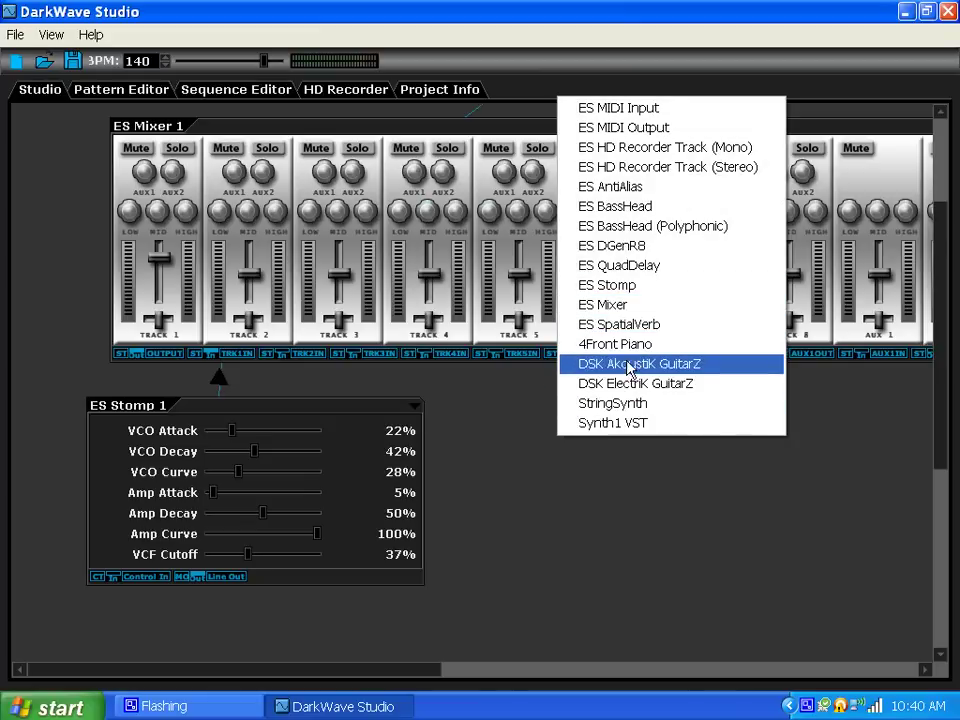
{"action": "left_click", "coordinate": [624, 247]}
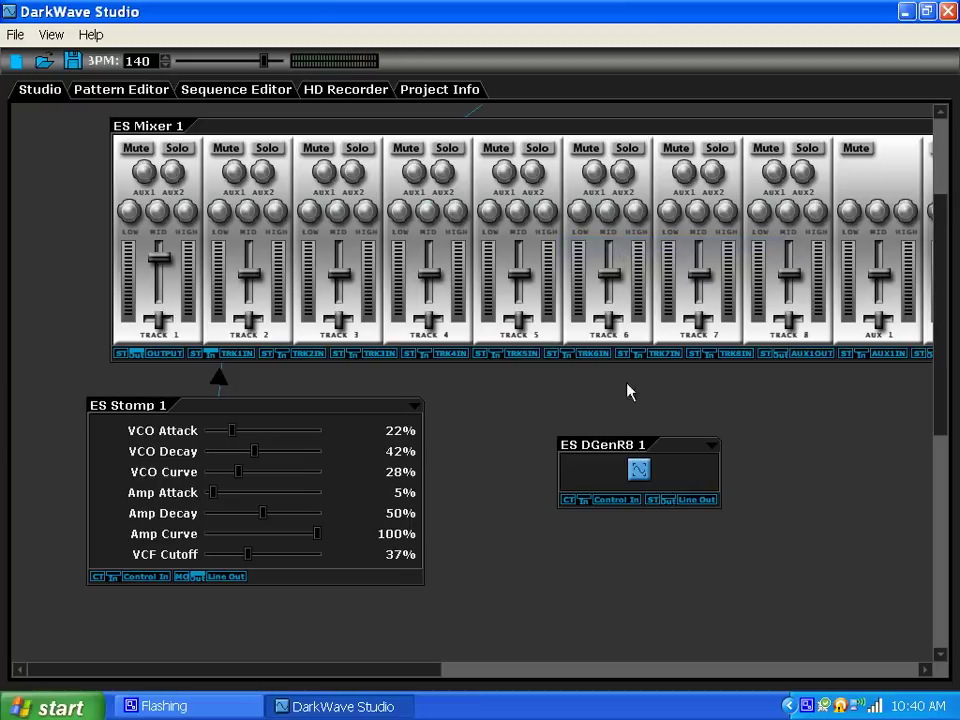
Connect the ES DGenR8's Line Out to the mixer's TRK2IN input and move both instruments lower in the studio.
{"action": "left_click_drag", "start_coordinate": [254, 414], "coordinate": [240, 480]}
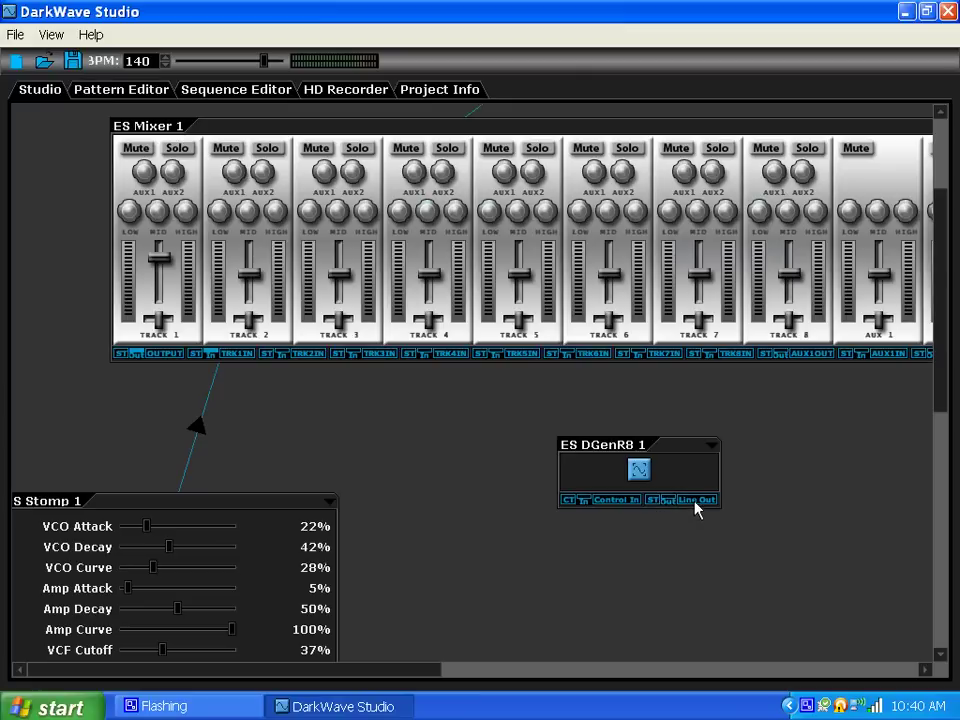
{"action": "left_click_drag", "start_coordinate": [697, 512], "coordinate": [313, 359]}
{"action": "left_click_drag", "start_coordinate": [600, 452], "coordinate": [490, 501]}
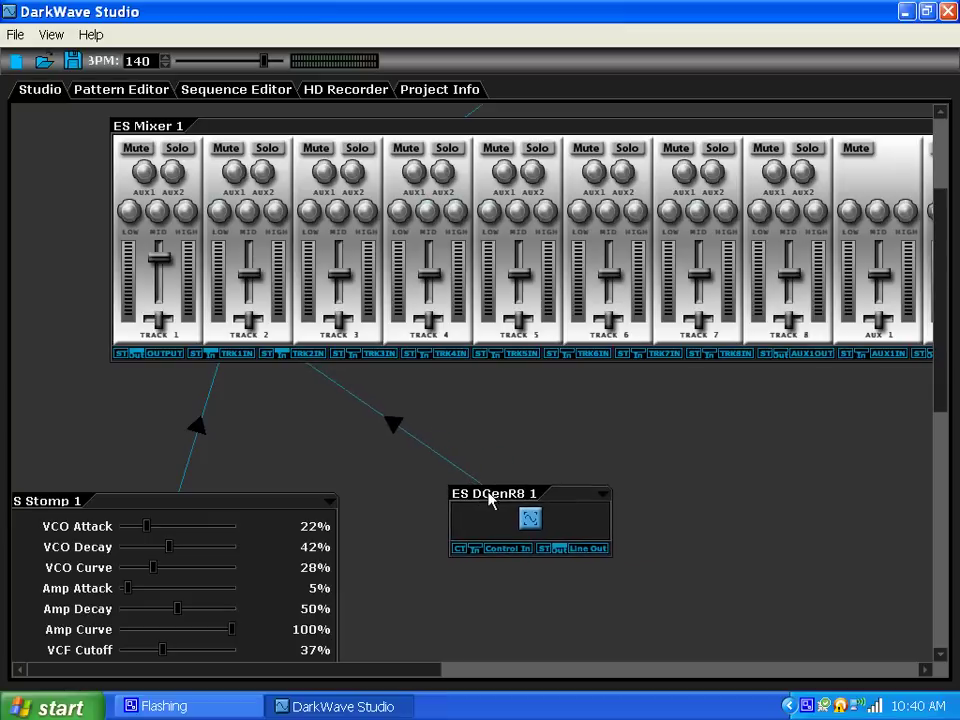
Expand the ES DGenR8 machine's control panel in the studio and look over its drum controls.
{"action": "left_click", "coordinate": [529, 519]}
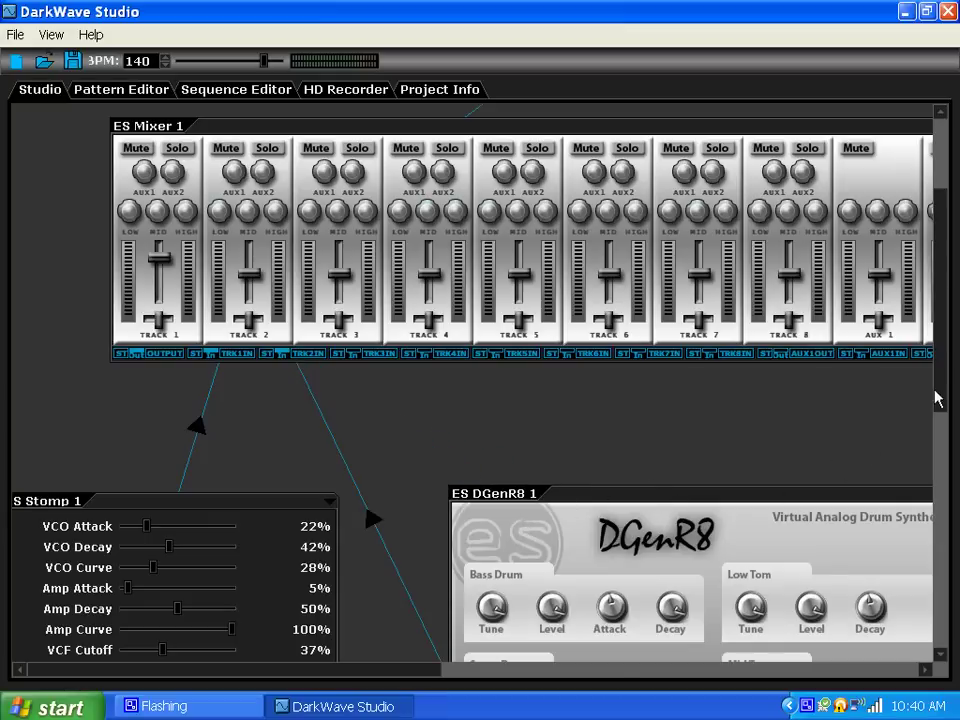
{"action": "scroll", "coordinate": [940, 450], "scroll_direction": "down", "scroll_amount": 4}
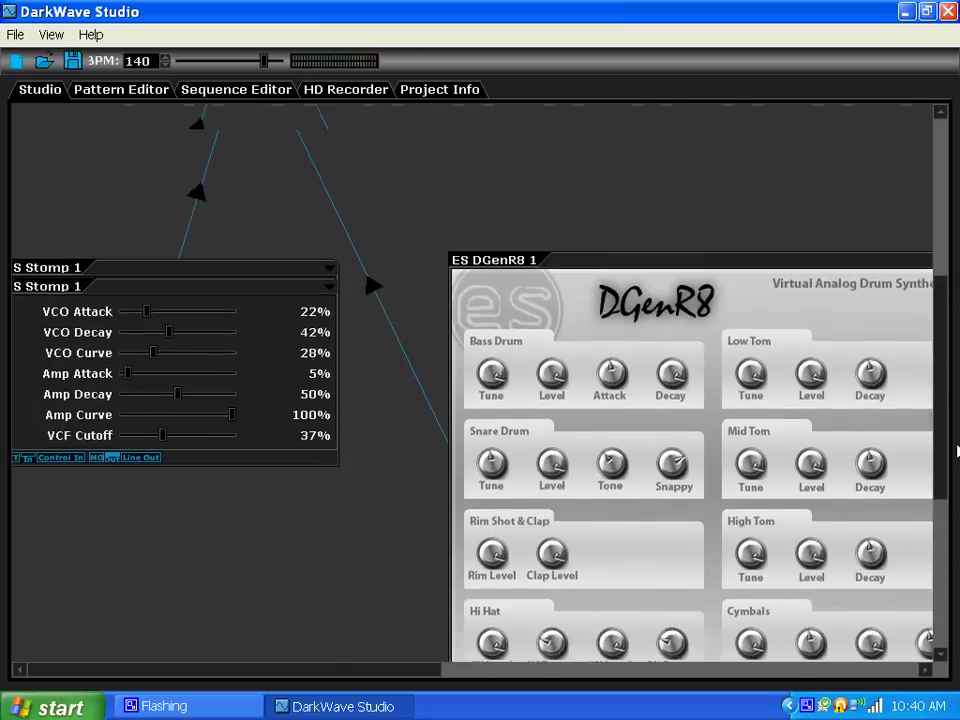
{"action": "scroll", "coordinate": [945, 450], "scroll_direction": "up", "scroll_amount": 5}
{"action": "scroll", "coordinate": [940, 350], "scroll_direction": "down", "scroll_amount": 1}
Add a new 64-step Control In pattern for ES DGenR8 1 in the Pattern Editor.
{"action": "left_click", "coordinate": [115, 92]}
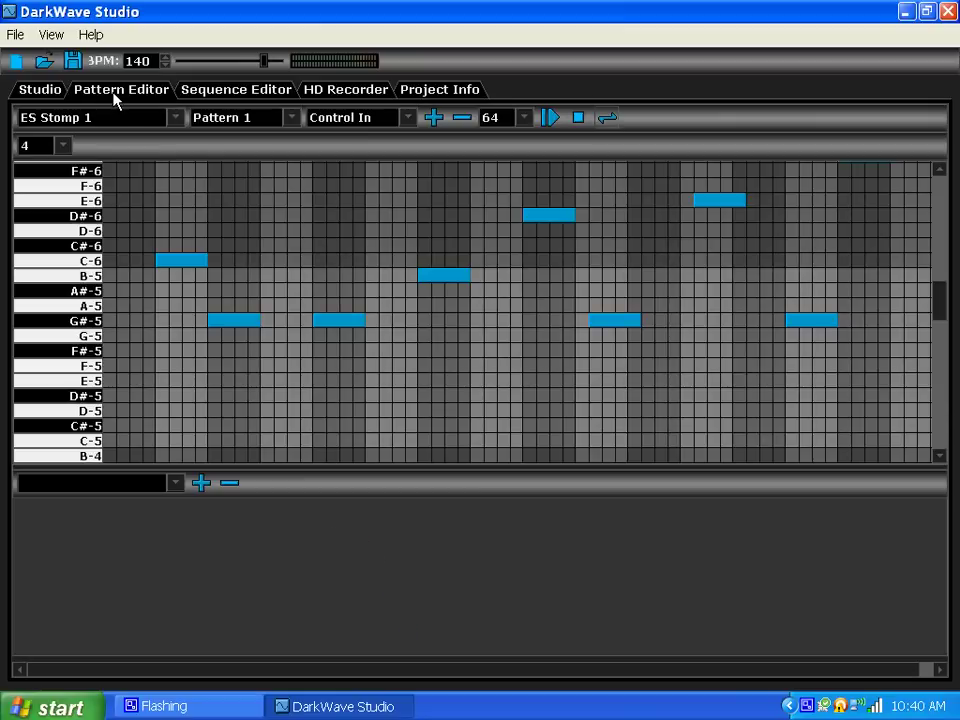
{"action": "left_click", "coordinate": [174, 118]}
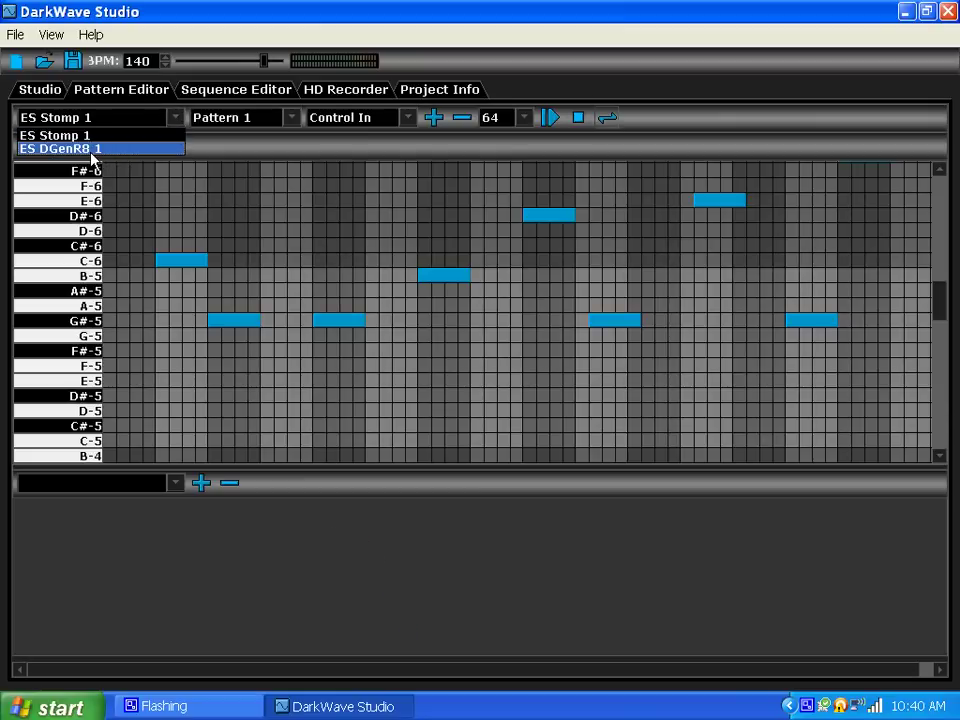
{"action": "left_click", "coordinate": [93, 149]}
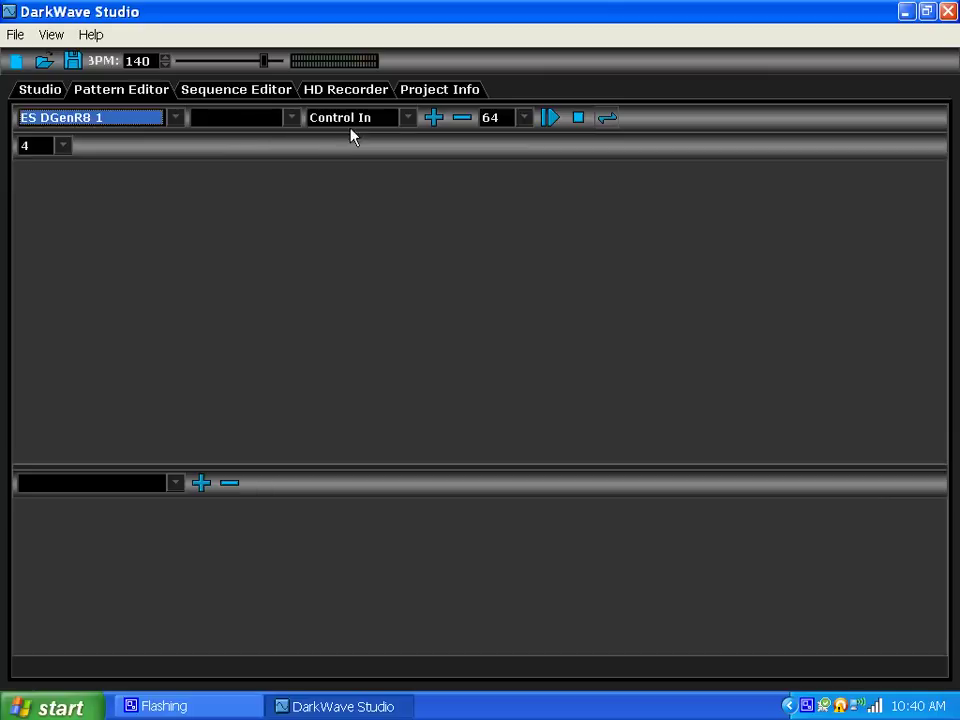
{"action": "left_click", "coordinate": [433, 119]}
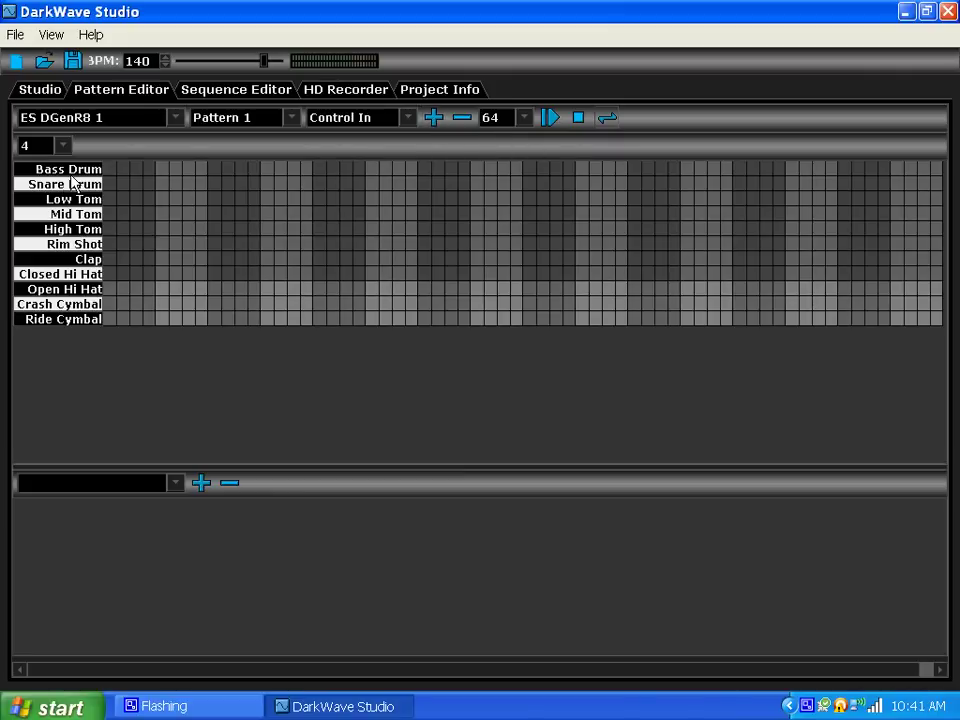
Play the drum pattern and add four-step Bass Drum notes starting at steps 1, 17 and 33.
{"action": "left_click", "coordinate": [551, 119]}
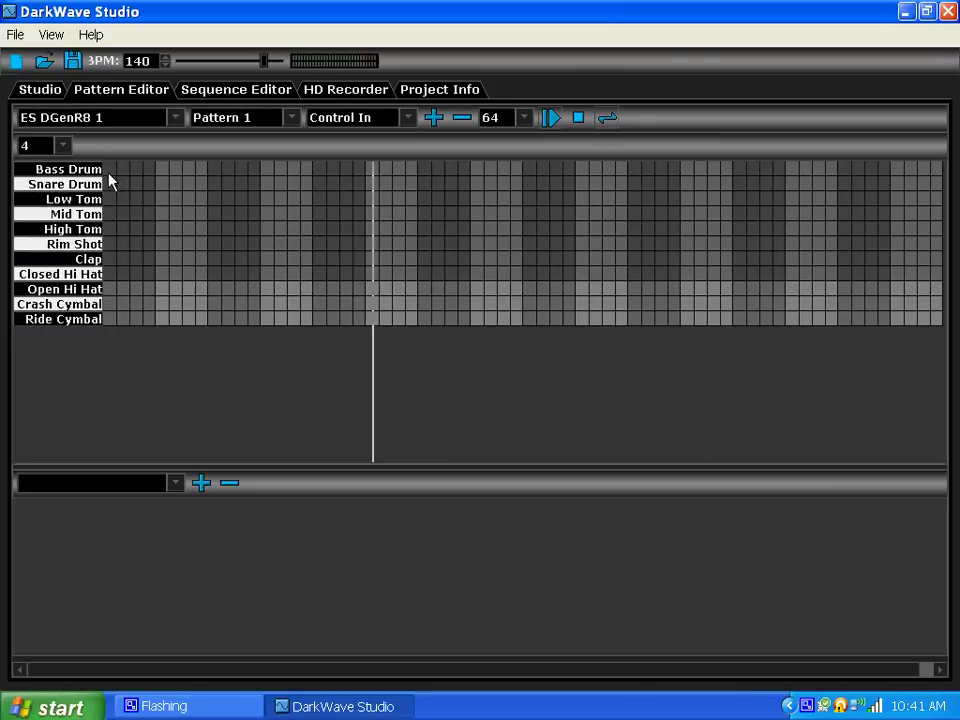
{"action": "left_click_drag", "start_coordinate": [110, 169], "coordinate": [154, 169]}
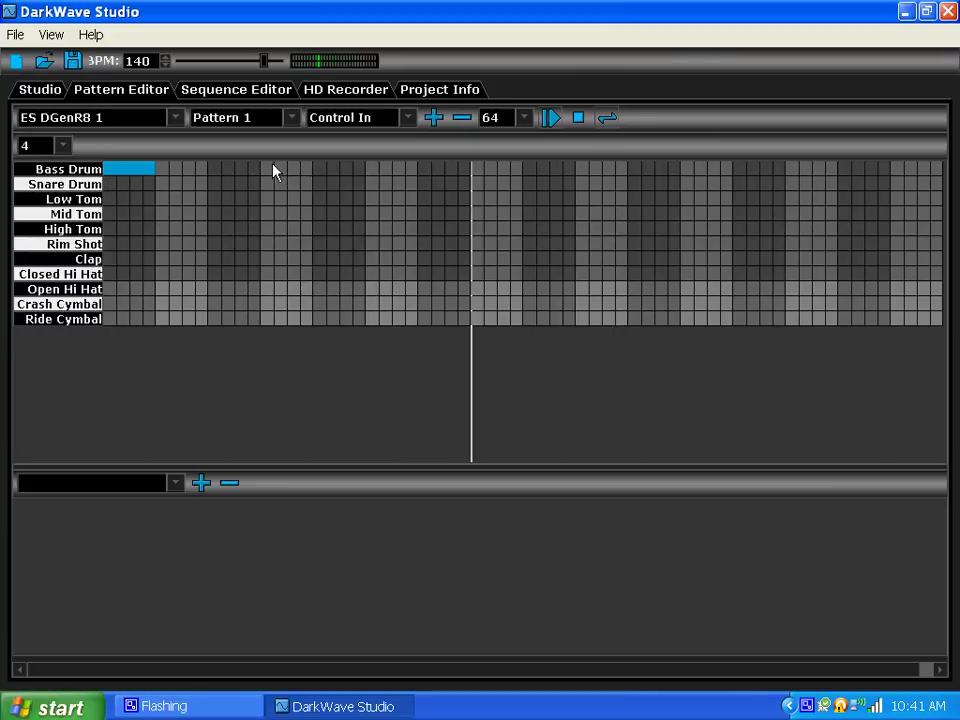
{"action": "left_click", "coordinate": [323, 170]}
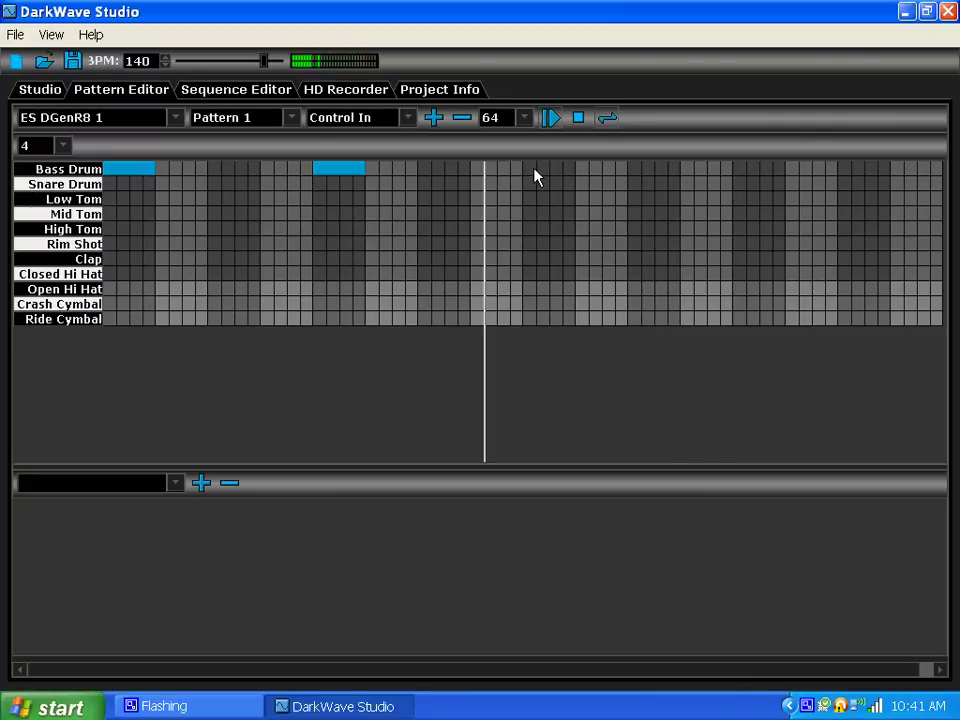
{"action": "left_click", "coordinate": [530, 166]}
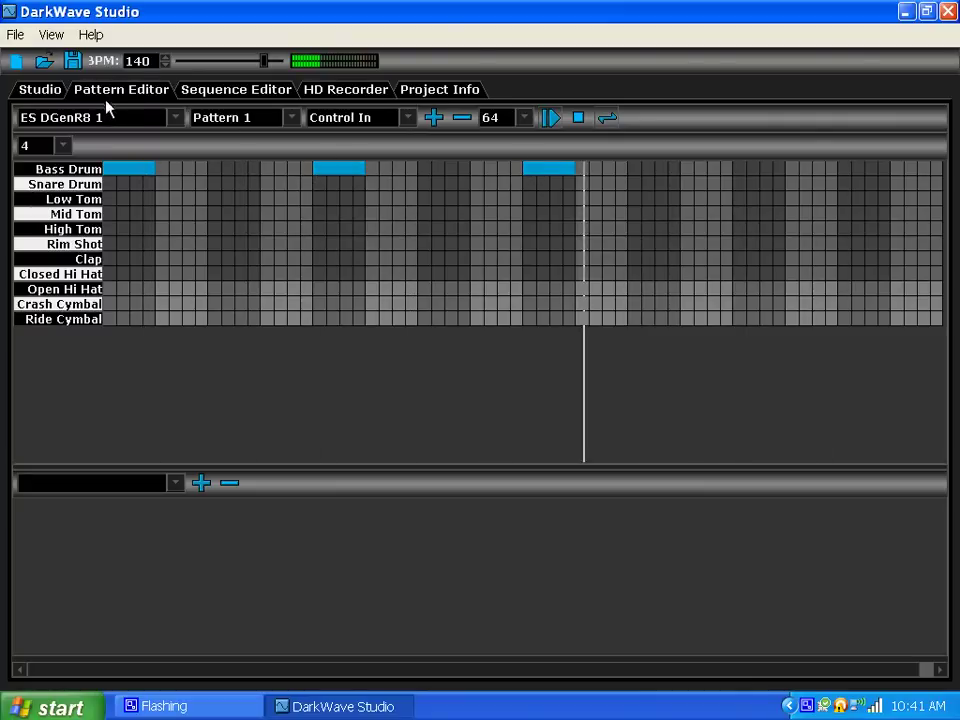
Raise the master volume slightly and raise the mixer's Track 2 fader close to its maximum.
{"action": "left_click_drag", "start_coordinate": [265, 63], "coordinate": [277, 62]}
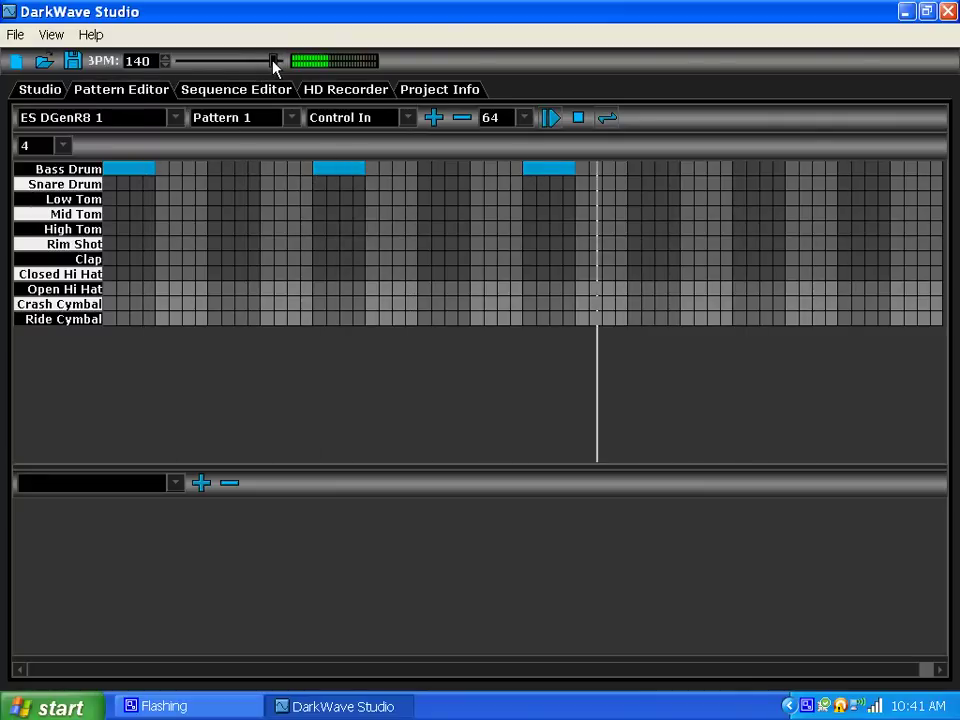
{"action": "left_click", "coordinate": [48, 91]}
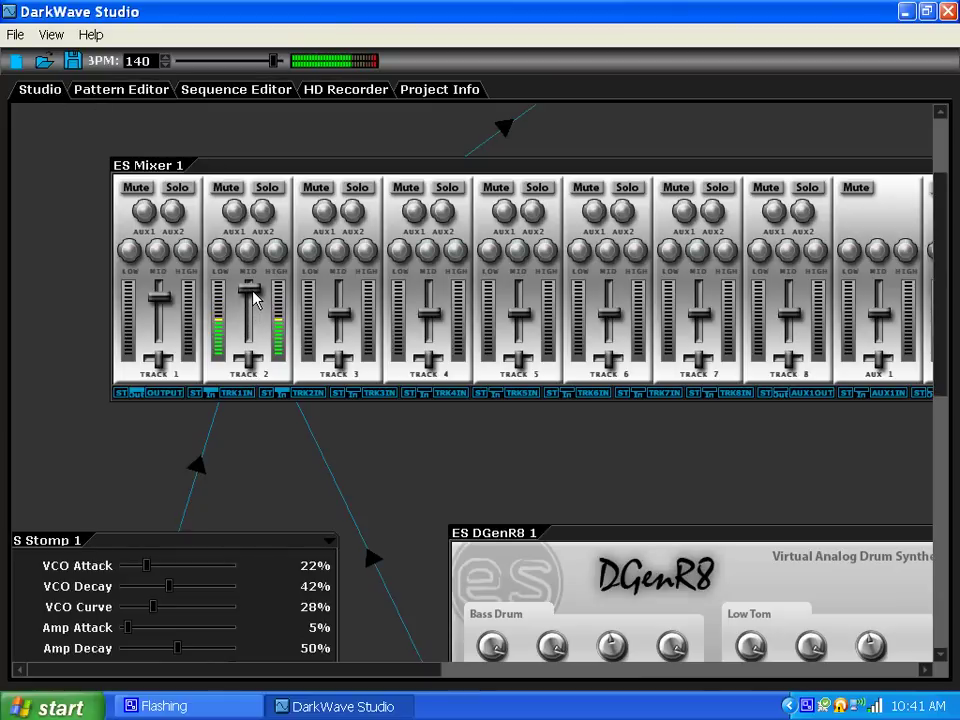
Add a Bass Drum note at step 49 and Low Tom notes at steps 29 and 53 of the drum pattern.
{"action": "left_click", "coordinate": [130, 91]}
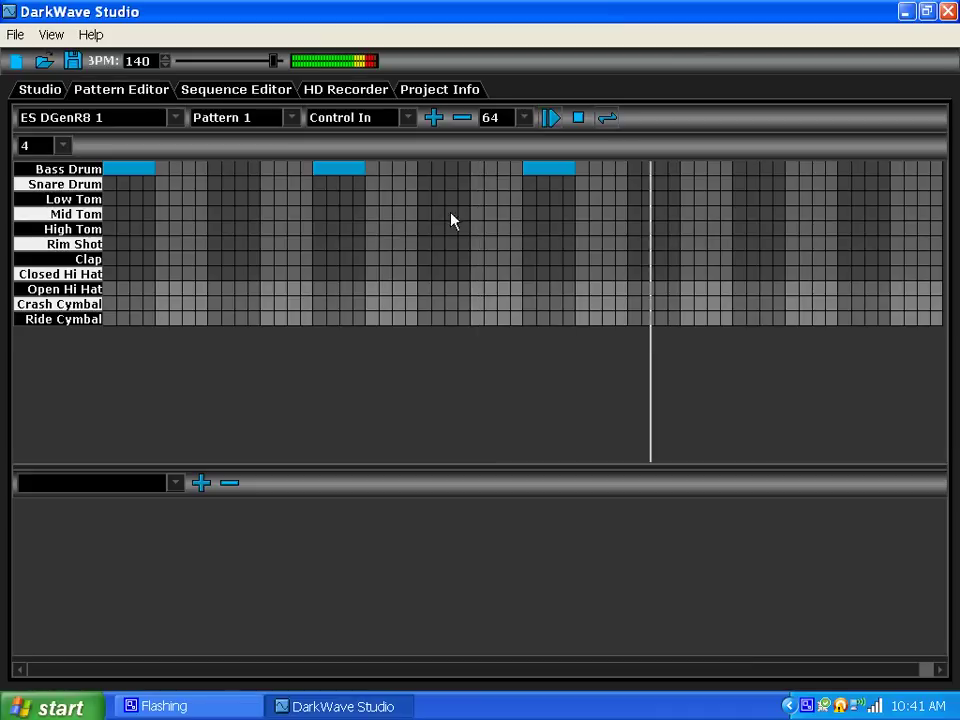
{"action": "left_click", "coordinate": [741, 168]}
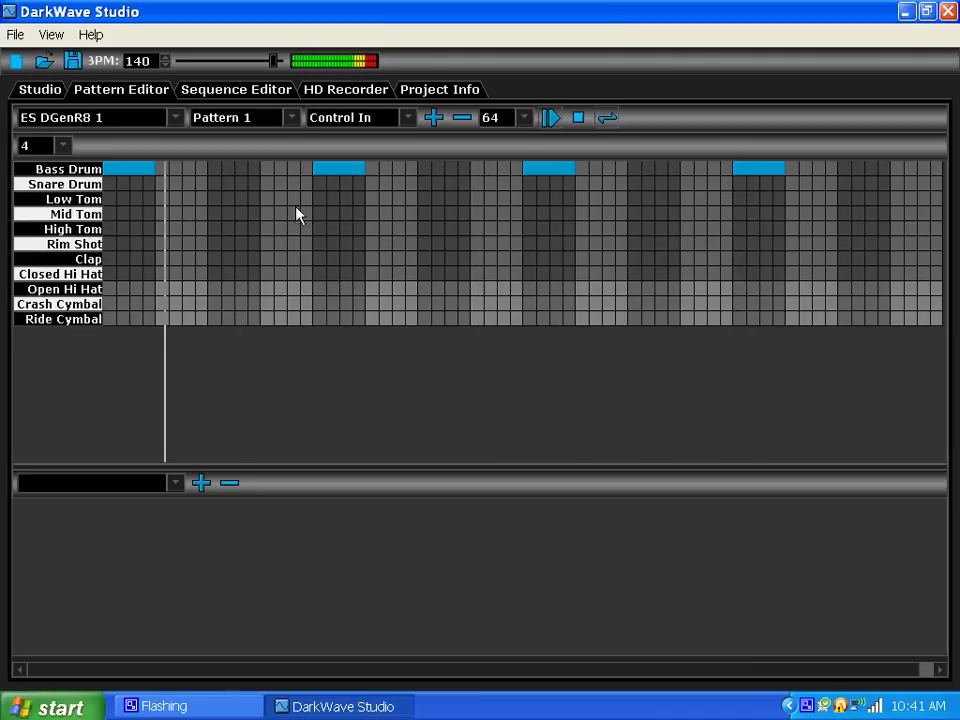
{"action": "left_click", "coordinate": [479, 199]}
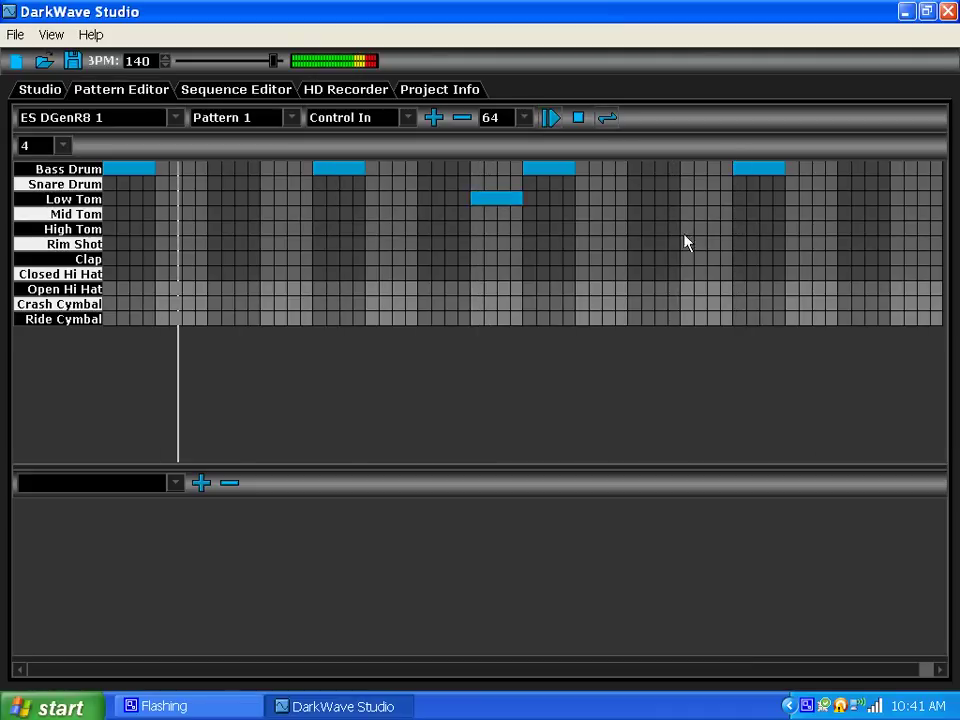
{"action": "left_click", "coordinate": [792, 198]}
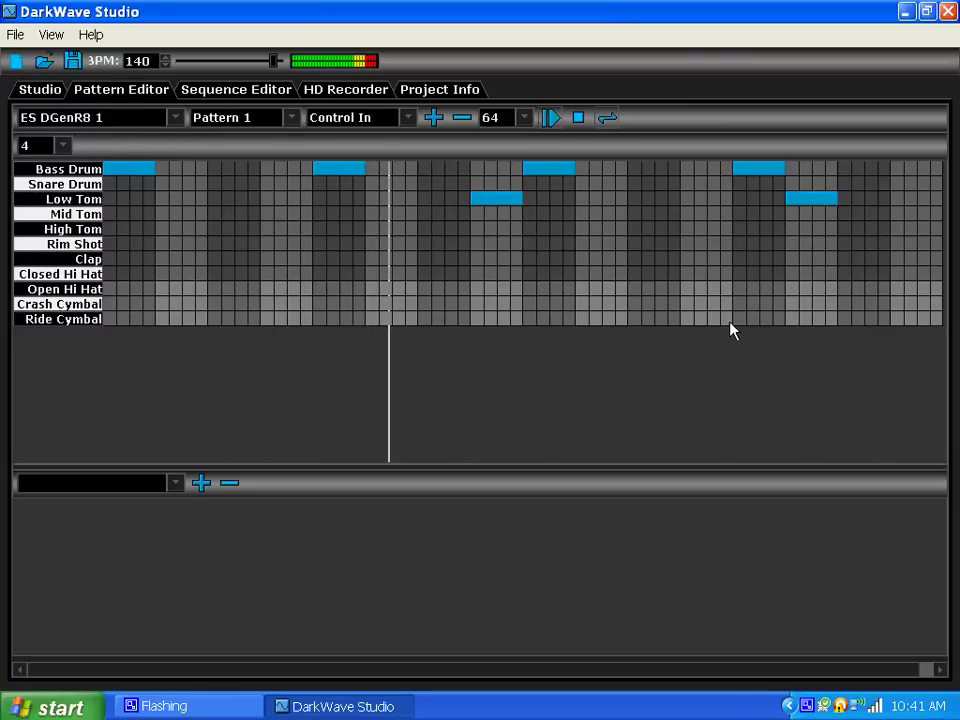
Remove a trial Ride Cymbal note, set the note length to 2, and add Ride Cymbal notes at steps 41 and 47 and a Crash Cymbal at 57.
{"action": "left_click", "coordinate": [690, 319]}
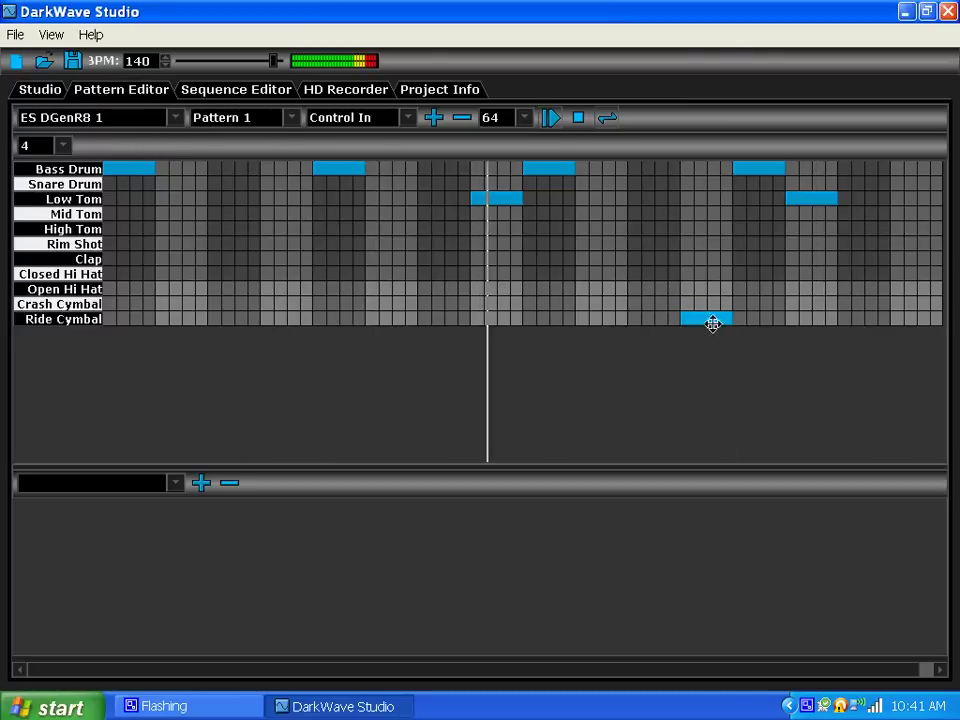
{"action": "left_click", "coordinate": [709, 317]}
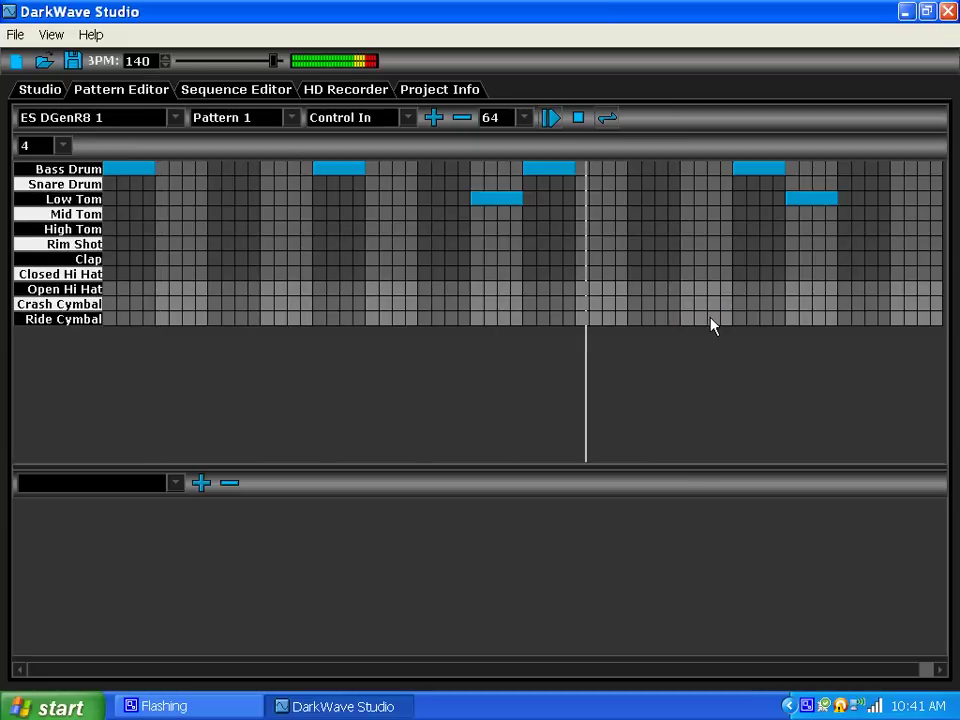
{"action": "left_click", "coordinate": [63, 146]}
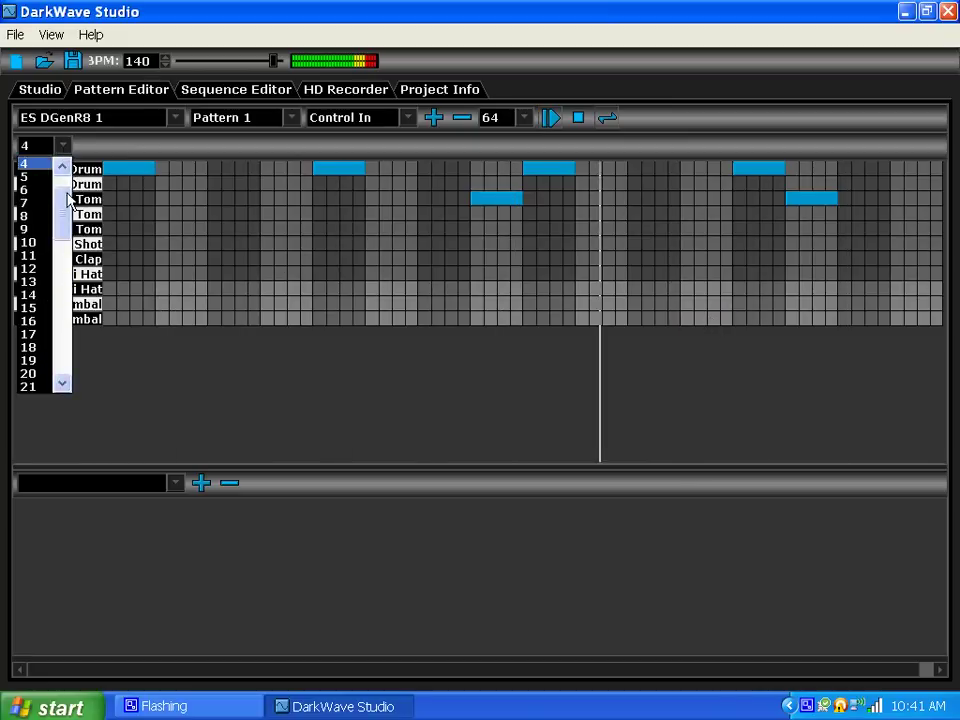
{"action": "scroll", "coordinate": [40, 250], "scroll_direction": "up", "scroll_amount": 1}
{"action": "left_click", "coordinate": [35, 177]}
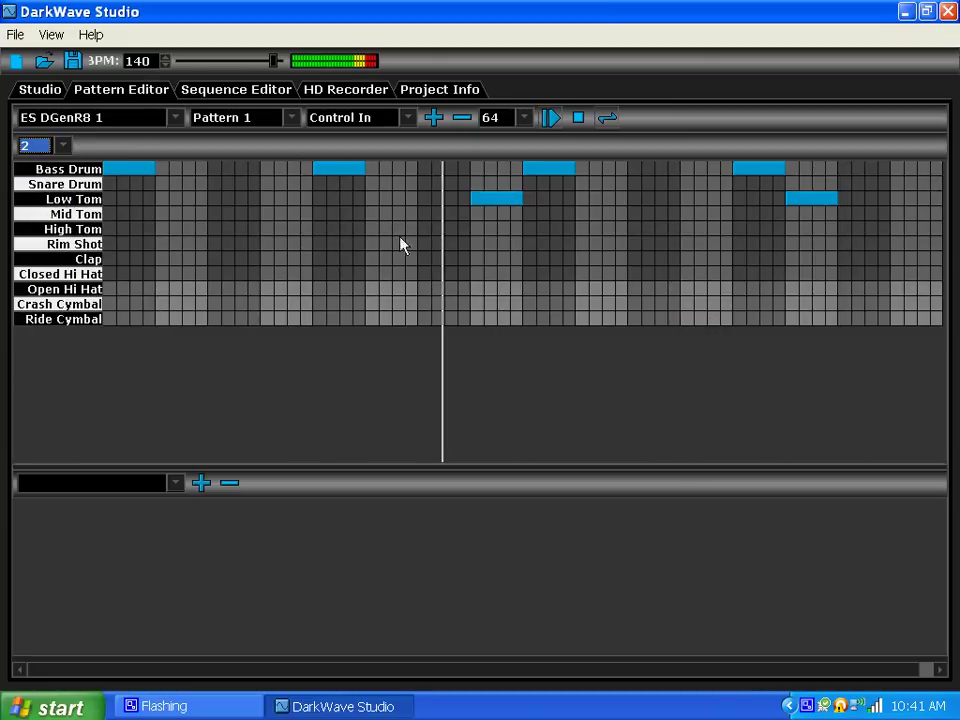
{"action": "left_click", "coordinate": [639, 318]}
{"action": "left_click", "coordinate": [713, 318]}
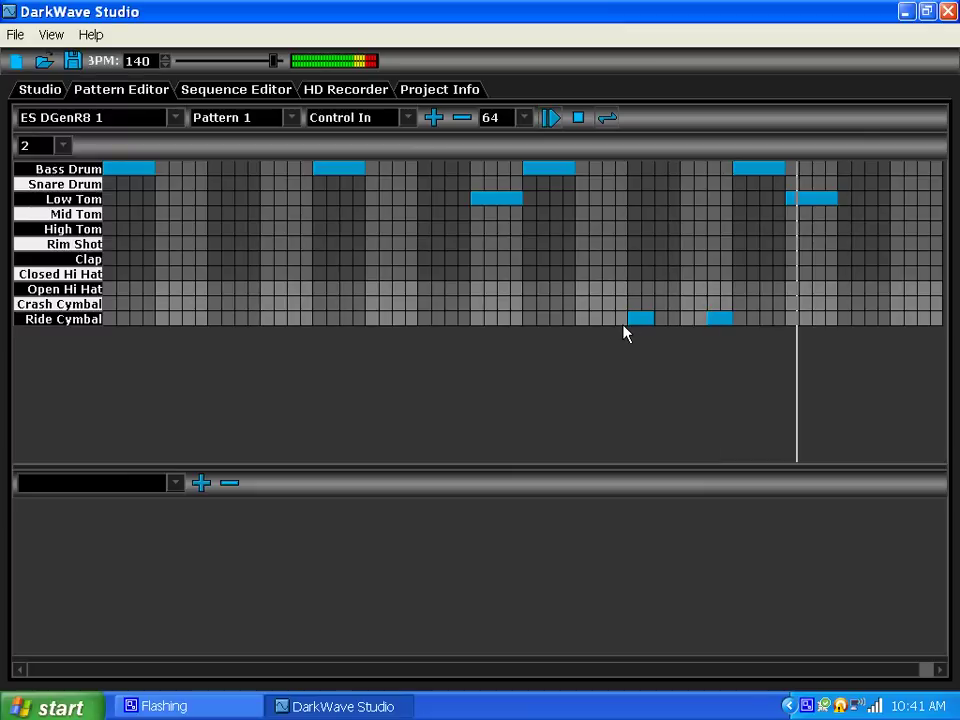
{"action": "left_click", "coordinate": [848, 304]}
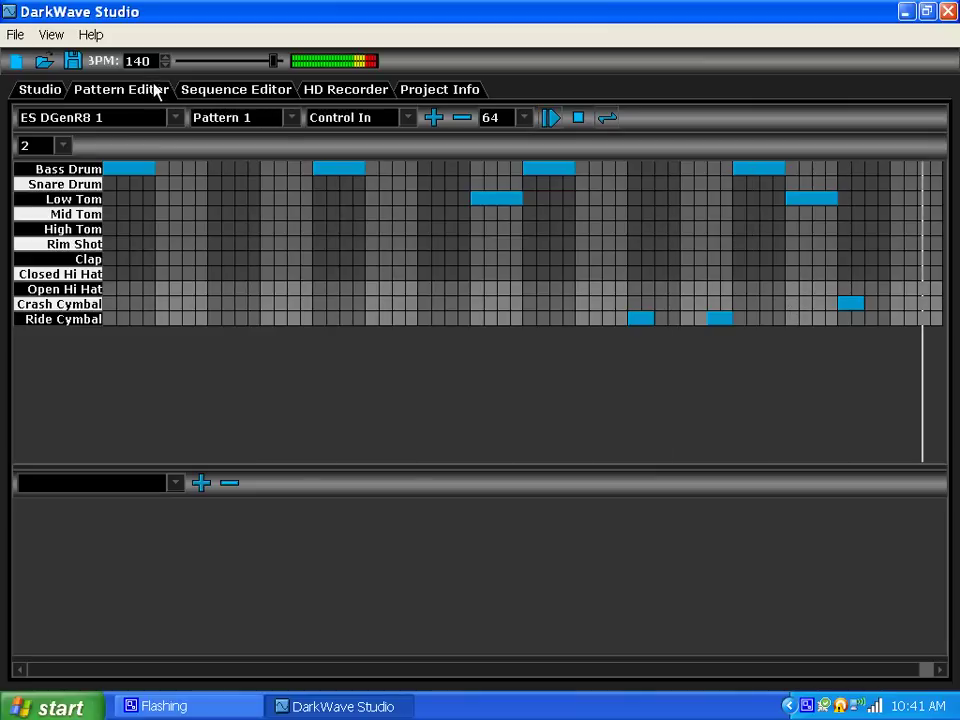
Check the mixer's Track 2 level in the studio during playback, and stop the drum pattern.
{"action": "left_click", "coordinate": [40, 94]}
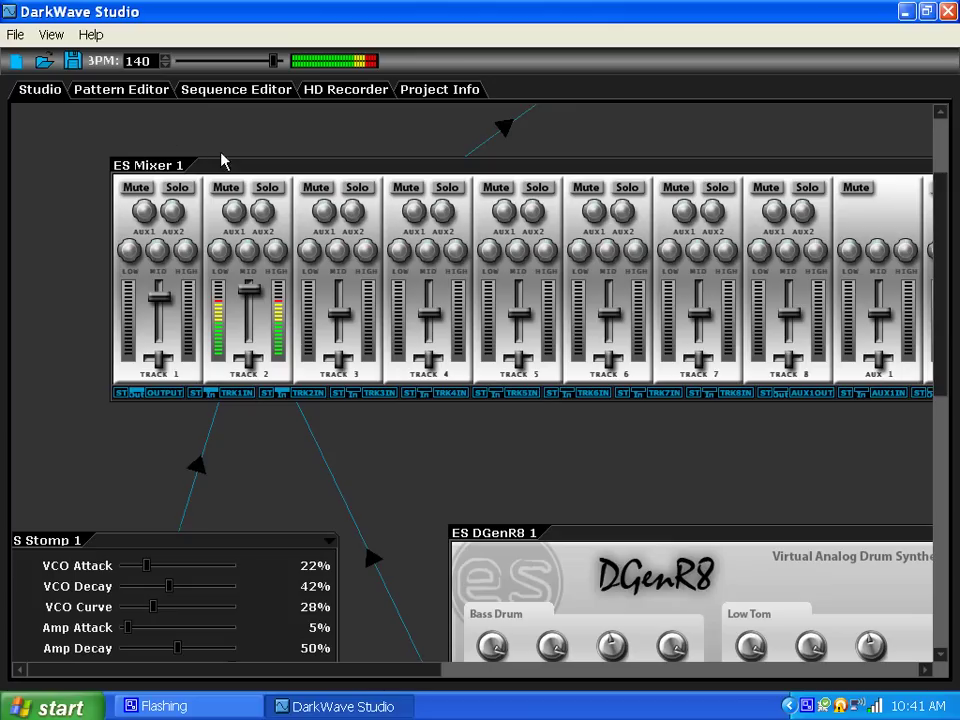
{"action": "left_click", "coordinate": [80, 92]}
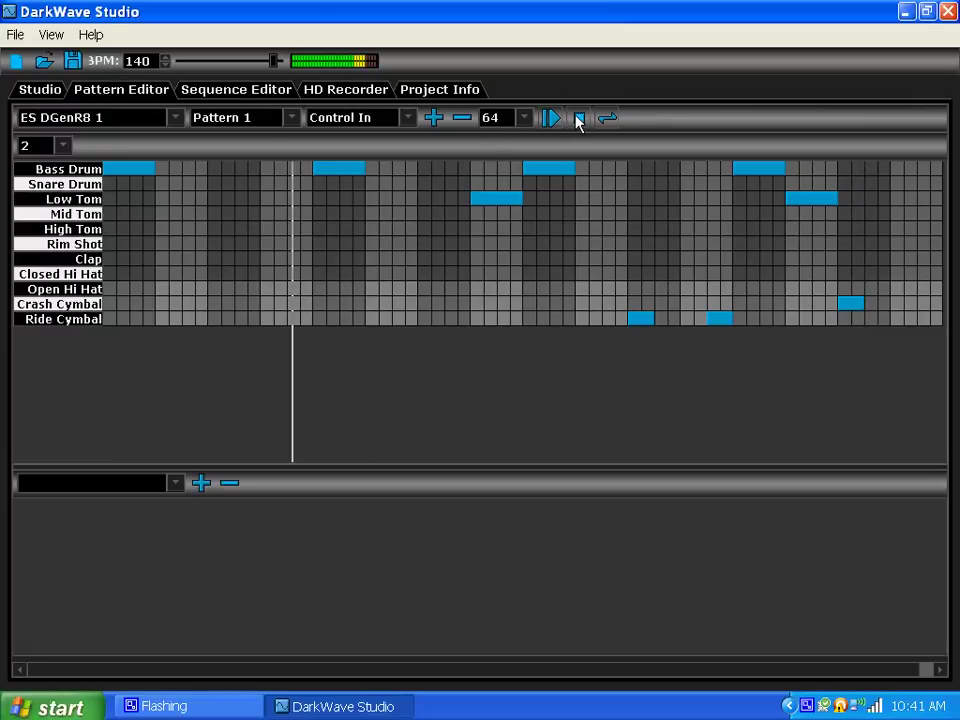
Open the Sequence Editor and examine which patterns are available for the ES Stomp and ES DGenR8 tracks.
{"action": "left_click", "coordinate": [228, 93]}
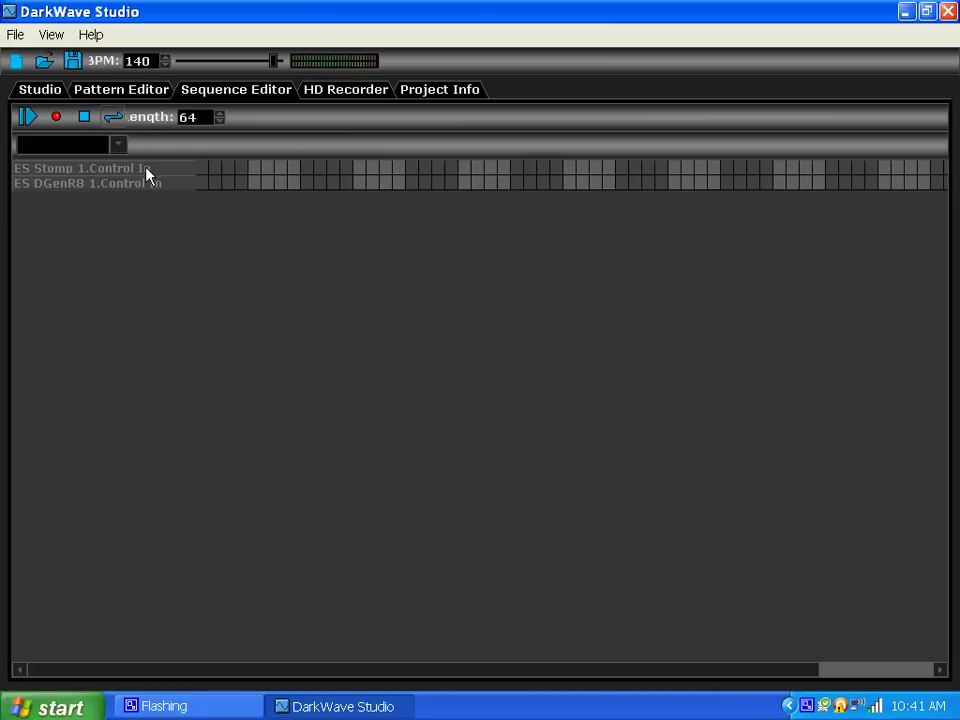
{"action": "left_click", "coordinate": [75, 170]}
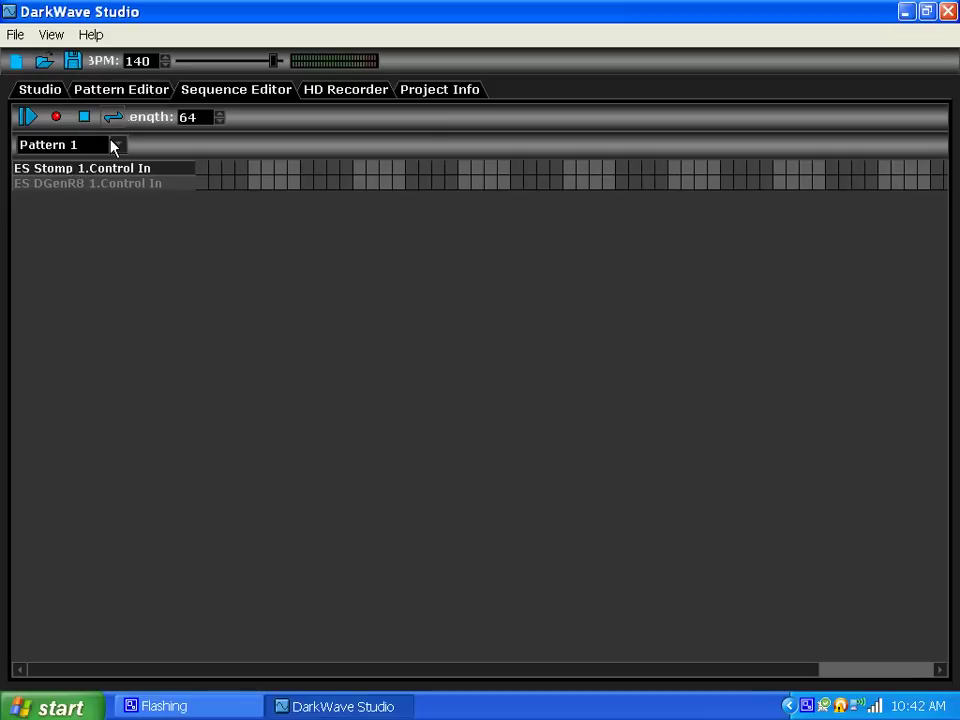
{"action": "left_click", "coordinate": [114, 145]}
{"action": "left_click", "coordinate": [121, 145]}
{"action": "left_click", "coordinate": [136, 184]}
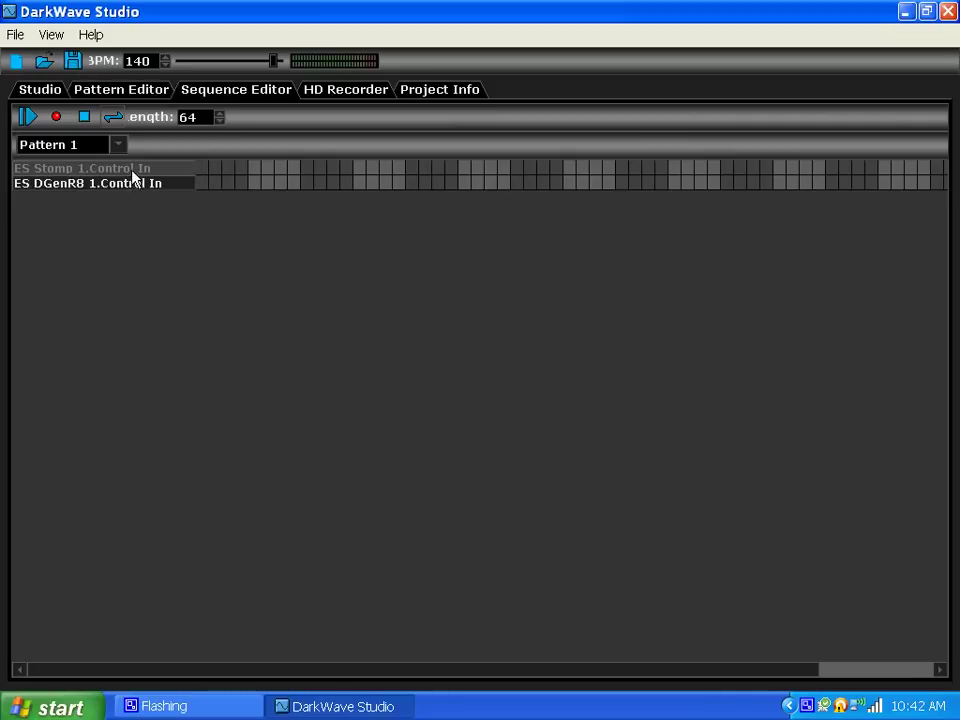
{"action": "left_click", "coordinate": [131, 170]}
{"action": "left_click", "coordinate": [135, 185]}
Place Pattern 1 three times back to back on the ES Stomp 1 track from the start of the sequence.
{"action": "left_click", "coordinate": [121, 170]}
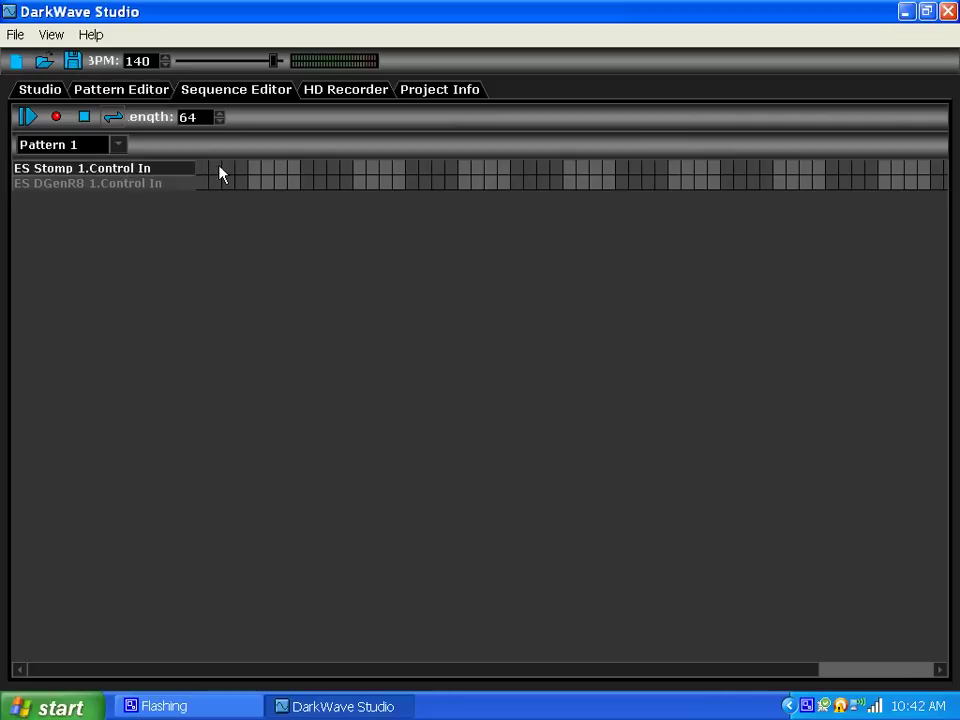
{"action": "left_click", "coordinate": [199, 172]}
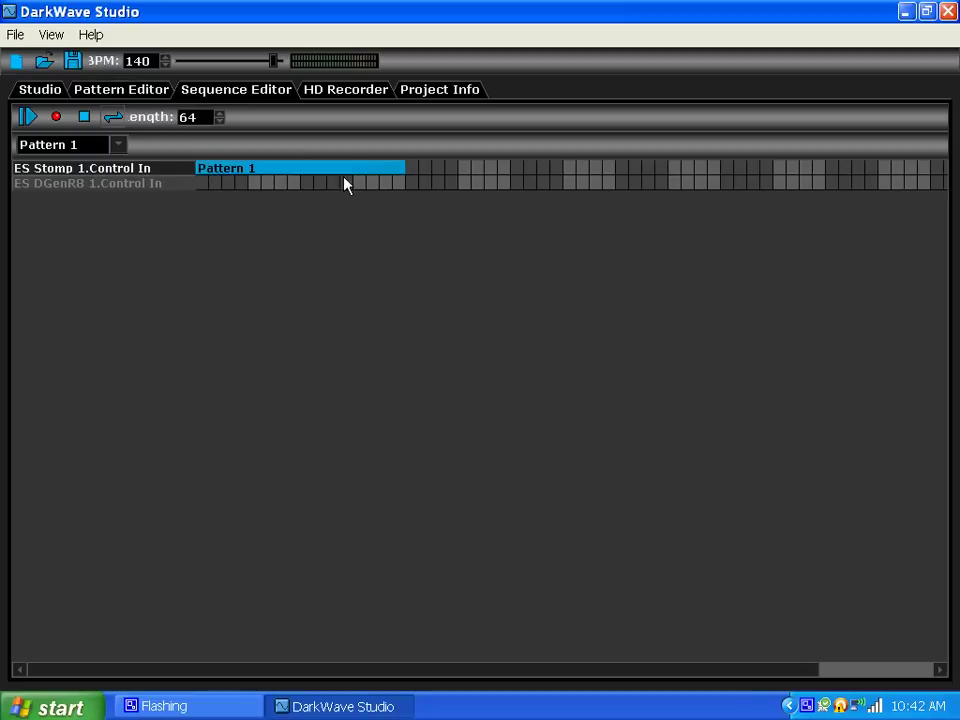
{"action": "left_click", "coordinate": [421, 175]}
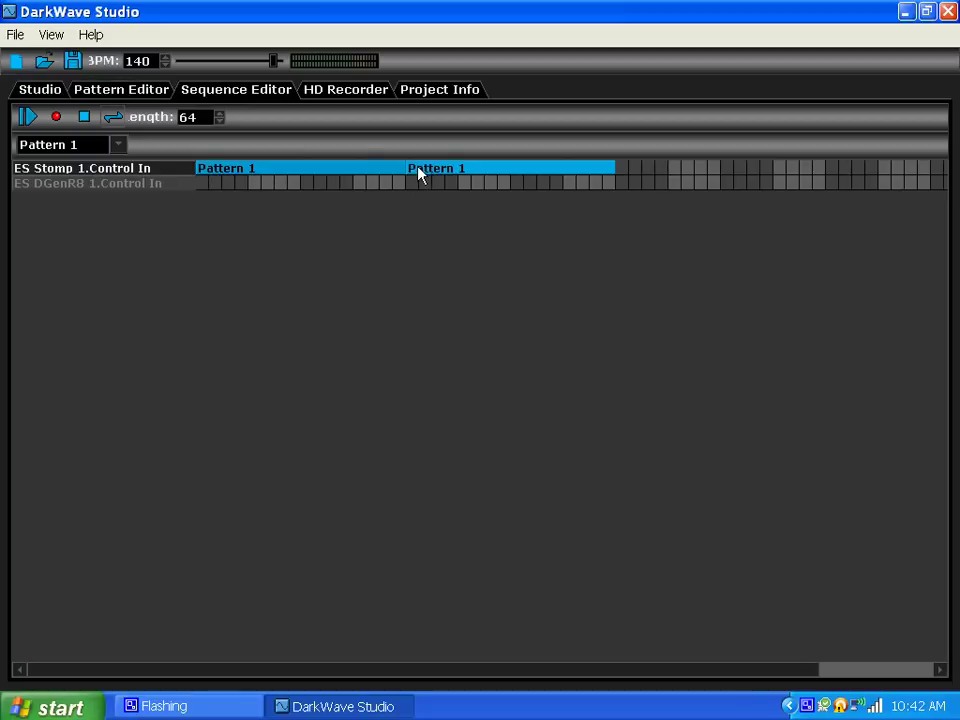
{"action": "left_click", "coordinate": [621, 177]}
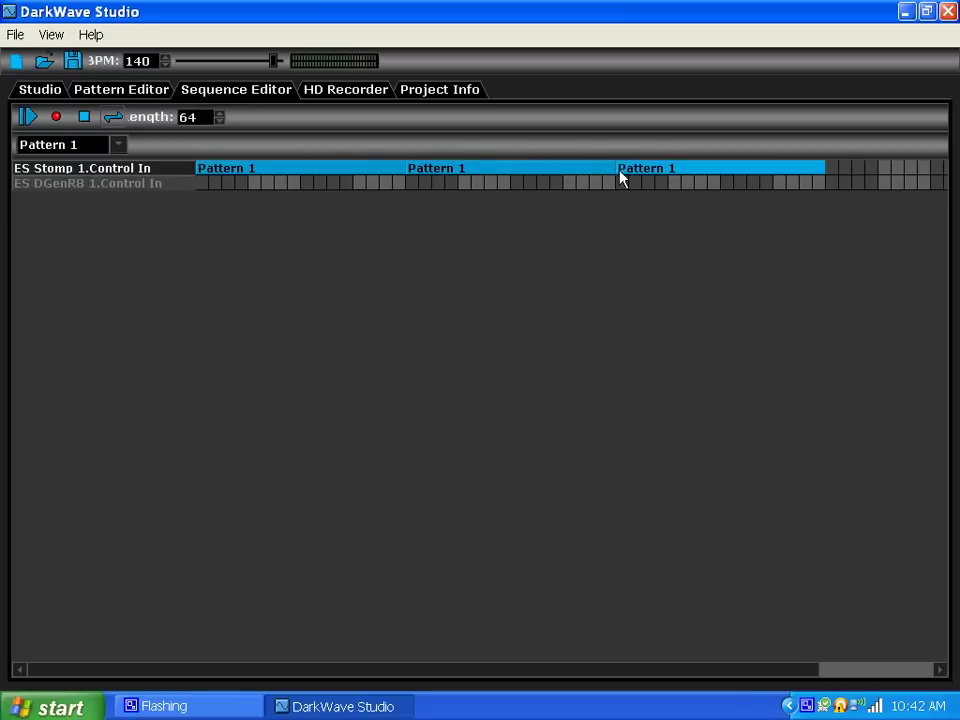
Place Pattern 1 three times back to back on the ES DGenR8 1 track, aligned with the ES Stomp blocks.
{"action": "left_click", "coordinate": [167, 186]}
{"action": "left_click", "coordinate": [208, 185]}
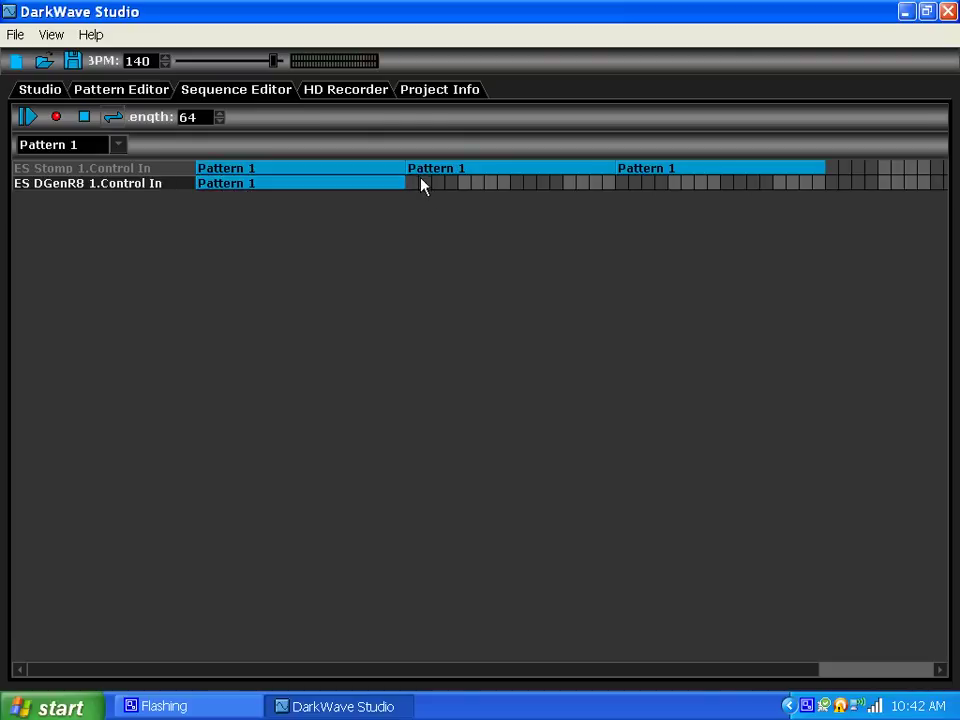
{"action": "left_click", "coordinate": [421, 185]}
{"action": "left_click", "coordinate": [621, 184]}
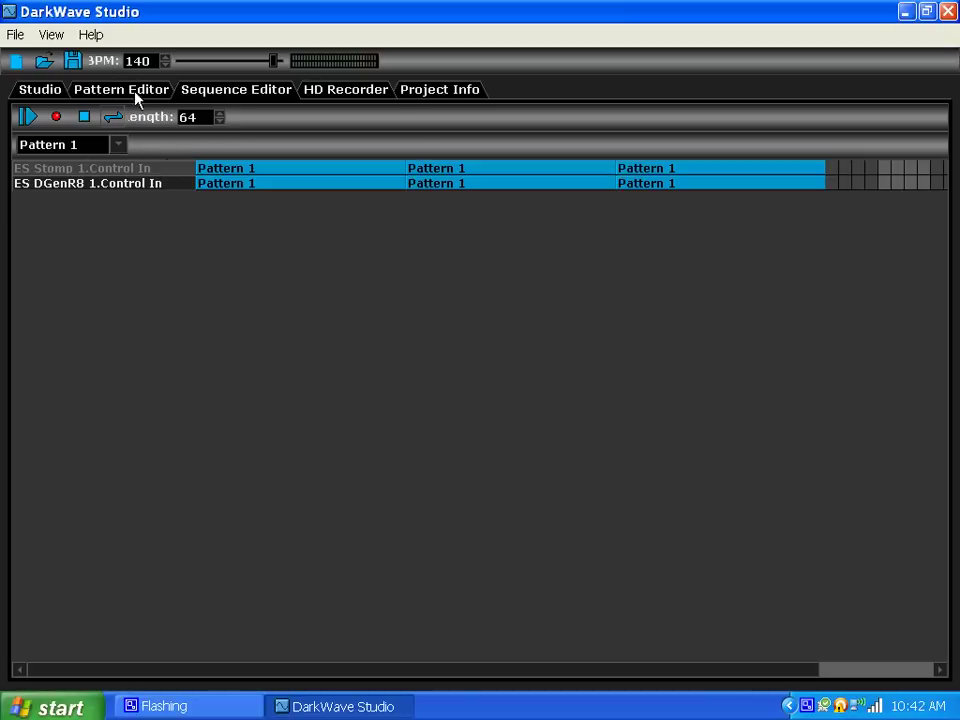
Review the mixer's routing to the Master in the studio, and start playback of the arranged sequence.
{"action": "left_click", "coordinate": [46, 92]}
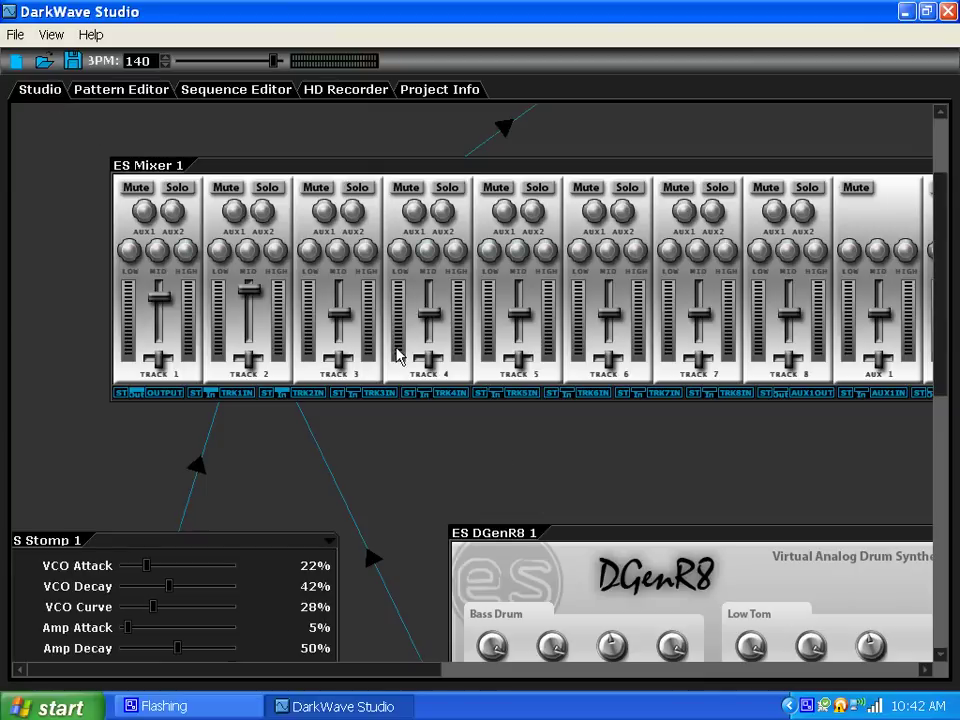
{"action": "left_click_drag", "start_coordinate": [940, 378], "coordinate": [932, 343]}
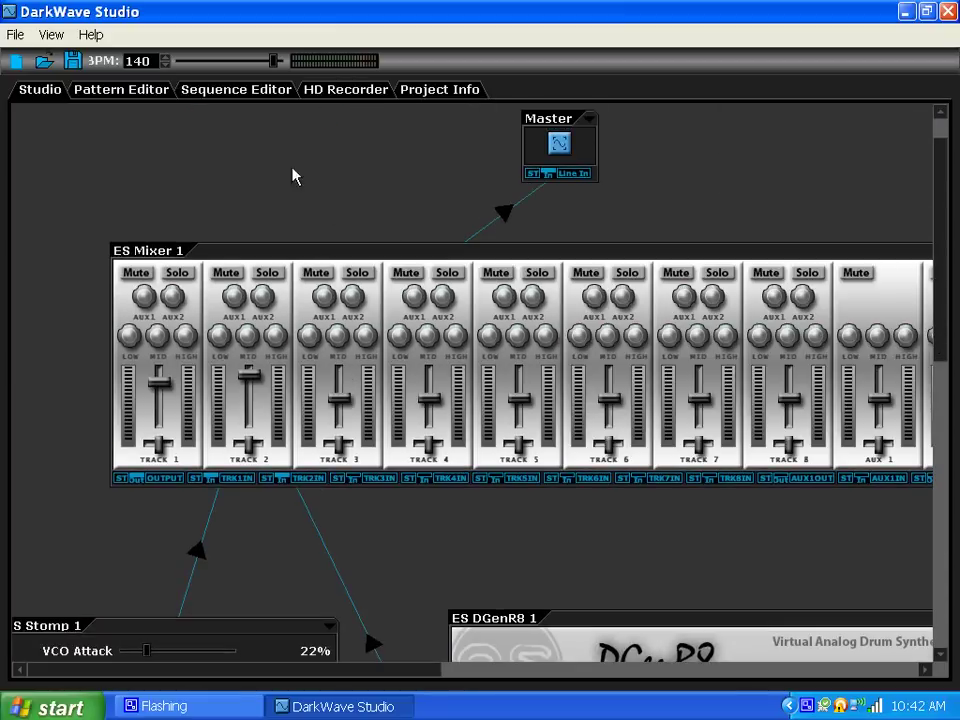
{"action": "left_click", "coordinate": [278, 91]}
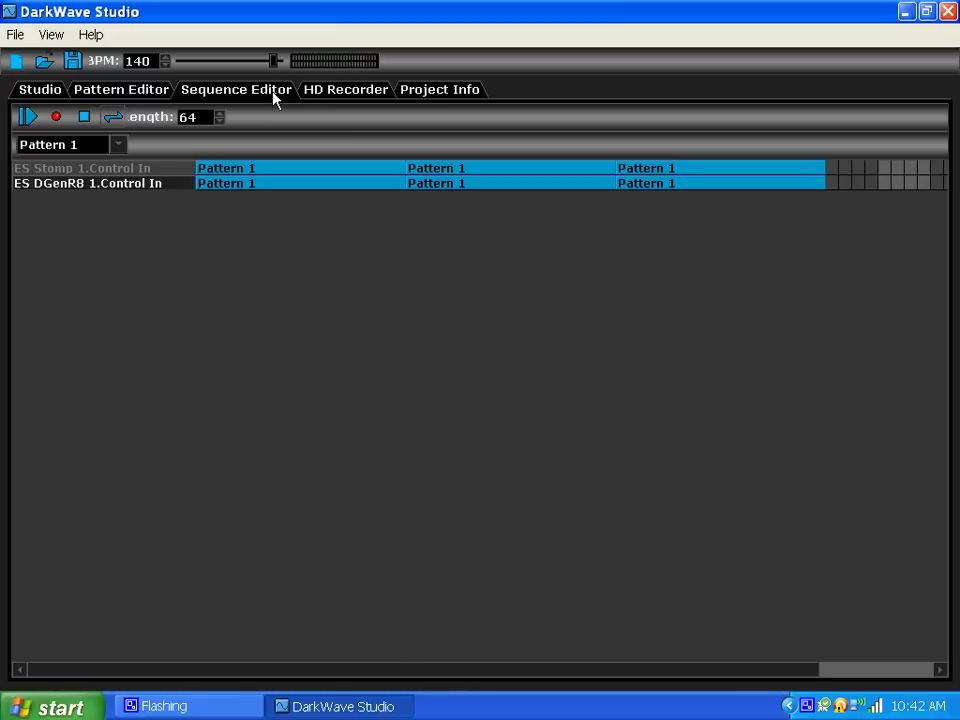
{"action": "left_click", "coordinate": [27, 117]}
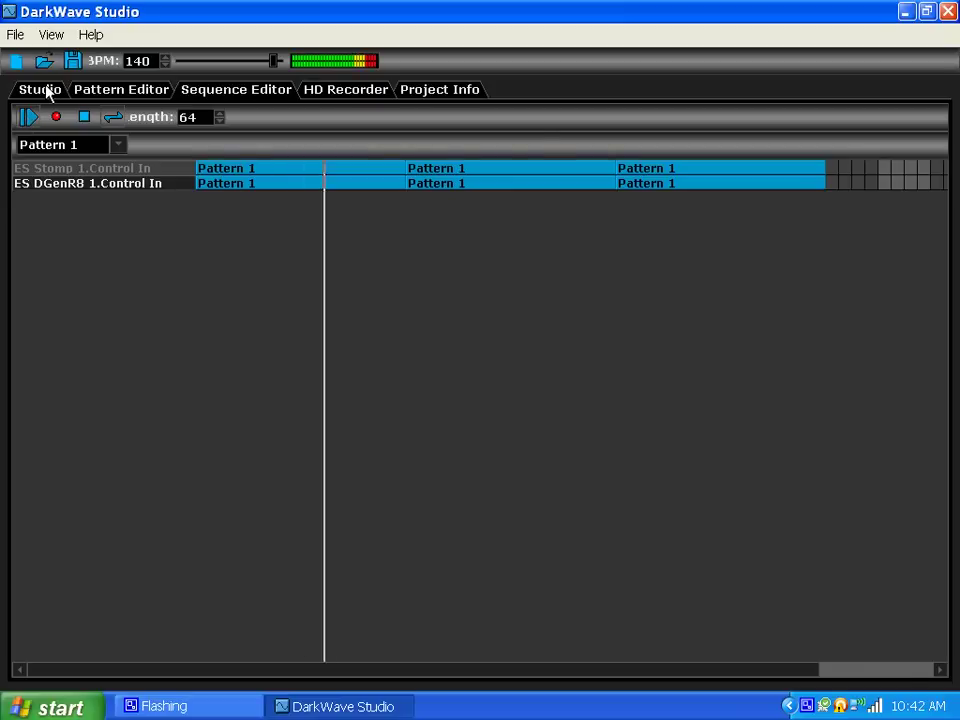
During playback, lower the mixer's Track 1 fader to about mid-travel, and lower and raise the Track 2 fader to compare levels.
{"action": "left_click", "coordinate": [45, 91]}
{"action": "scroll", "coordinate": [940, 366], "scroll_direction": "down", "scroll_amount": 2}
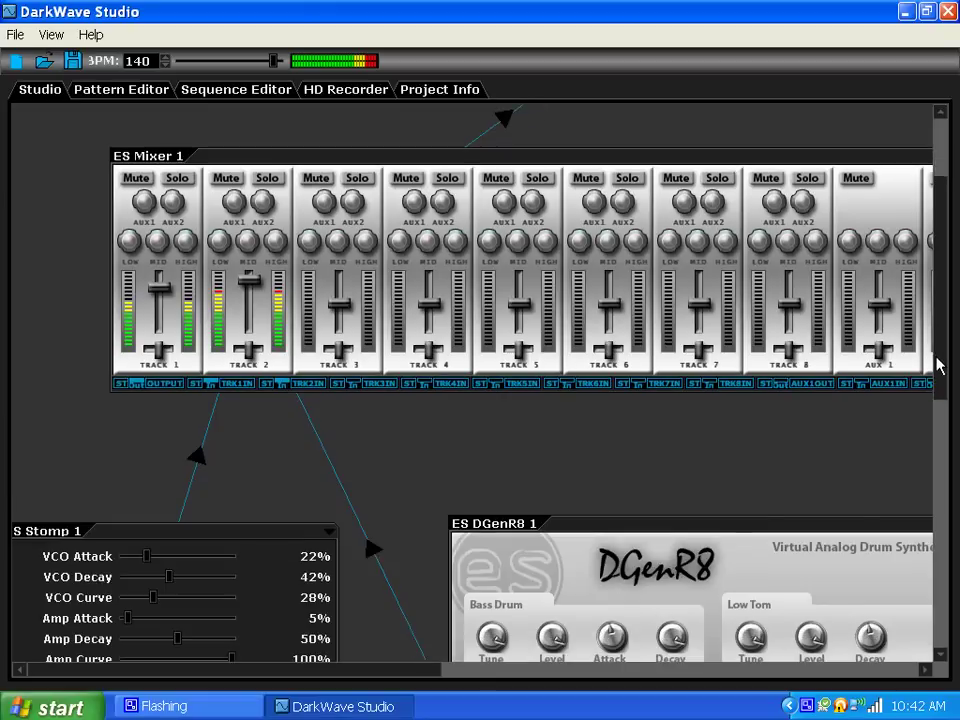
{"action": "left_click_drag", "start_coordinate": [251, 279], "coordinate": [251, 306]}
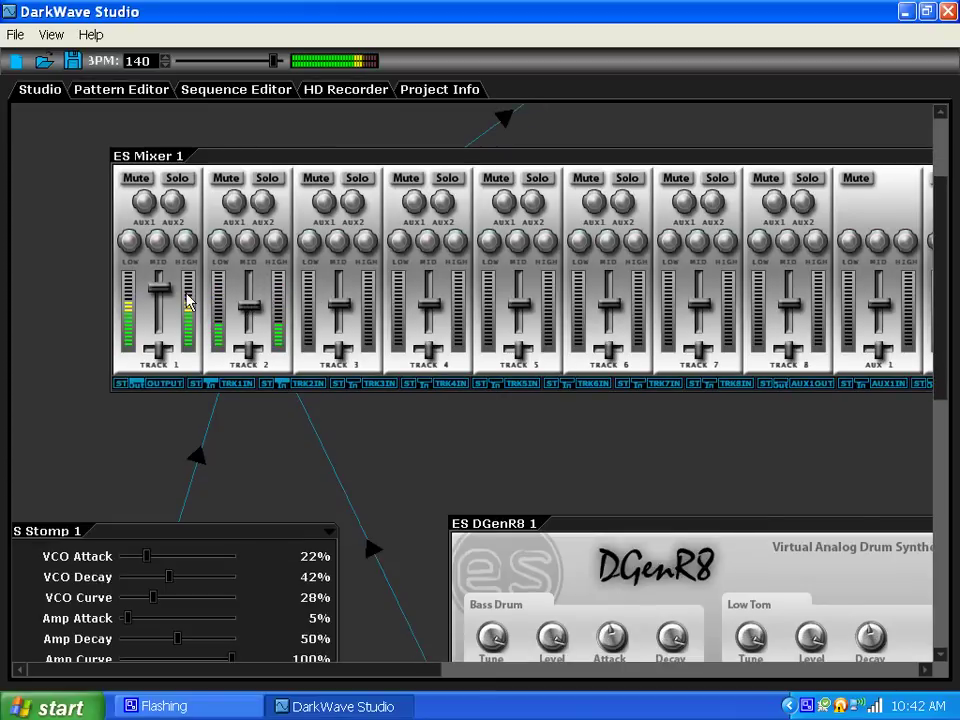
{"action": "mouse_move", "coordinate": [165, 289]}
{"action": "left_mouse_down"}
{"action": "mouse_move", "coordinate": [161, 274]}
{"action": "mouse_move", "coordinate": [159, 291]}
{"action": "left_mouse_up"}
{"action": "left_click_drag", "start_coordinate": [248, 307], "coordinate": [249, 283]}
Mute and unmute mixer Track 1, toggle Solo on and off for Track 2, and mute Track 2.
{"action": "left_click", "coordinate": [138, 181]}
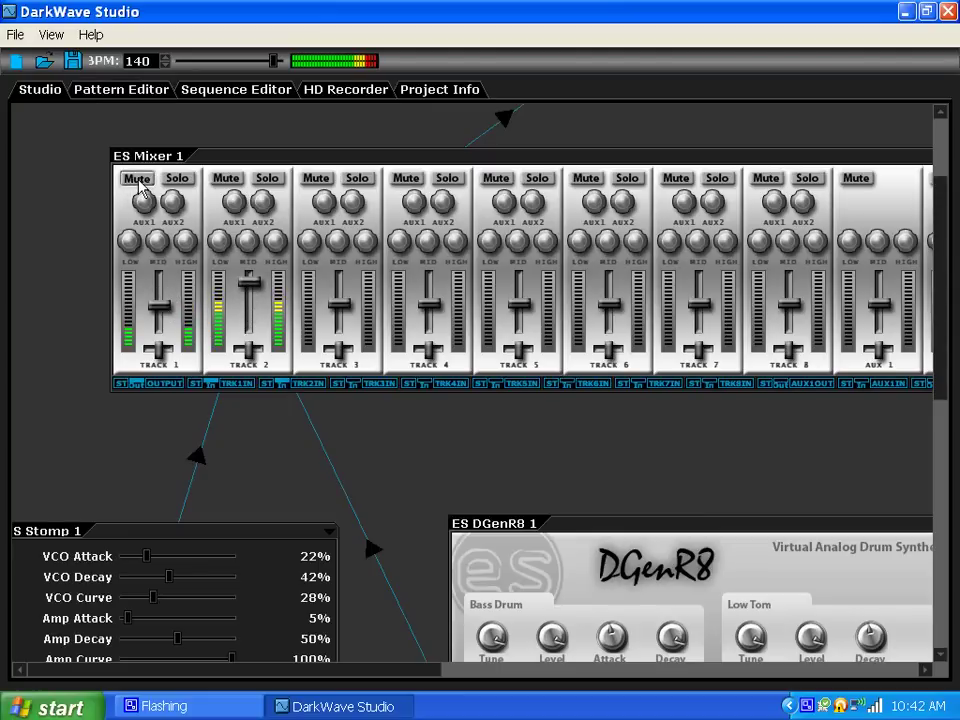
{"action": "left_click", "coordinate": [138, 182]}
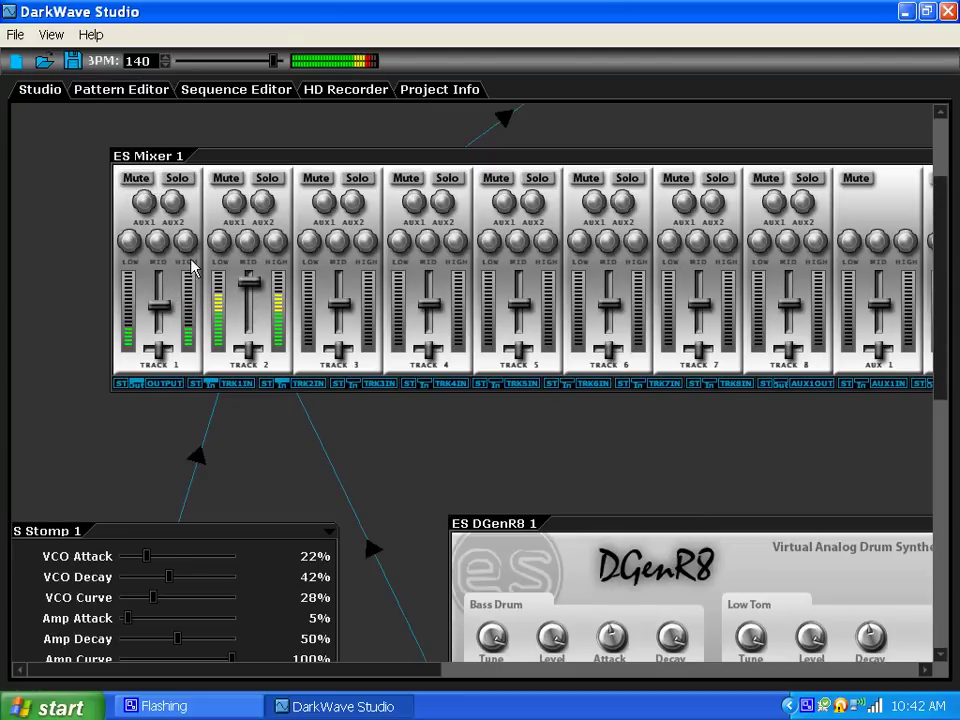
{"action": "left_click", "coordinate": [268, 180]}
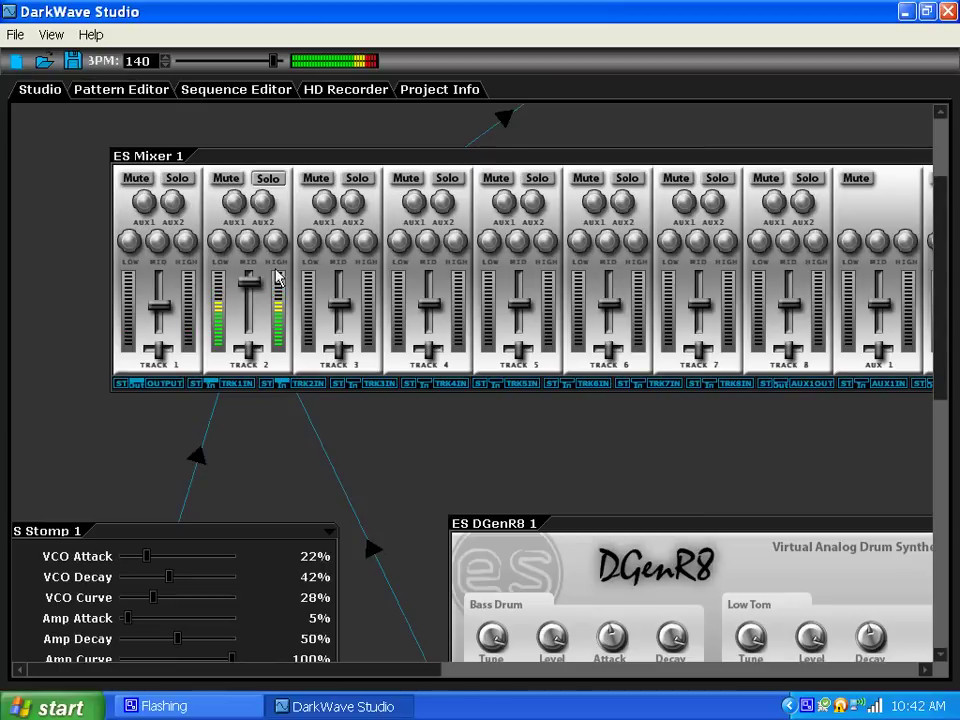
{"action": "left_click", "coordinate": [268, 180]}
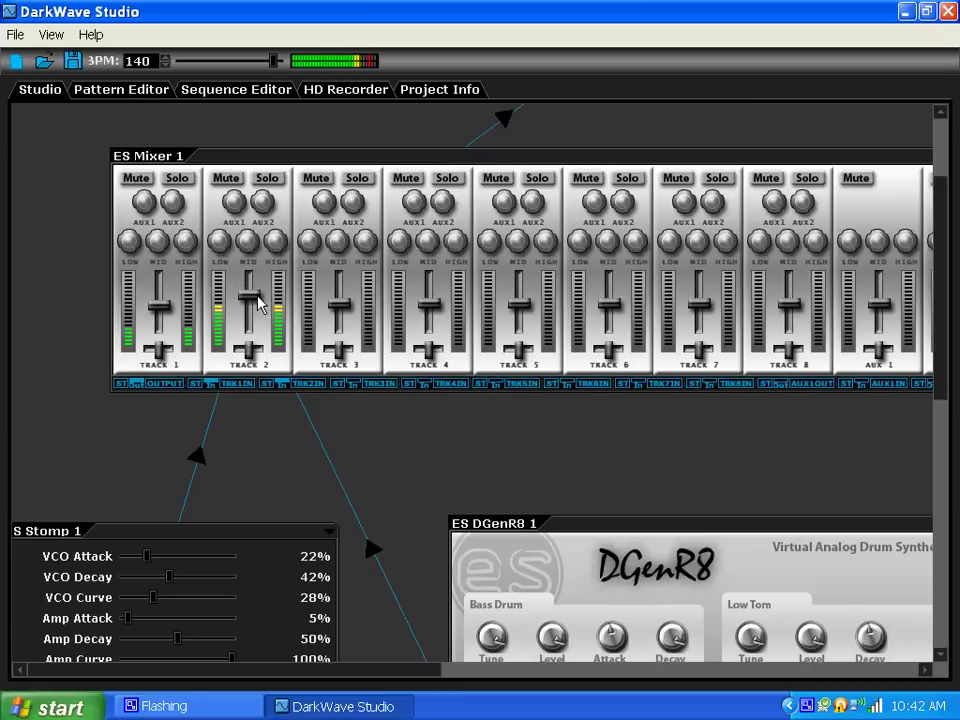
{"action": "left_click", "coordinate": [226, 178]}
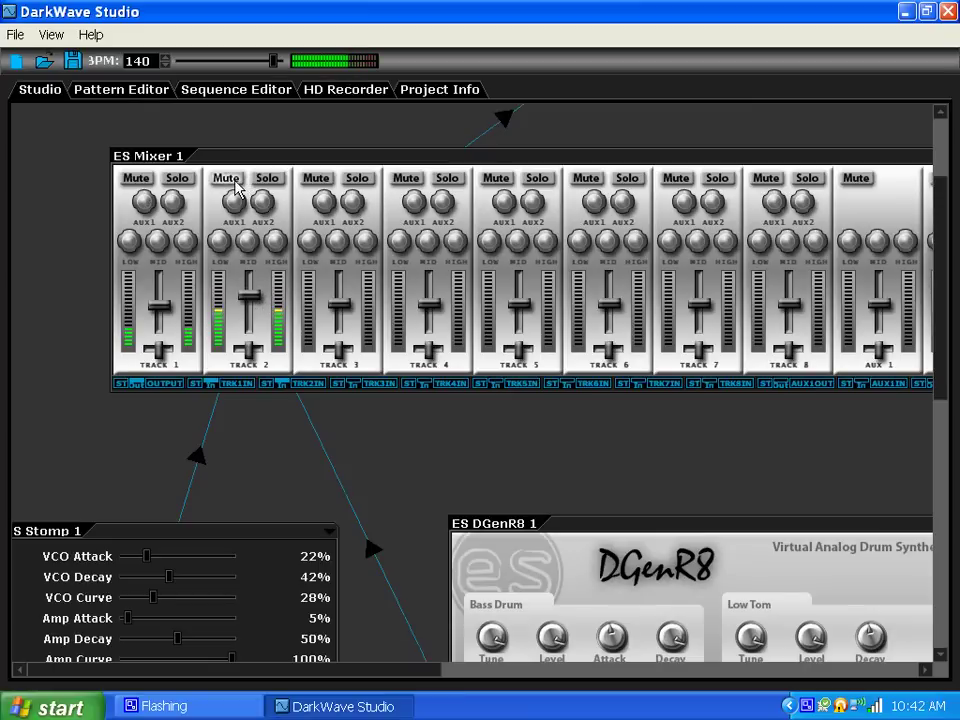
Move the Master module slightly up and to the left above the mixer, and check the HD Recorder page.
{"action": "left_click_drag", "start_coordinate": [940, 388], "coordinate": [938, 322]}
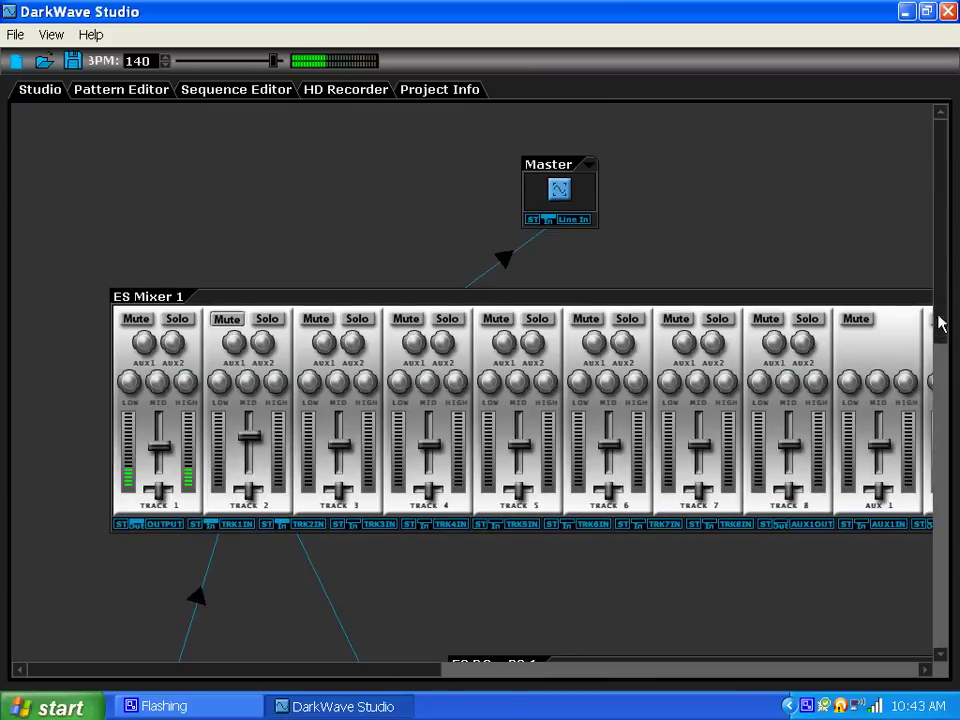
{"action": "left_click_drag", "start_coordinate": [538, 166], "coordinate": [493, 142]}
{"action": "left_click", "coordinate": [330, 90]}
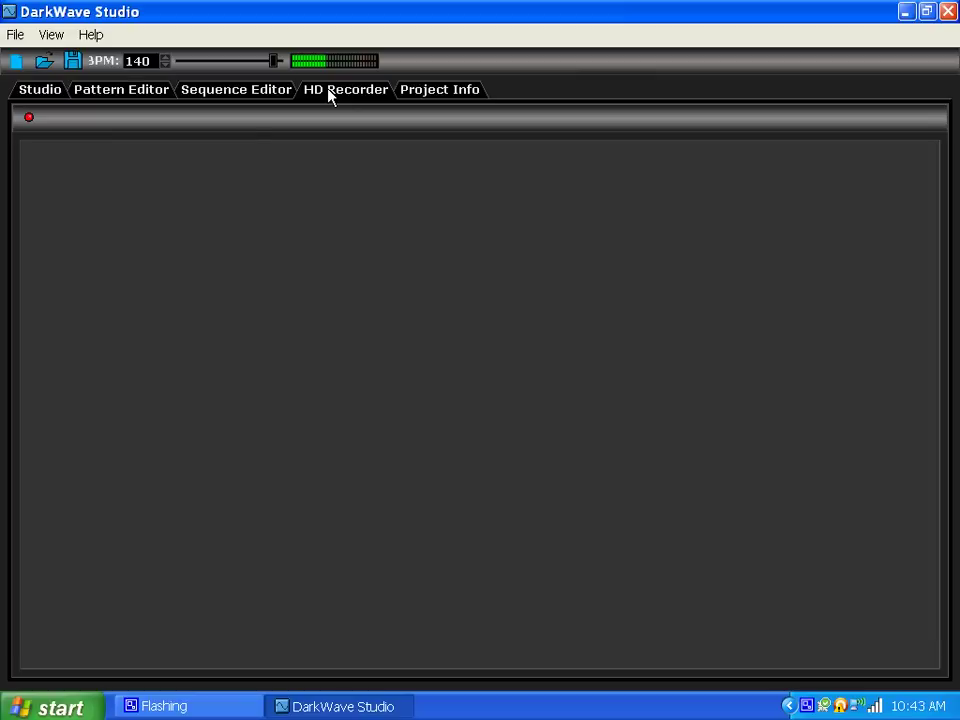
Add an ES HD Recorder Track (Mono) to the studio and place it above the mixer, clear of the Master module.
{"action": "left_click", "coordinate": [54, 89]}
{"action": "right_click", "coordinate": [265, 180]}
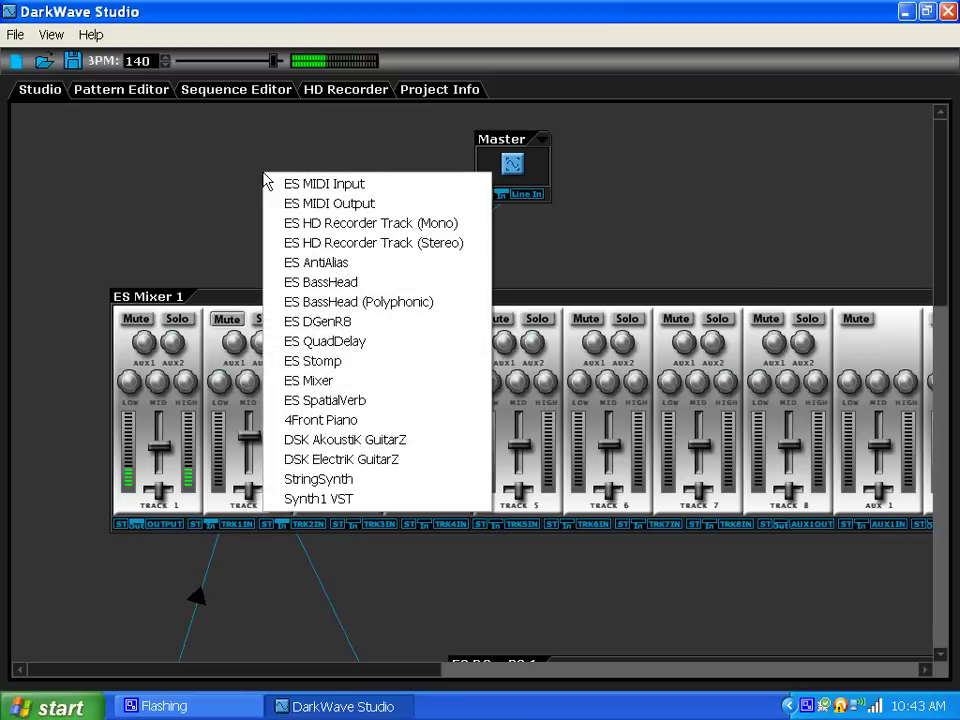
{"action": "left_click", "coordinate": [293, 233]}
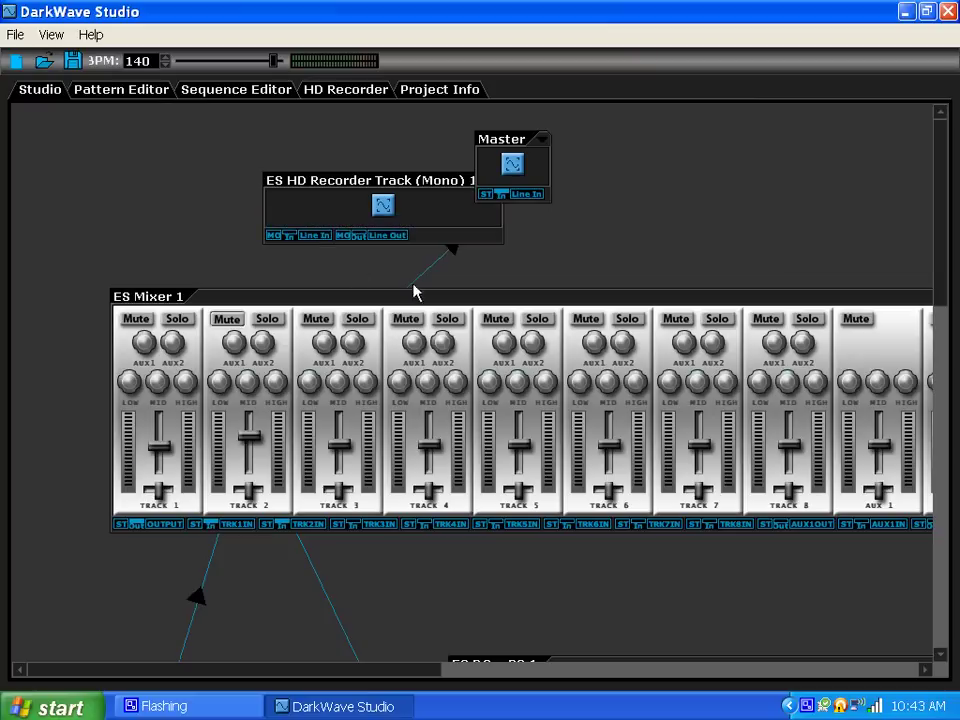
{"action": "left_click_drag", "start_coordinate": [315, 189], "coordinate": [157, 196]}
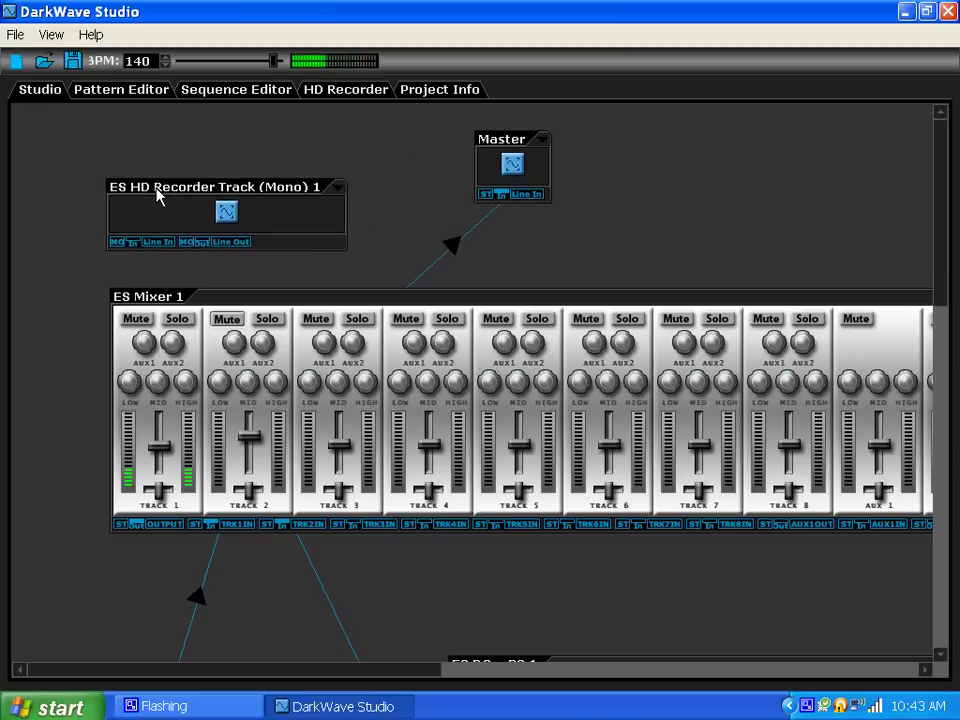
Lower the volume of the connection between ES Mixer 1 and the Master.
{"action": "right_click", "coordinate": [453, 250]}
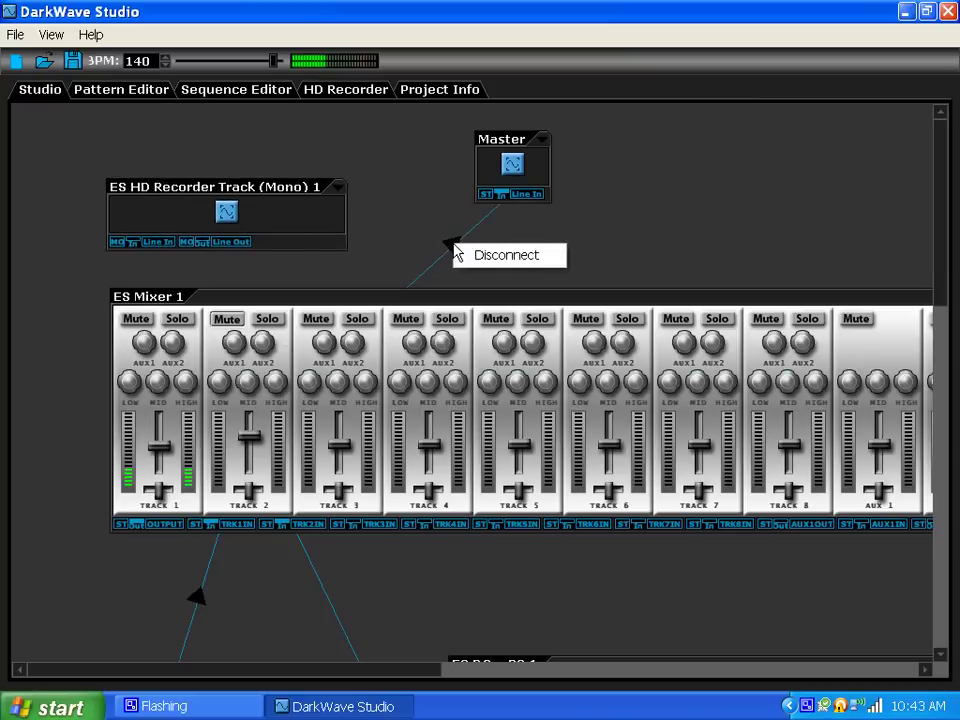
{"action": "left_click", "coordinate": [420, 228]}
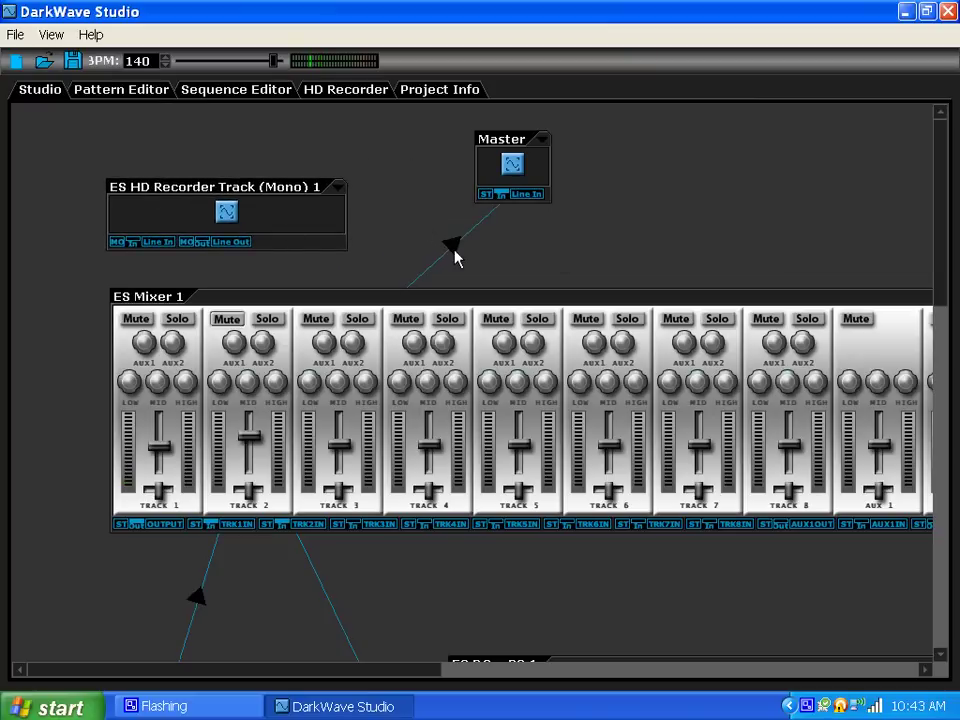
{"action": "left_click", "coordinate": [451, 250]}
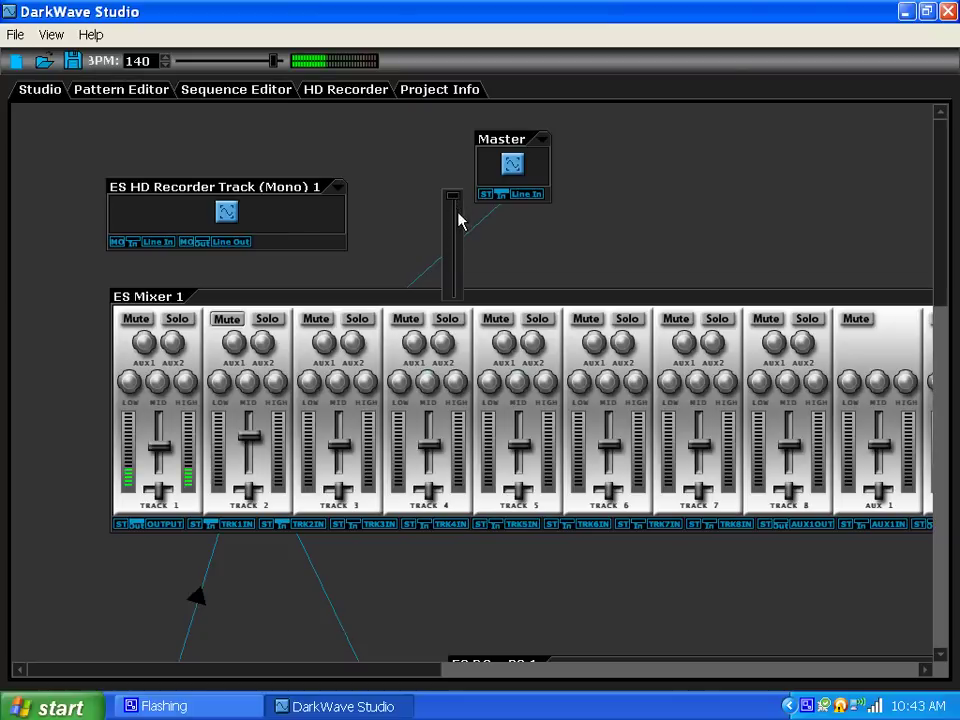
{"action": "left_click_drag", "start_coordinate": [455, 197], "coordinate": [455, 226]}
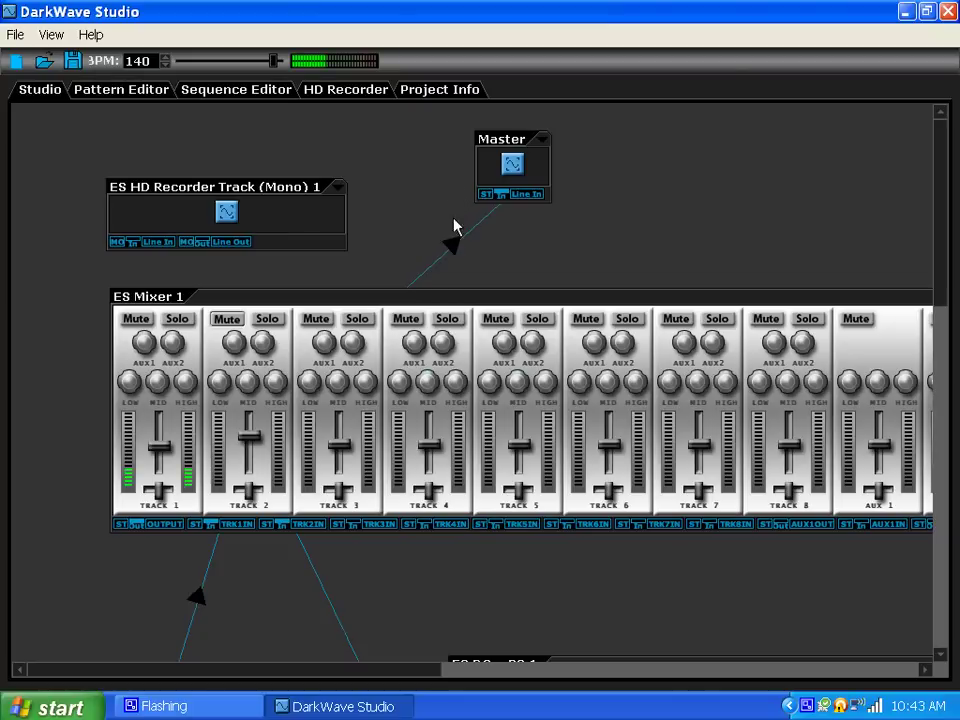
Disconnect ES Mixer 1 from the Master and route it through the mono HD recorder track's Line In and Line Out to the Master.
{"action": "right_click", "coordinate": [455, 250]}
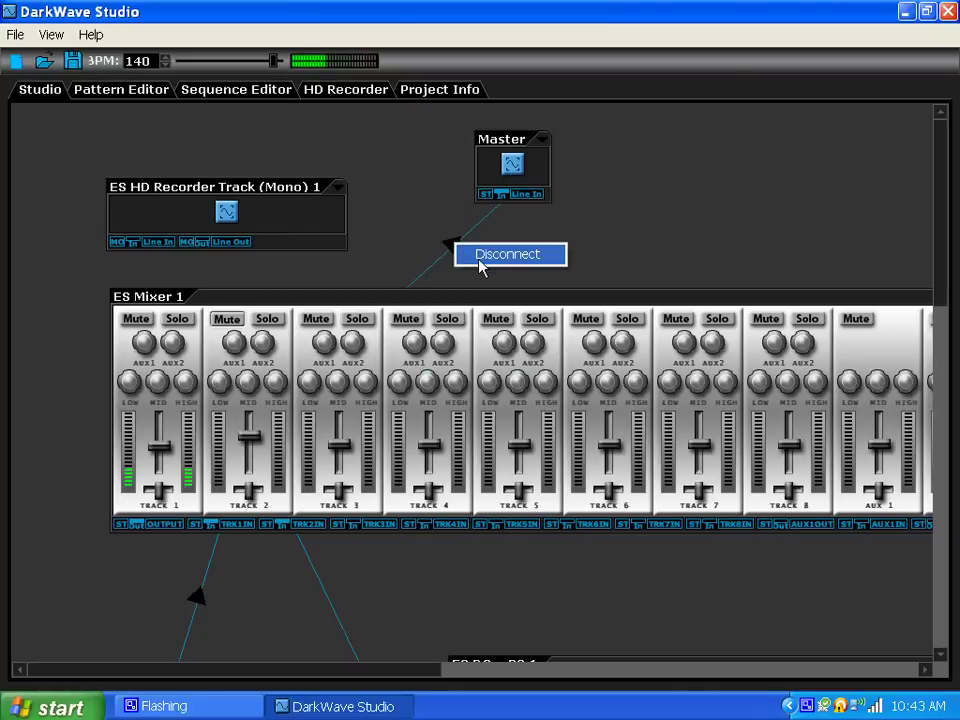
{"action": "left_click", "coordinate": [490, 256]}
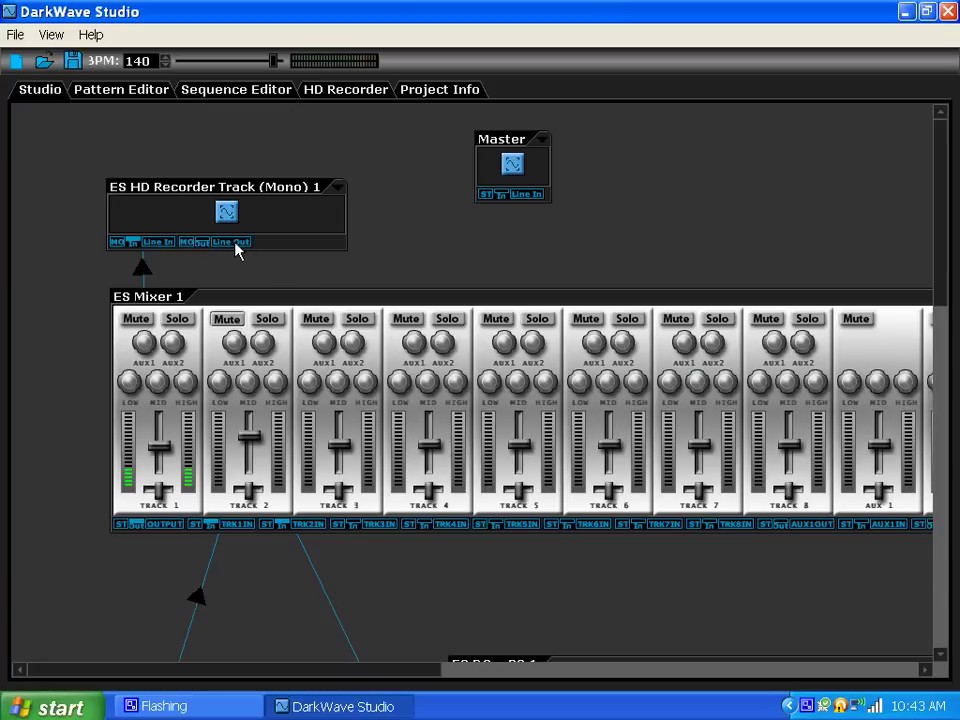
{"action": "left_click_drag", "start_coordinate": [236, 243], "coordinate": [527, 194]}
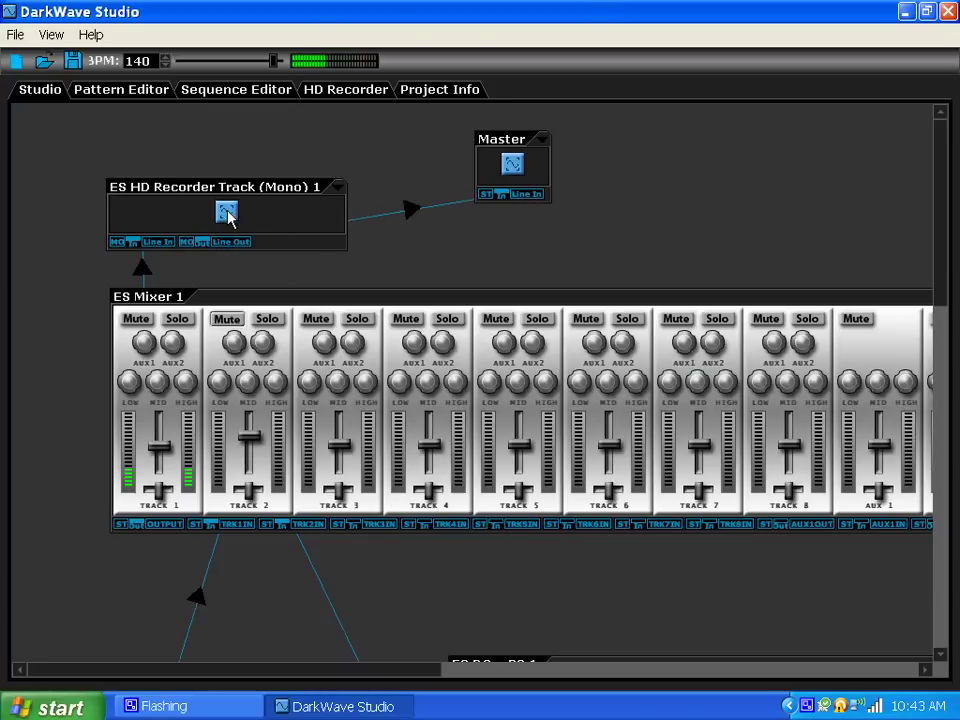
Examine the file types offered for saving the mono track in the HD Recorder, and close the dialog without saving.
{"action": "left_click", "coordinate": [343, 91]}
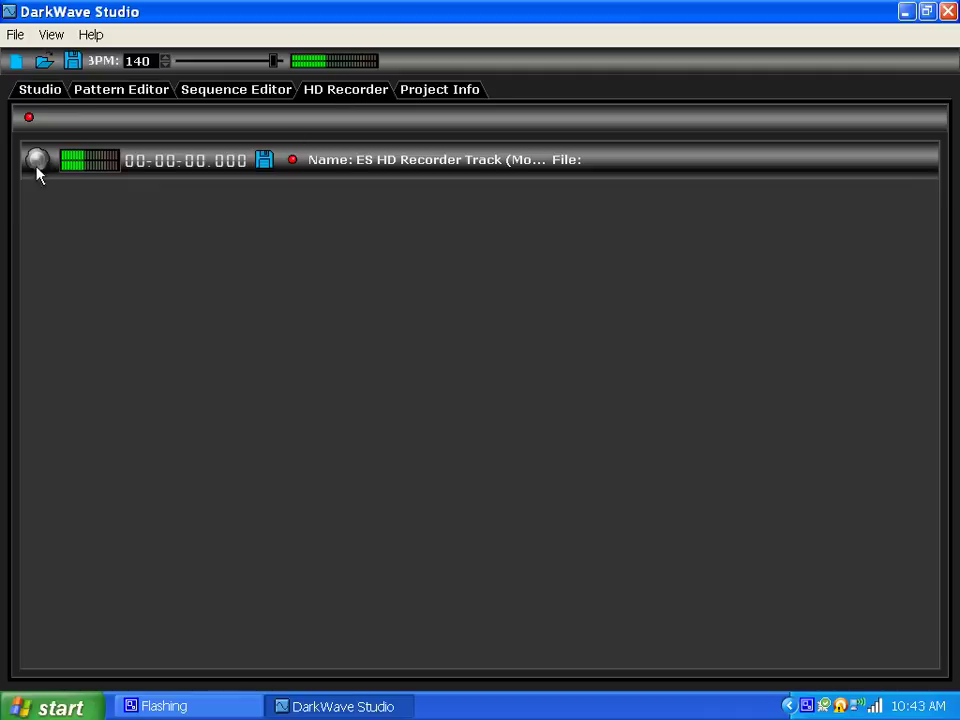
{"action": "left_click", "coordinate": [261, 161]}
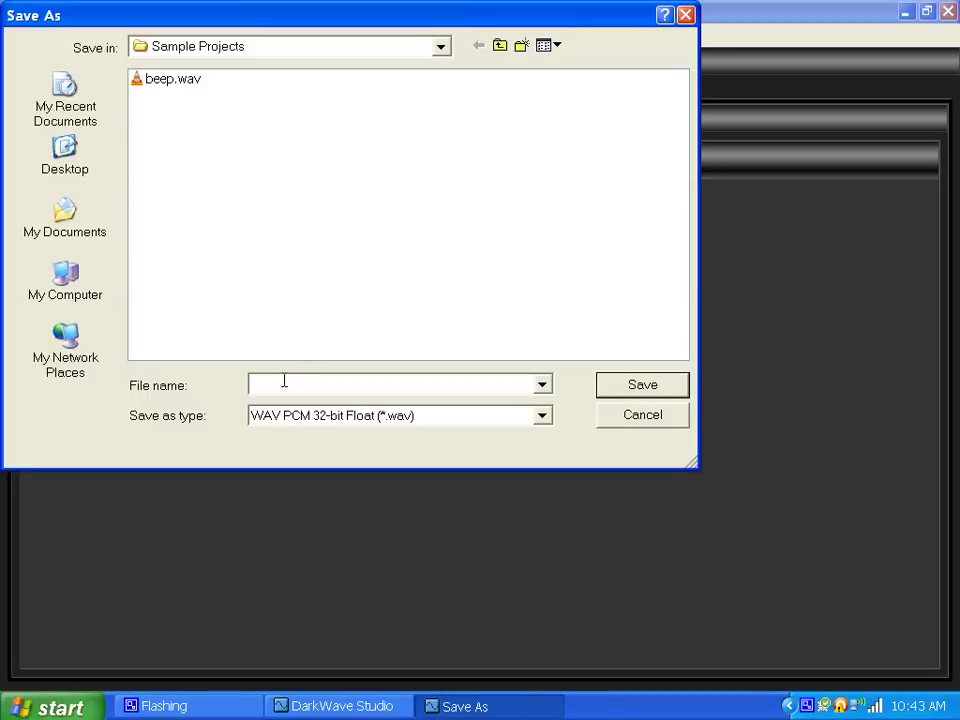
{"action": "left_click", "coordinate": [542, 416]}
{"action": "left_click", "coordinate": [542, 416]}
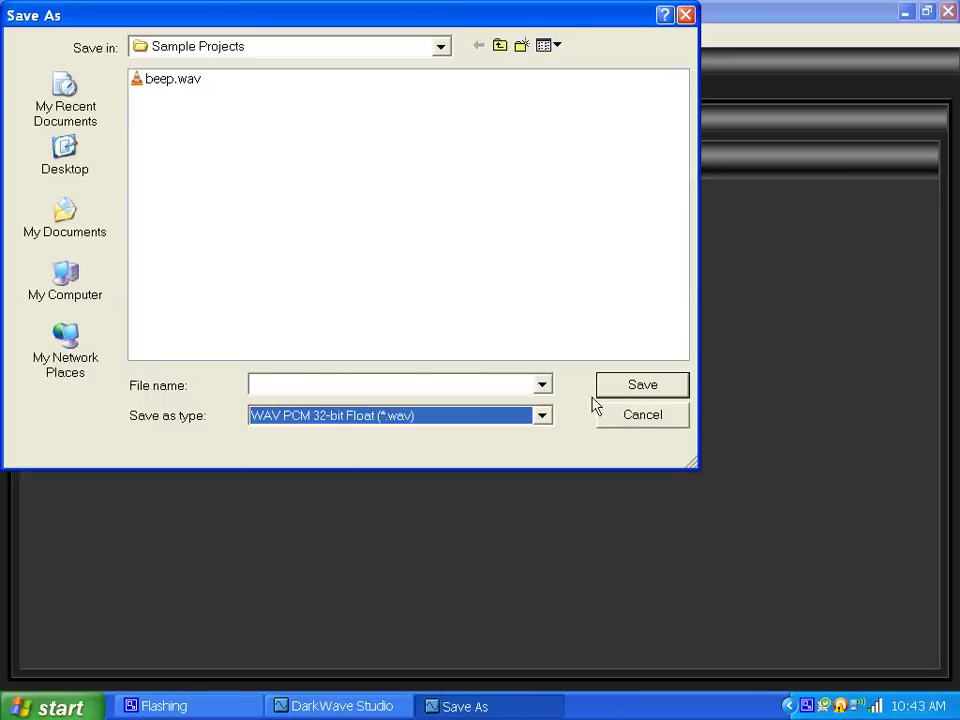
{"action": "left_click", "coordinate": [604, 414]}
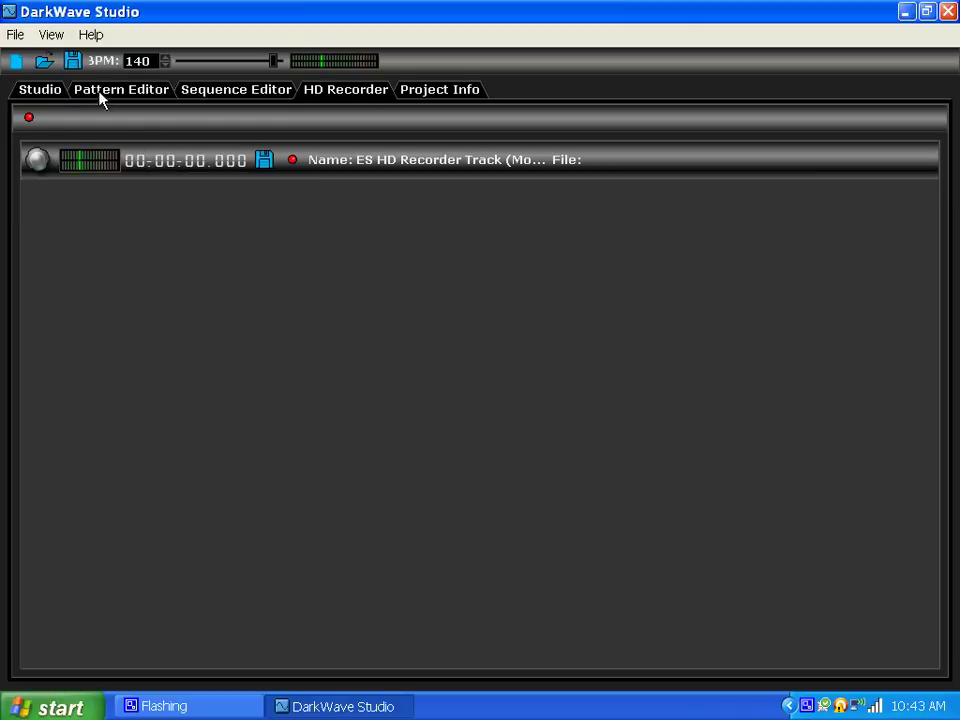
Shorten the sequence length to 48 so that it ends with the last Pattern 1 blocks.
{"action": "left_click", "coordinate": [31, 96]}
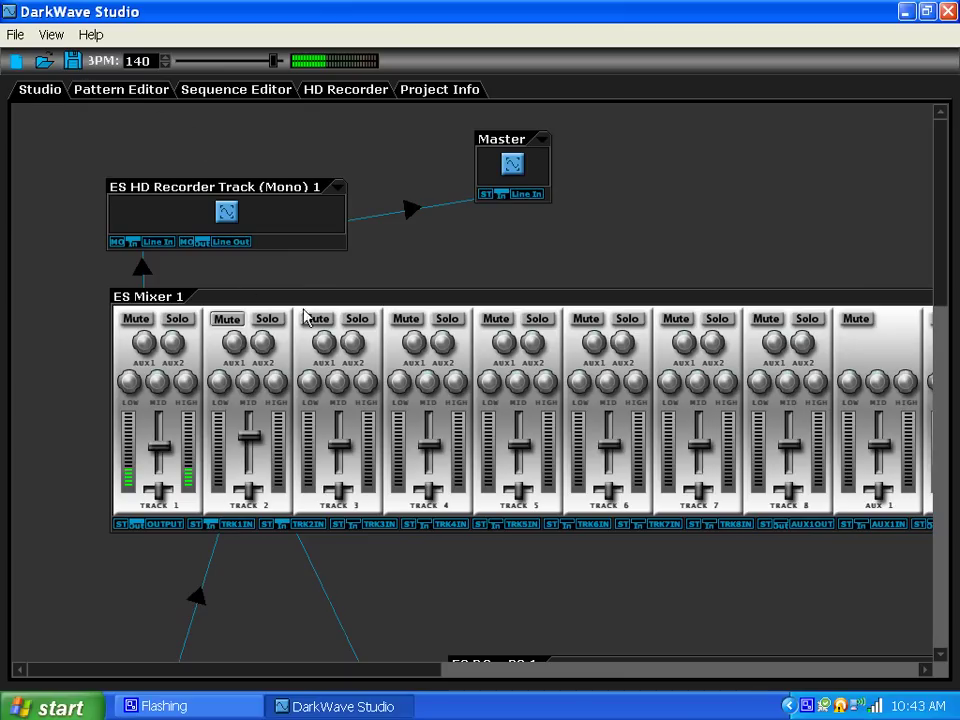
{"action": "left_click", "coordinate": [240, 90]}
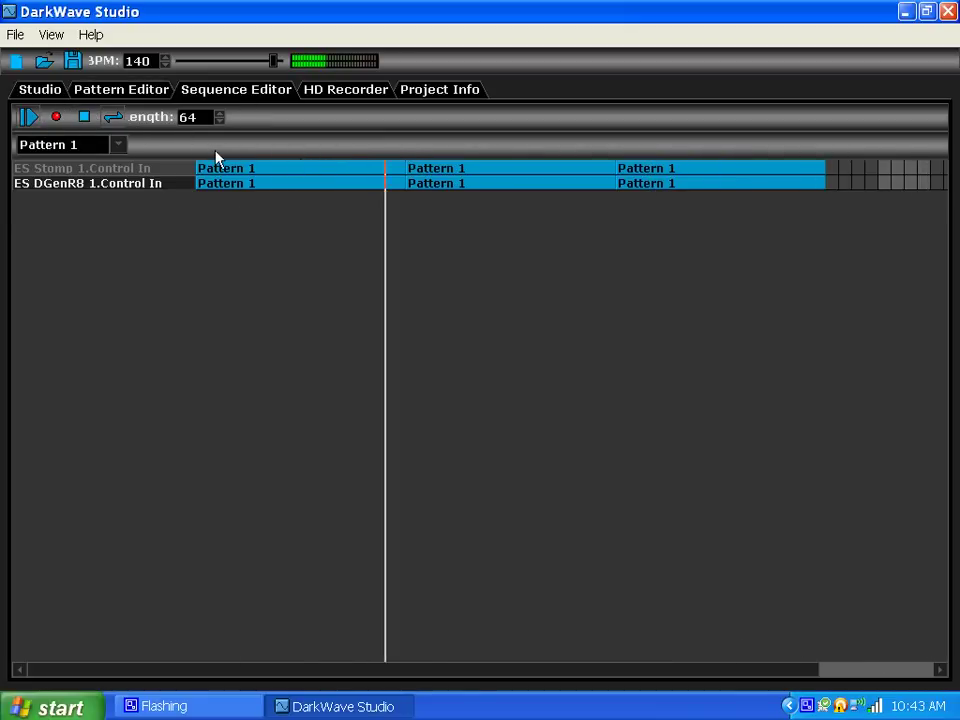
{"action": "left_click", "coordinate": [220, 121]}
{"action": "left_click", "coordinate": [220, 121]}
{"action": "left_click", "coordinate": [220, 121]}
{"action": "left_click", "coordinate": [220, 121]}
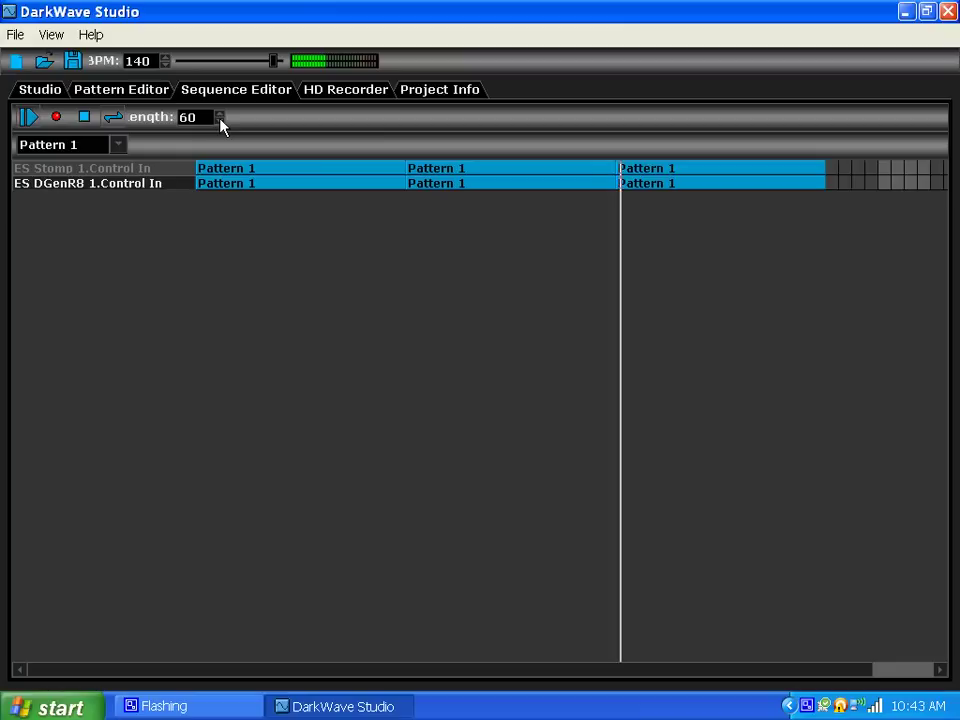
{"action": "left_click", "coordinate": [220, 121]}
{"action": "left_click", "coordinate": [220, 121]}
{"action": "left_click", "coordinate": [220, 121]}
{"action": "left_click", "coordinate": [220, 121]}
{"action": "left_click", "coordinate": [220, 121]}
{"action": "left_click", "coordinate": [220, 121]}
{"action": "left_click", "coordinate": [220, 121]}
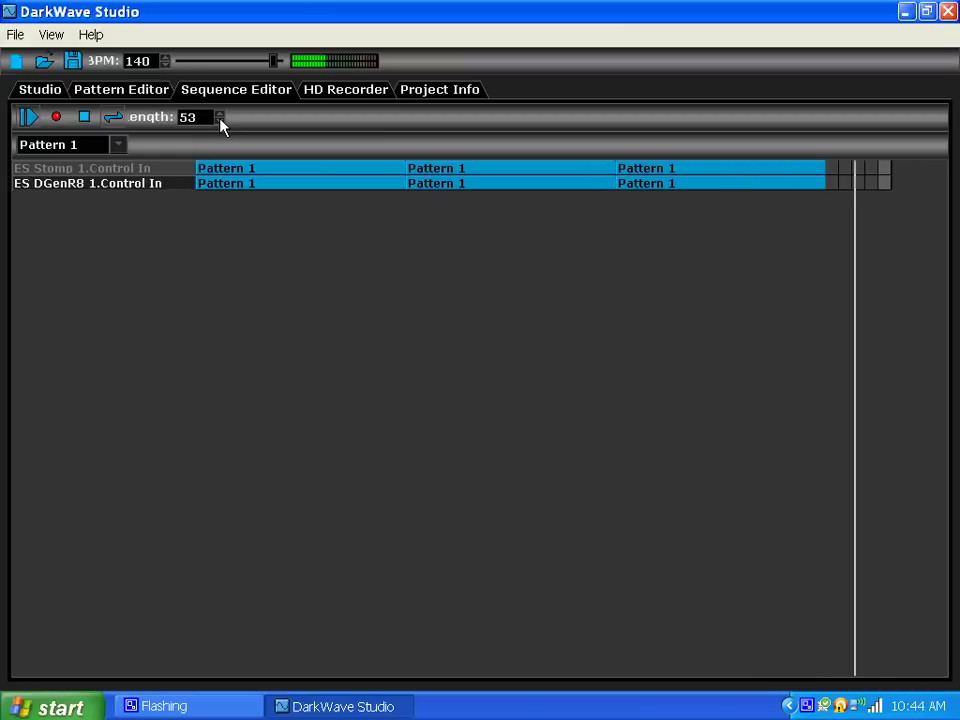
{"action": "left_click", "coordinate": [220, 121]}
{"action": "left_click", "coordinate": [220, 121]}
{"action": "left_click", "coordinate": [220, 121]}
{"action": "left_click", "coordinate": [220, 121]}
{"action": "left_click", "coordinate": [220, 121]}
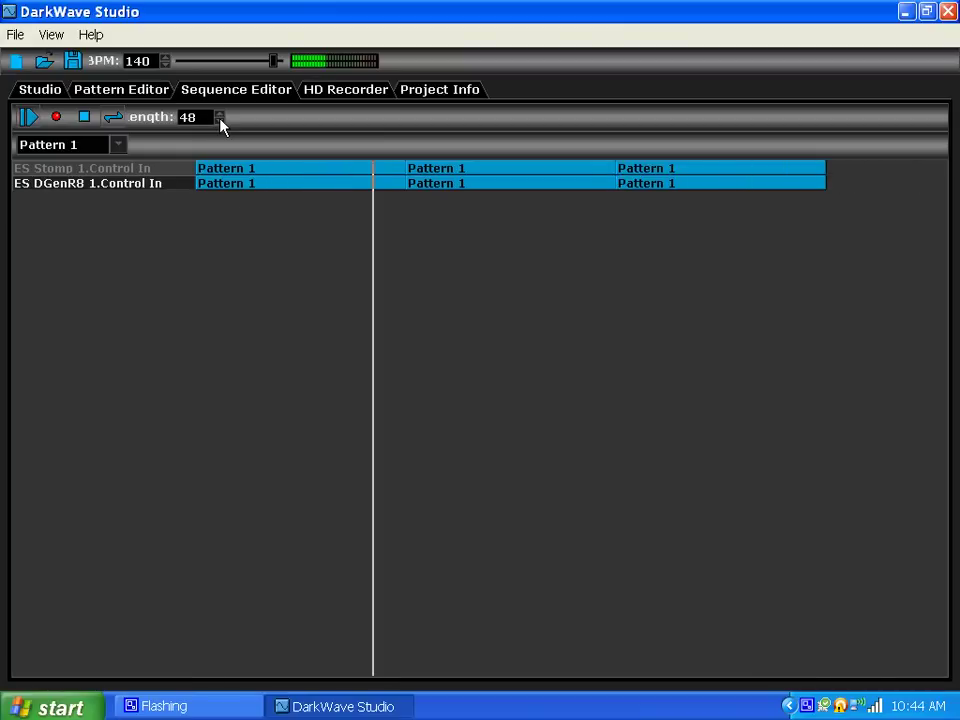
Raise the mixer's Track 1 fader in the studio, unmute Track 2, and raise its fader to about the same height.
{"action": "left_click", "coordinate": [41, 94]}
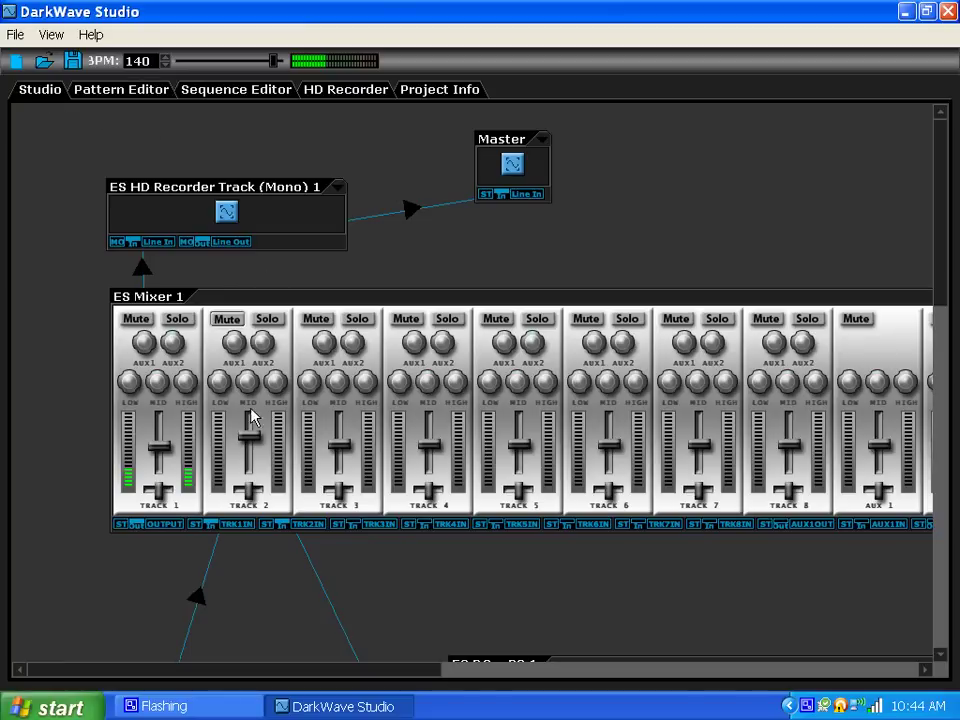
{"action": "left_click_drag", "start_coordinate": [168, 445], "coordinate": [162, 430]}
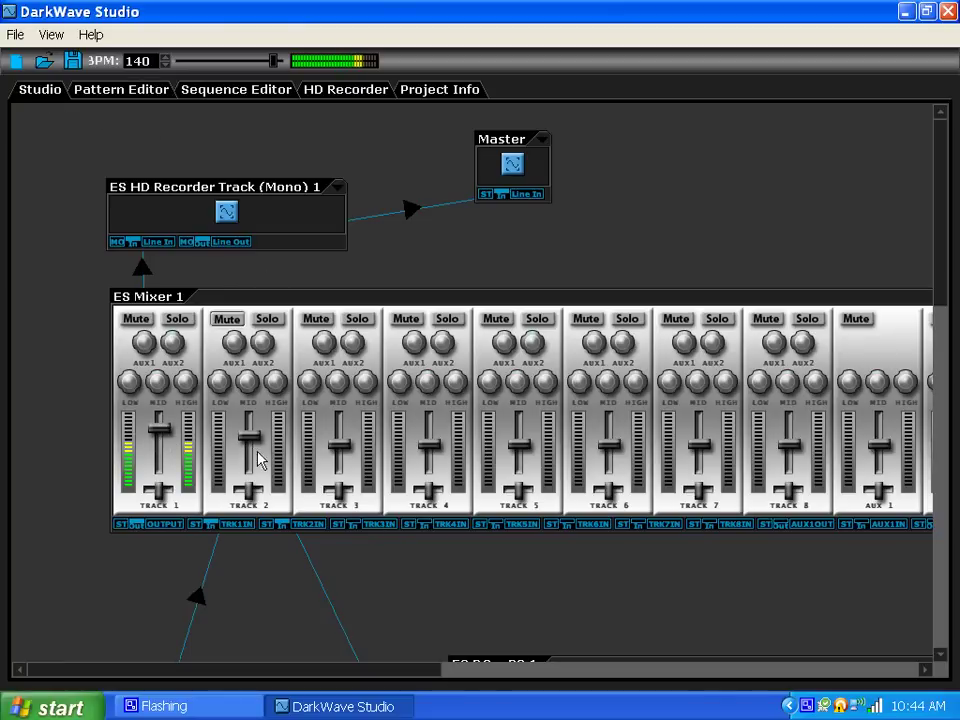
{"action": "left_click", "coordinate": [237, 324]}
{"action": "left_click_drag", "start_coordinate": [255, 445], "coordinate": [251, 435]}
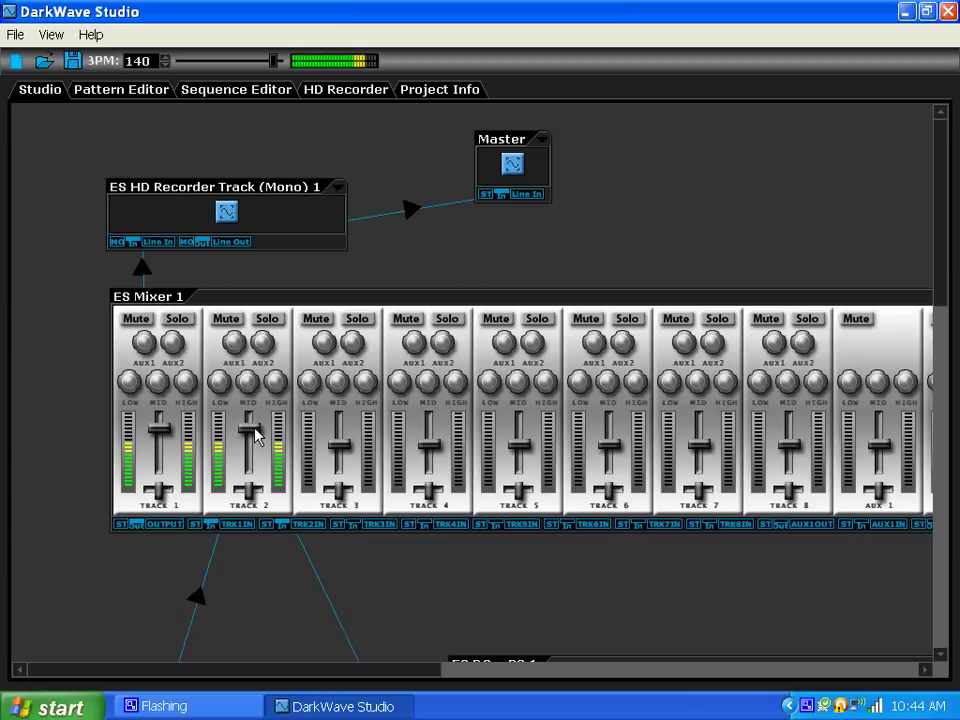
Assign the output file hjhjkkh to the mono track in the HD Recorder, using the WAV PCM 32-bit Float format.
{"action": "left_click", "coordinate": [343, 92]}
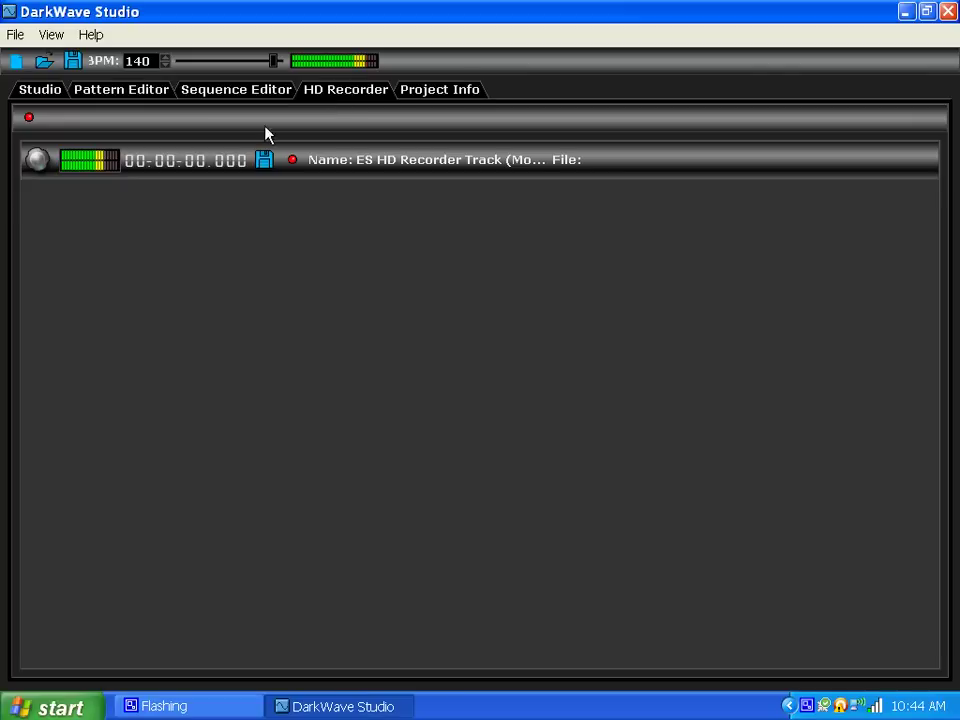
{"action": "left_click", "coordinate": [264, 160]}
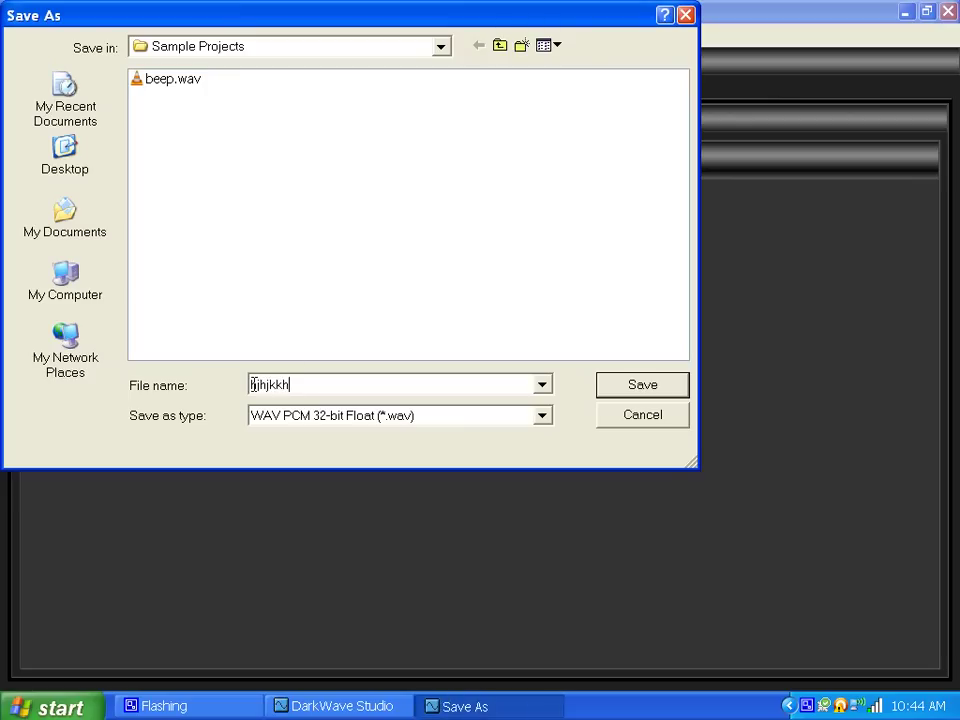
{"action": "left_click", "coordinate": [640, 386]}
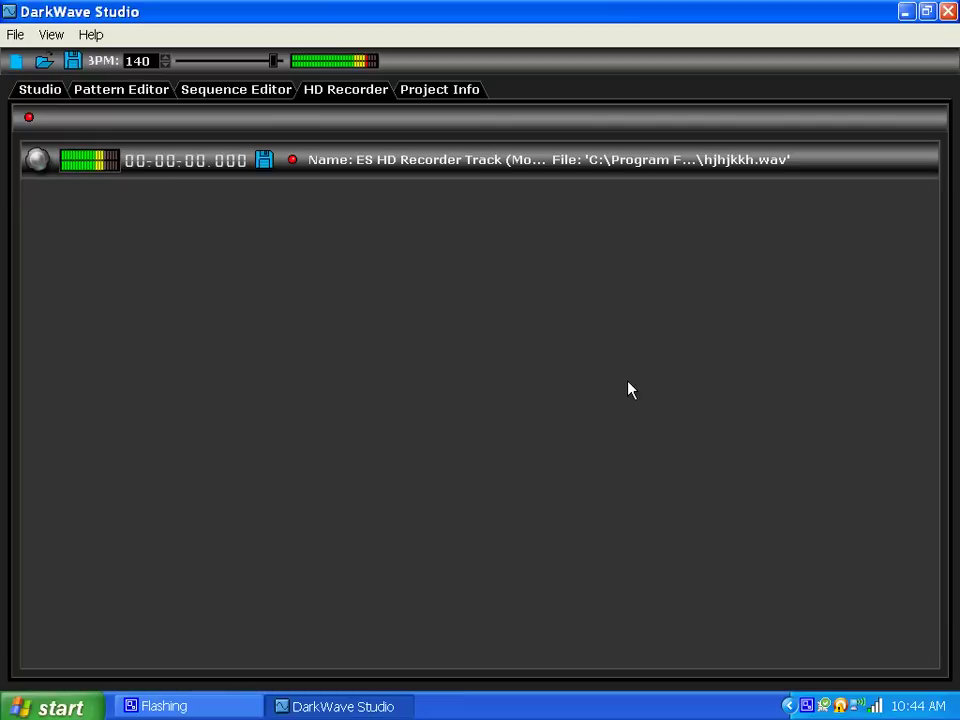
{"action": "left_click", "coordinate": [292, 161]}
Look over the project information page and the mono track's recording control in the HD Recorder.
{"action": "left_click", "coordinate": [441, 91]}
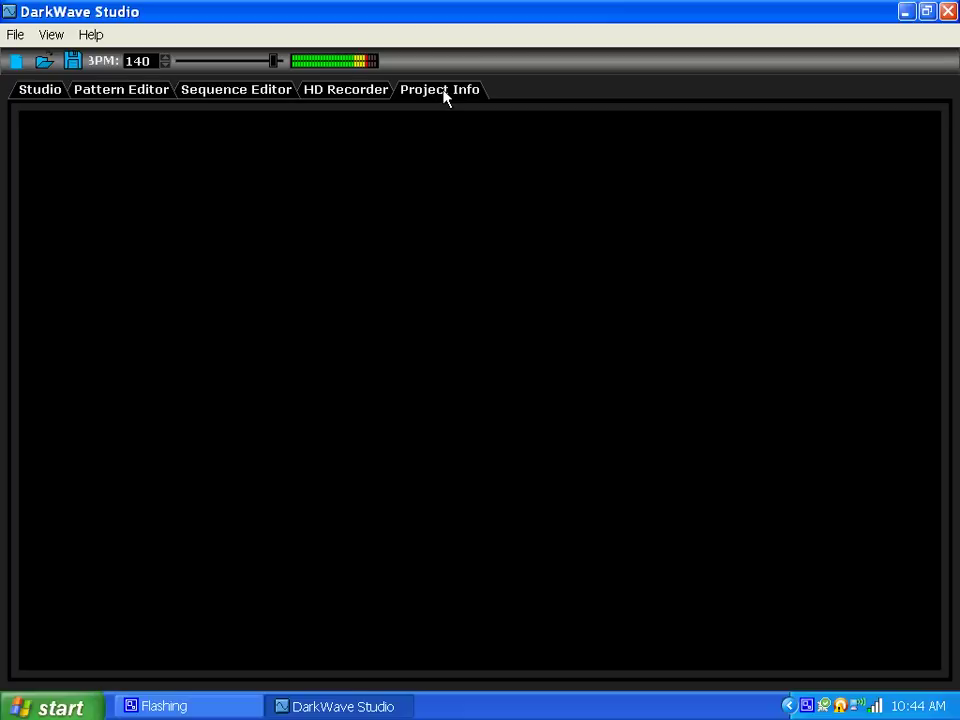
{"action": "left_click", "coordinate": [14, 35]}
{"action": "left_click", "coordinate": [145, 8]}
{"action": "left_click", "coordinate": [339, 99]}
{"action": "left_click", "coordinate": [293, 160]}
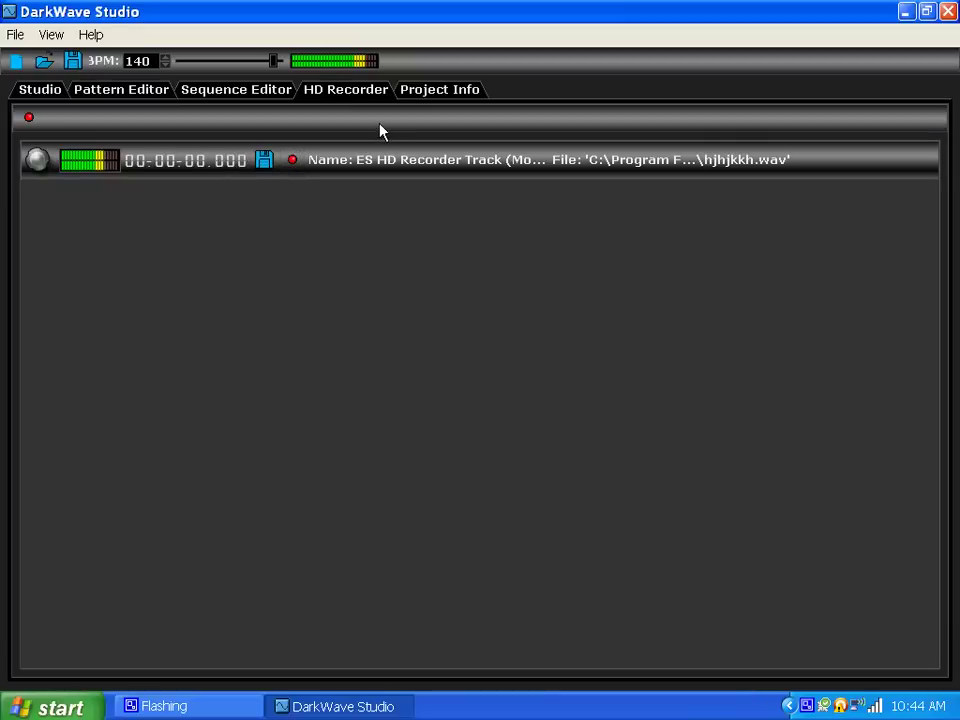
Move ES Mixer 1 a short distance to the left in the studio layout.
{"action": "left_click", "coordinate": [30, 90]}
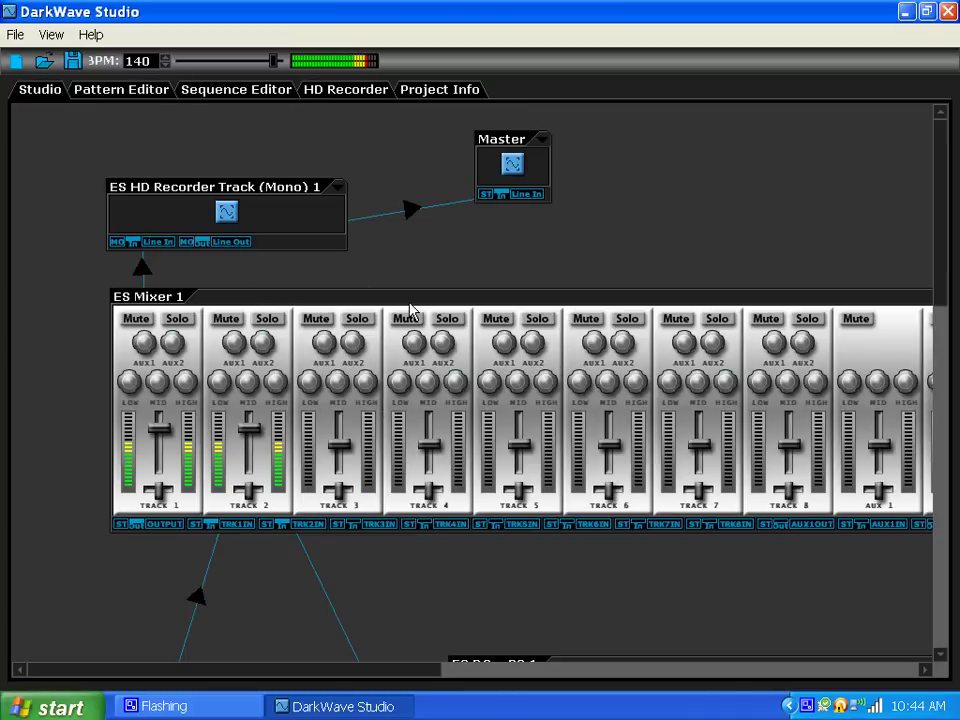
{"action": "left_click_drag", "start_coordinate": [408, 309], "coordinate": [334, 306]}
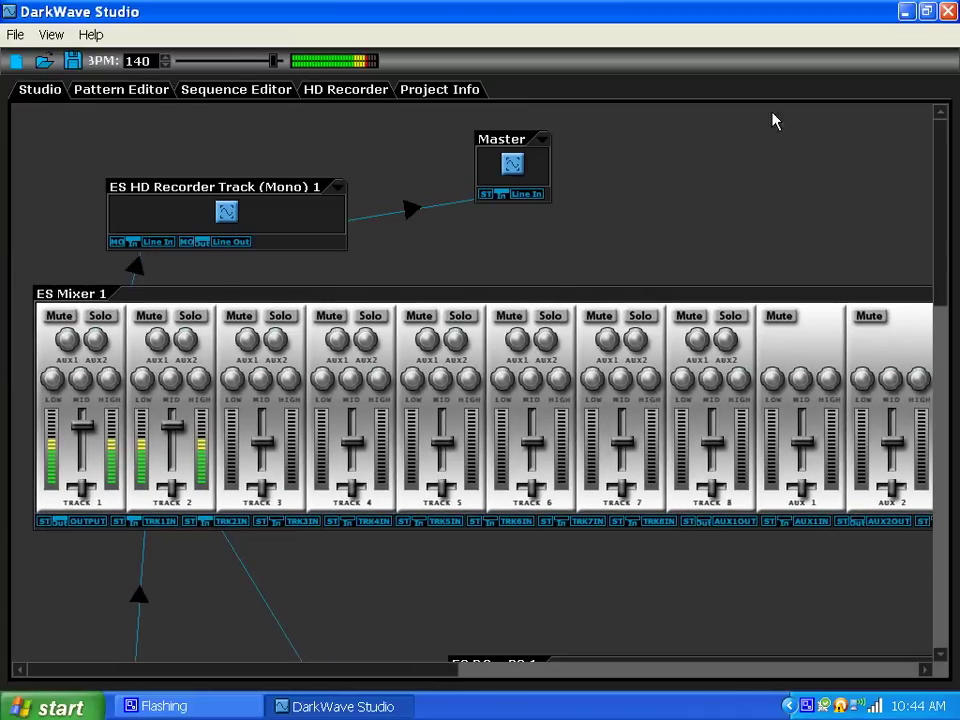
Display Pattern 1 of ES Stomp 1 in the pattern editor to review its notes.
{"action": "left_click", "coordinate": [146, 90]}
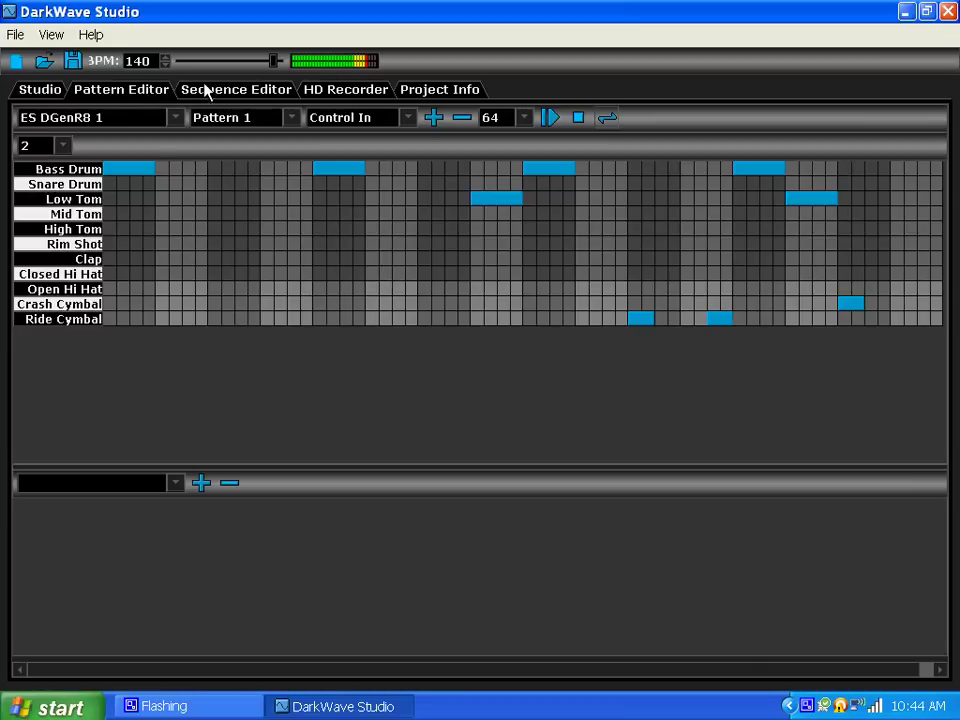
{"action": "left_click", "coordinate": [168, 121]}
{"action": "left_click", "coordinate": [160, 135]}
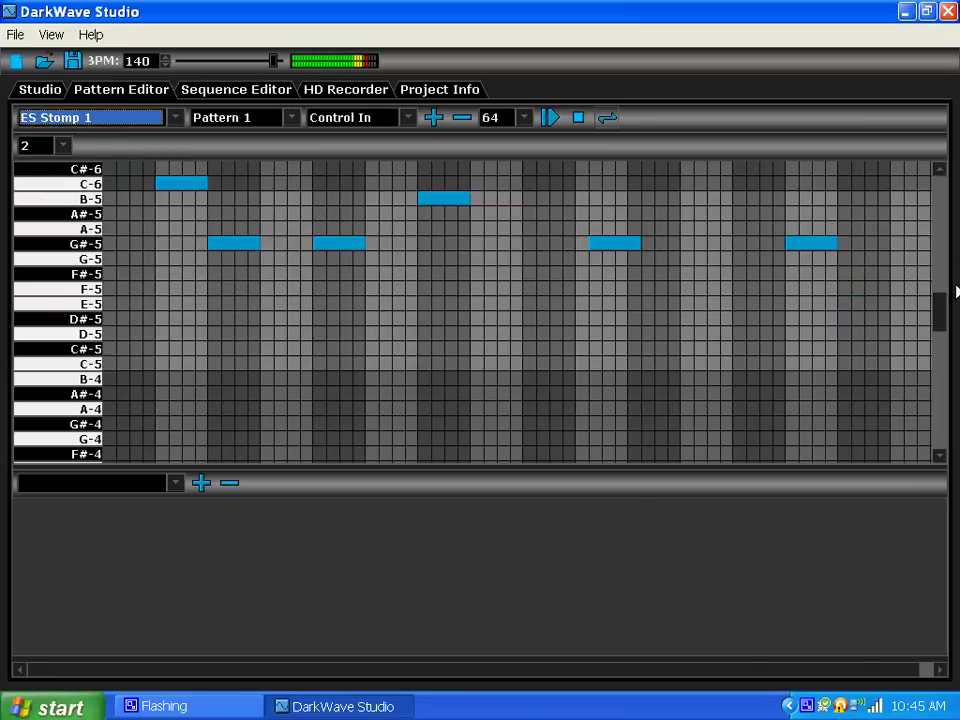
Exit DarkWave Studio and bring up the CamStudio recorder window.
{"action": "left_click", "coordinate": [12, 34]}
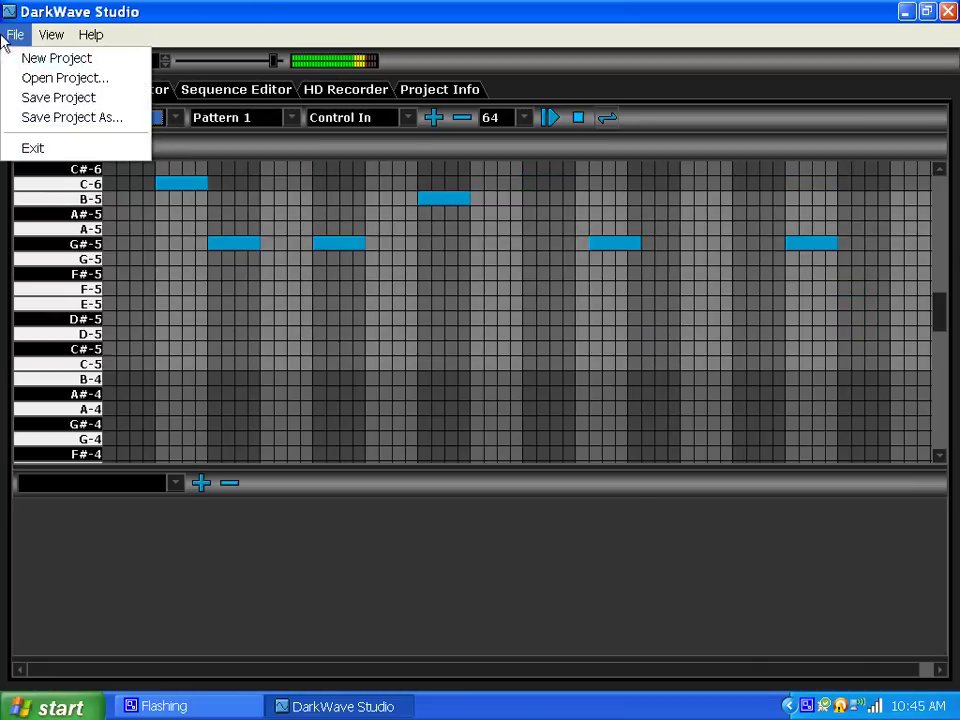
{"action": "left_click", "coordinate": [31, 150]}
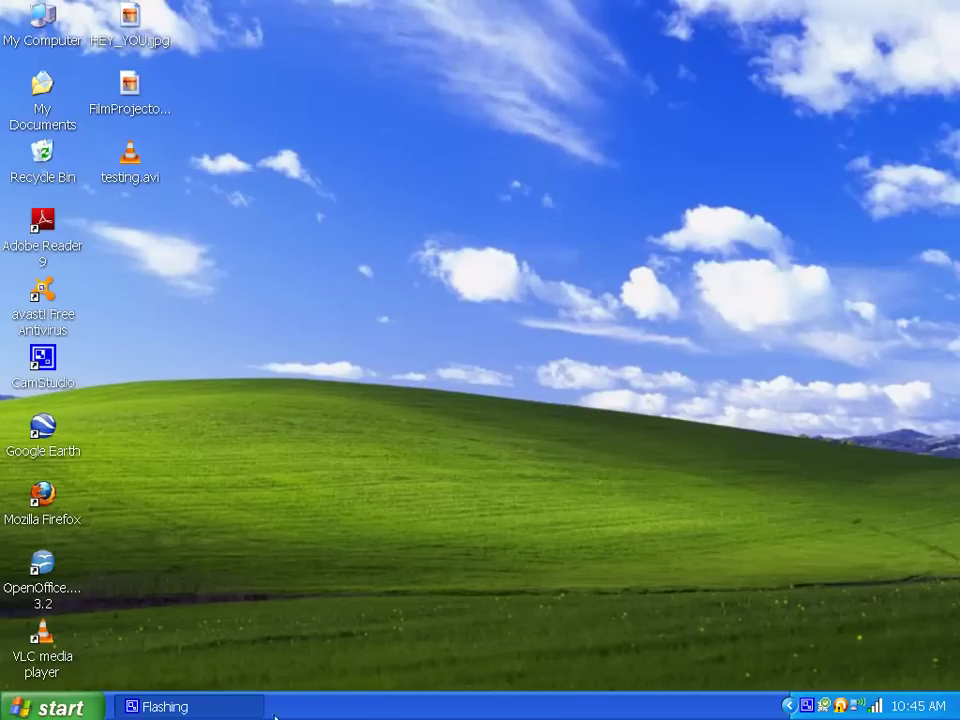
{"action": "left_click", "coordinate": [806, 706]}
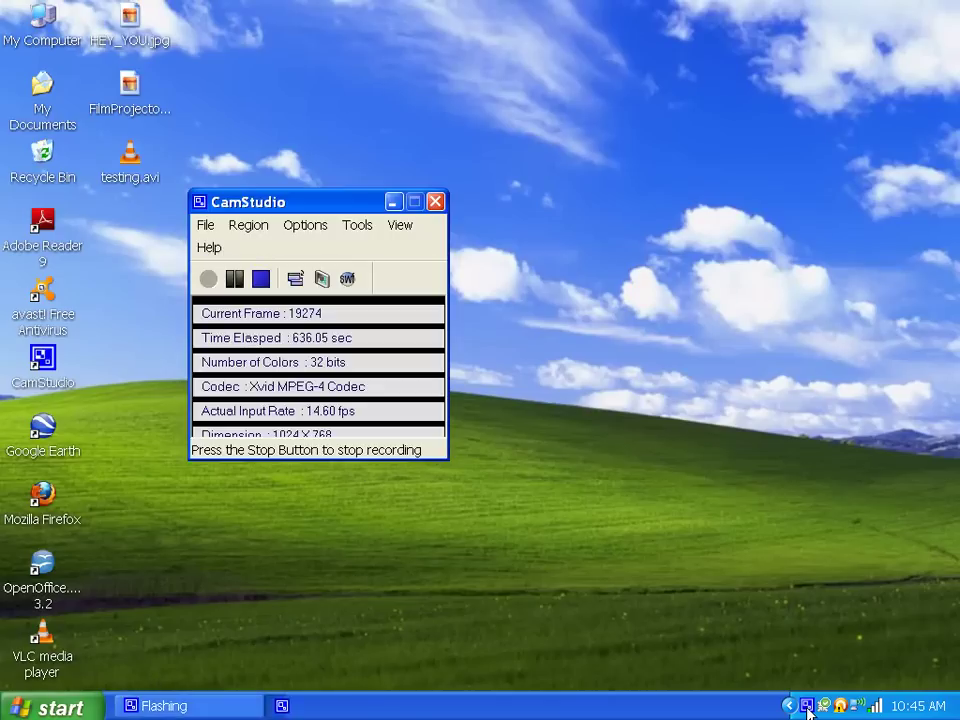